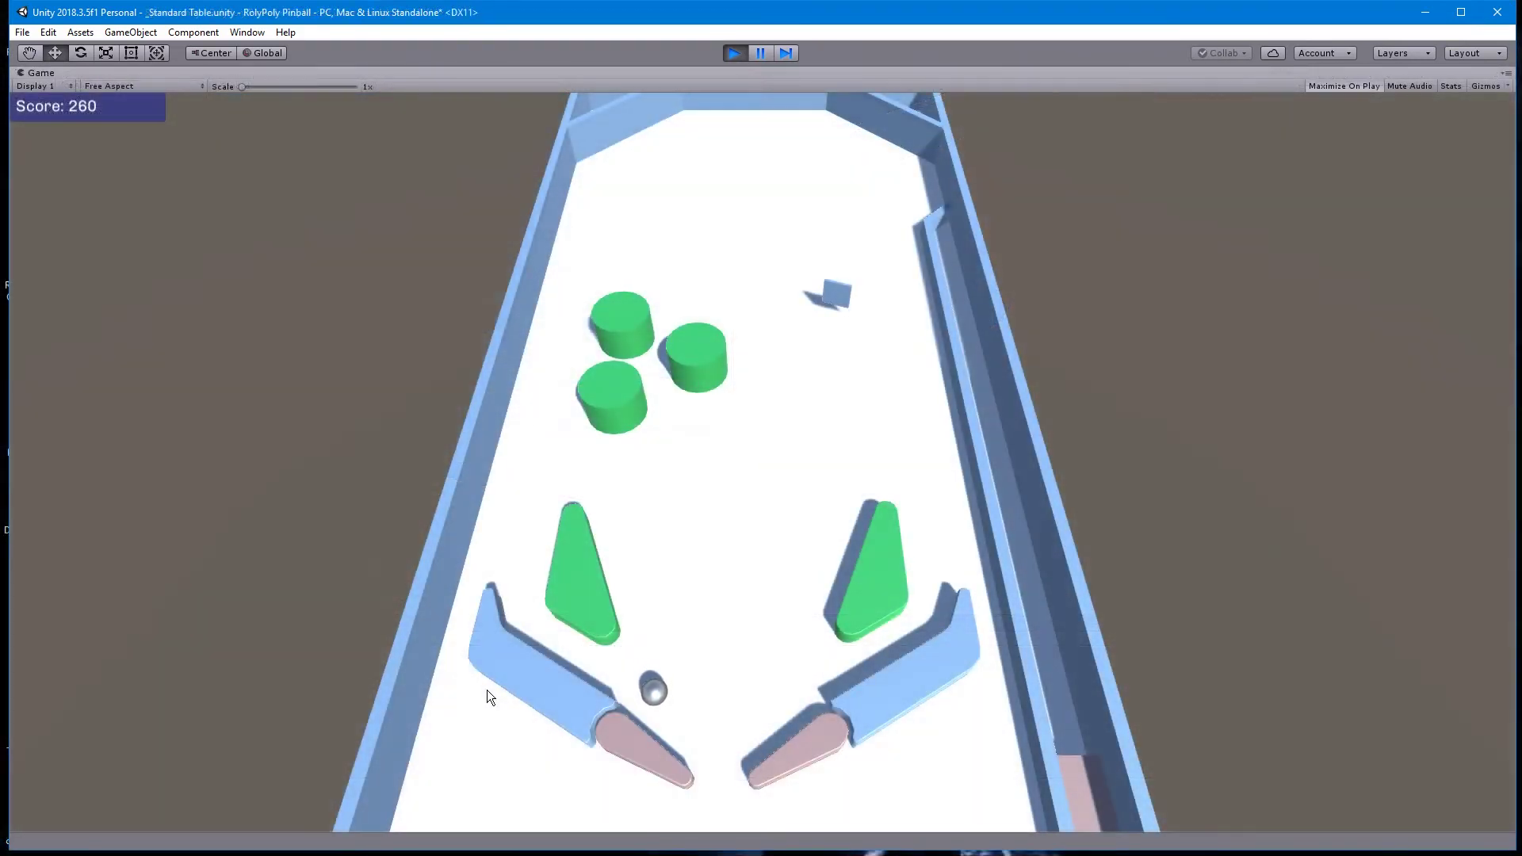
Work the left and right flippers to keep the pinball in play, raising the score from 260 to 580
key(Left)
key(Right)
key(Left)
key(Left)
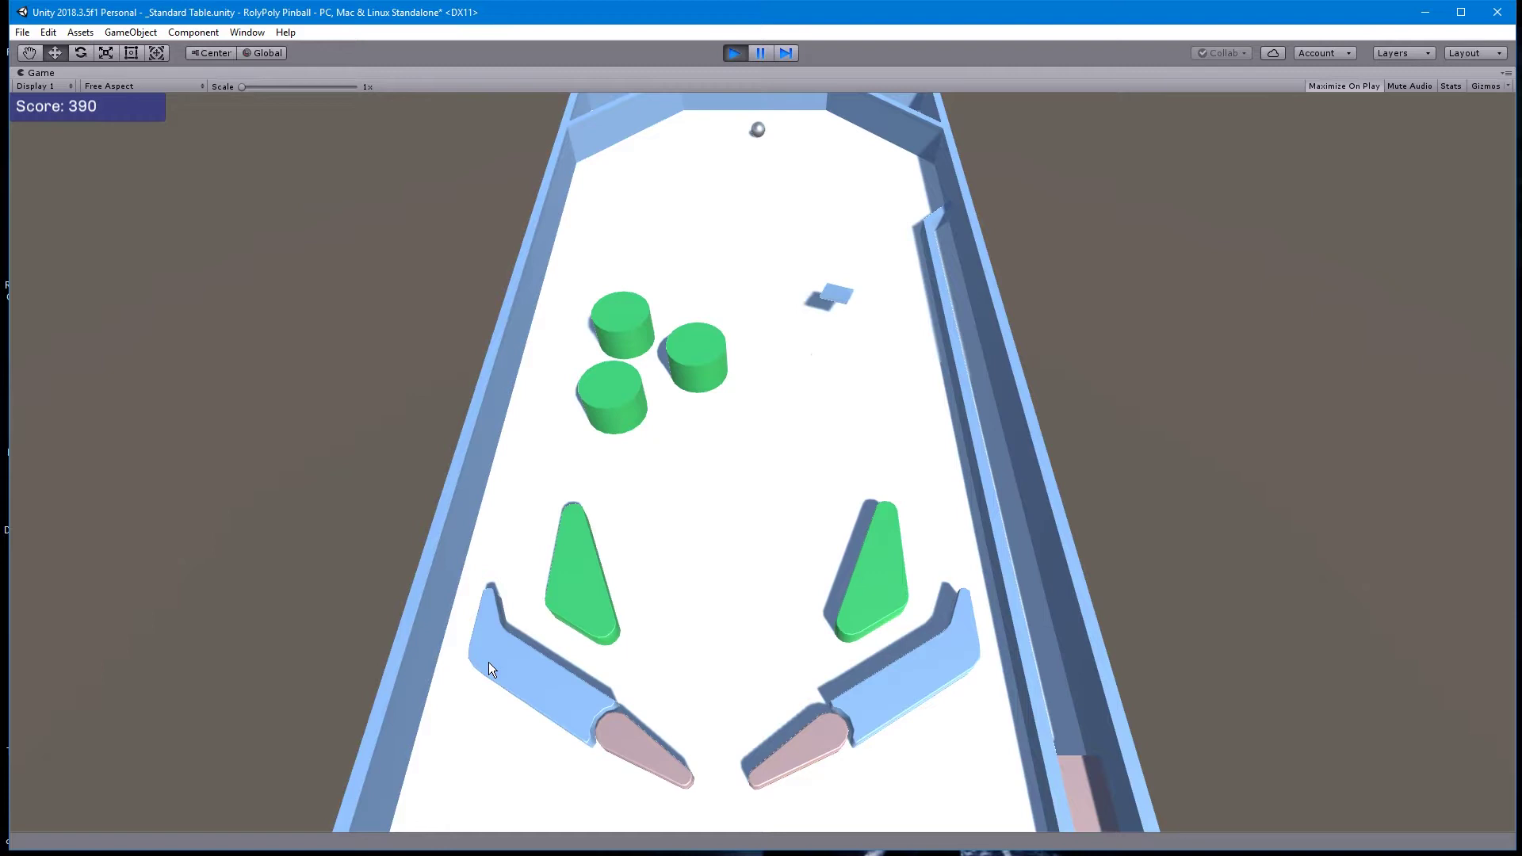
key(Right)
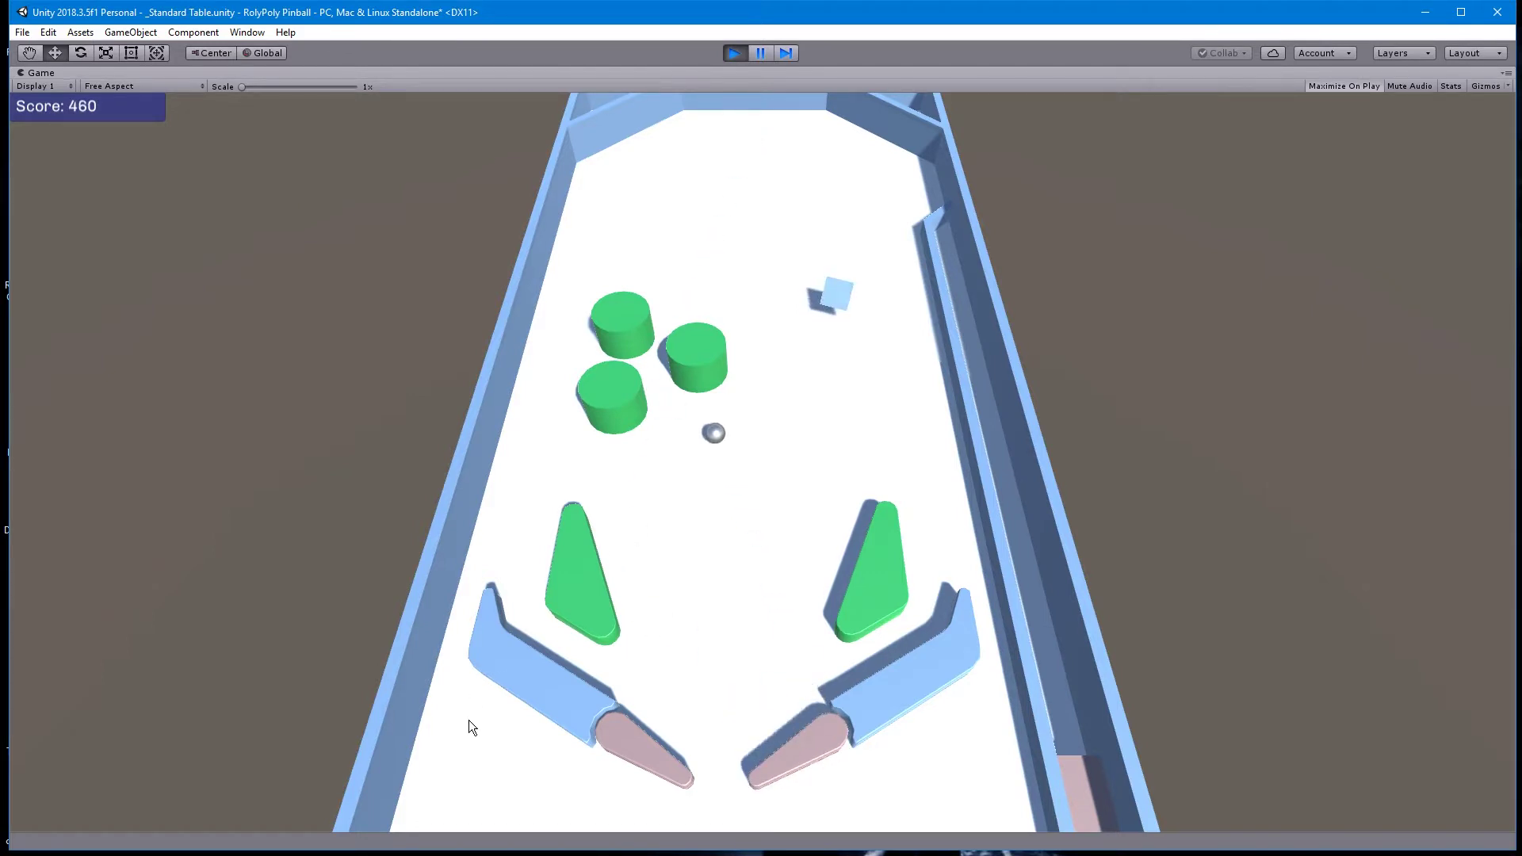
key(Left)
key(Right)
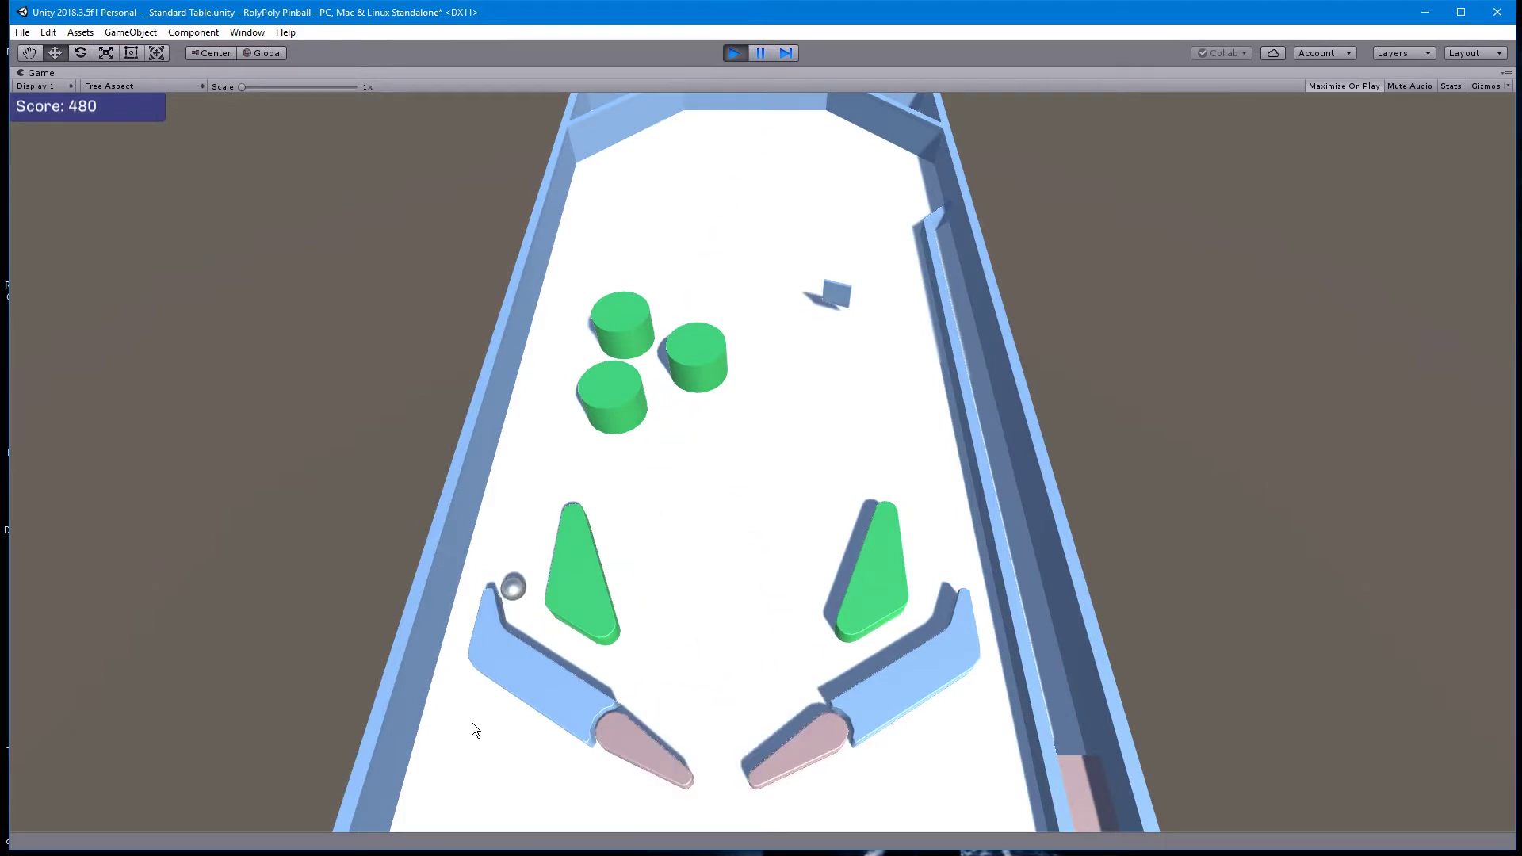
key(Left)
key(Left)
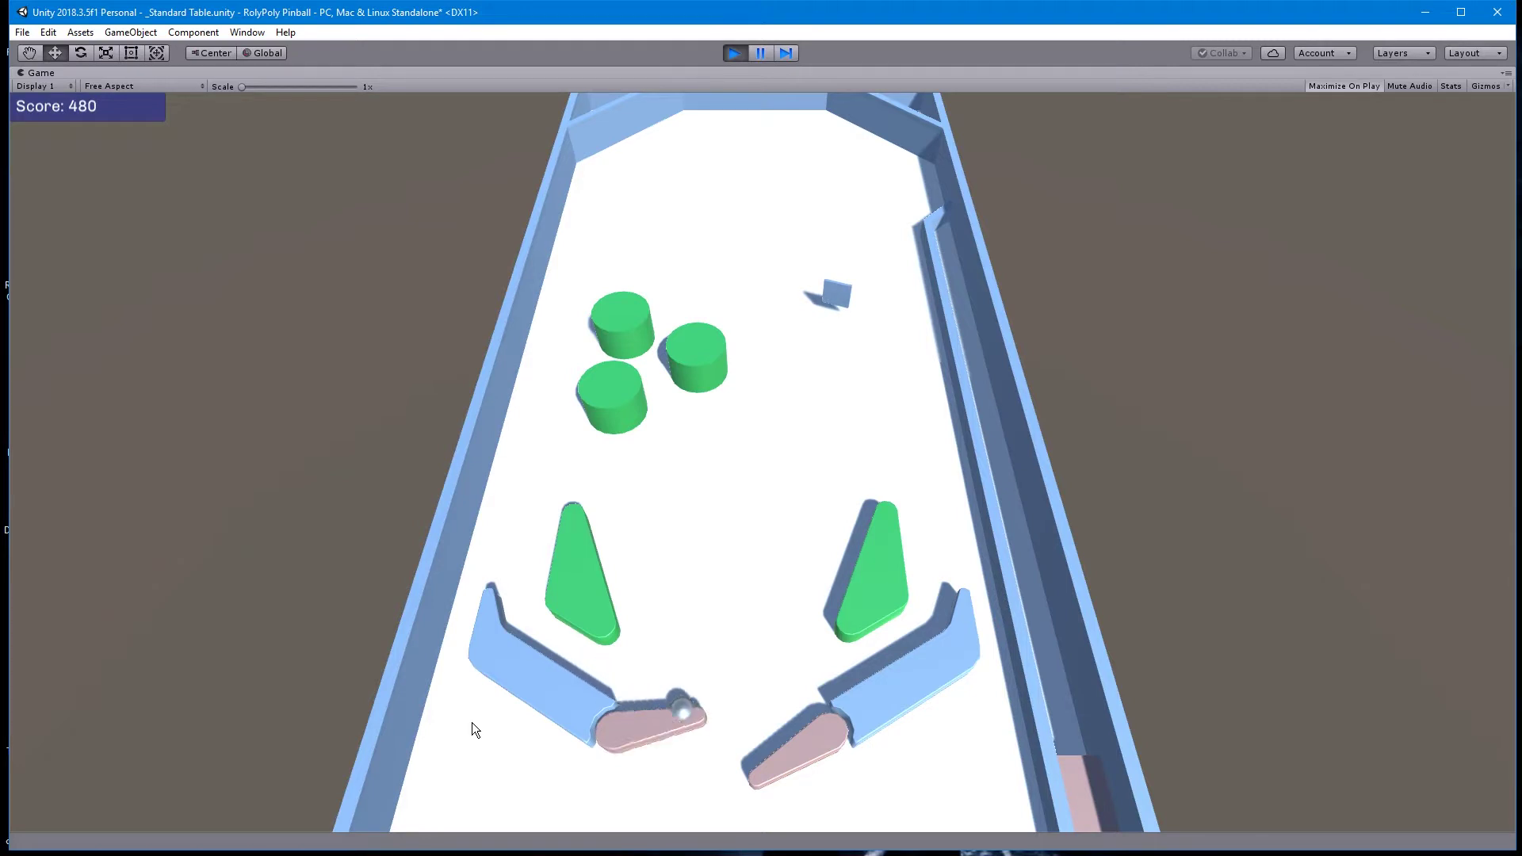
key(Left)
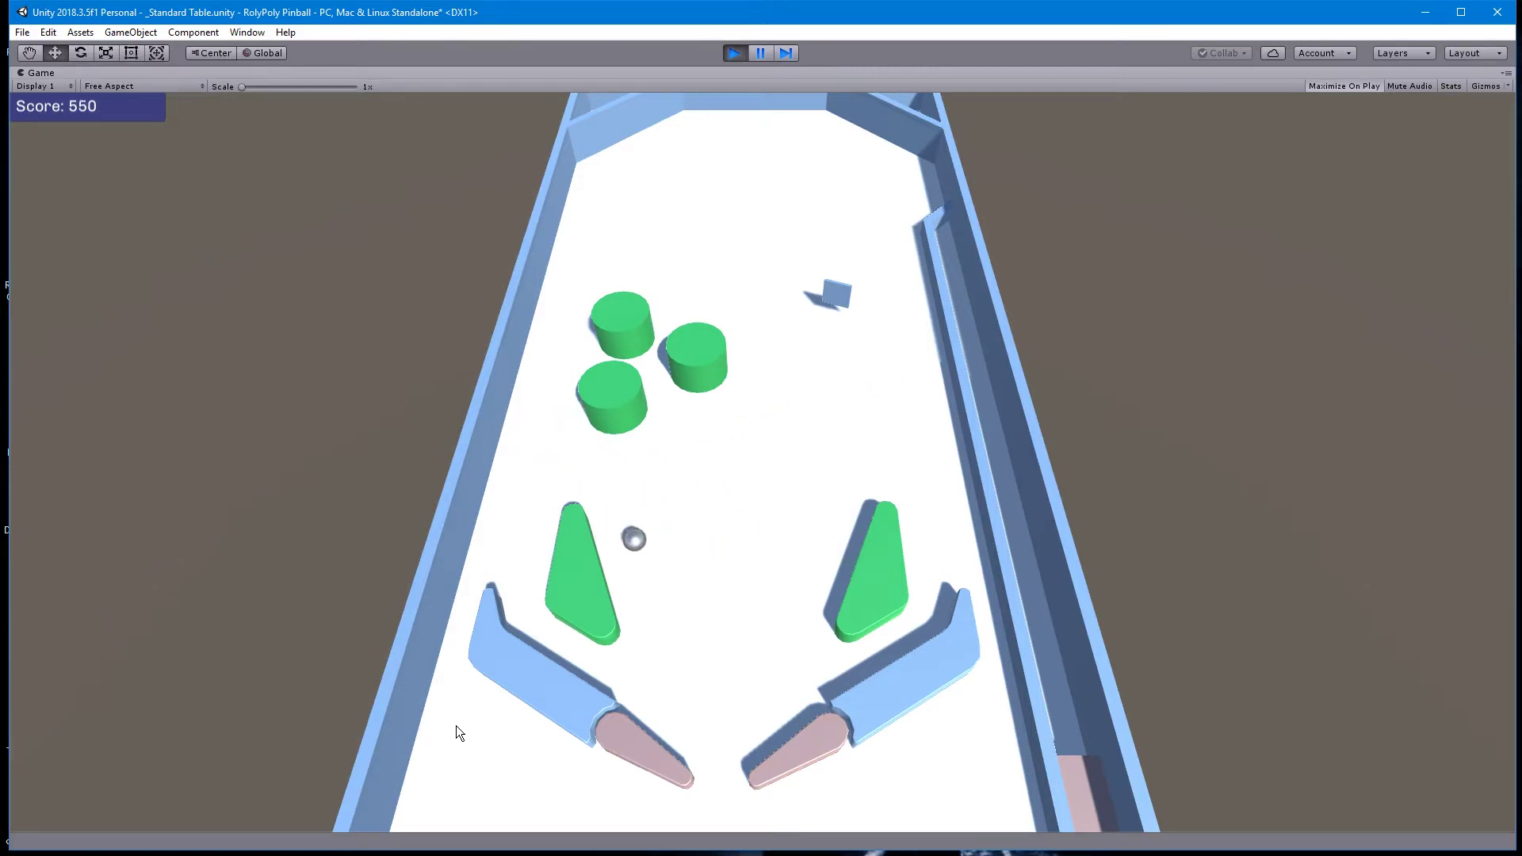
key(Right)
key(Right)
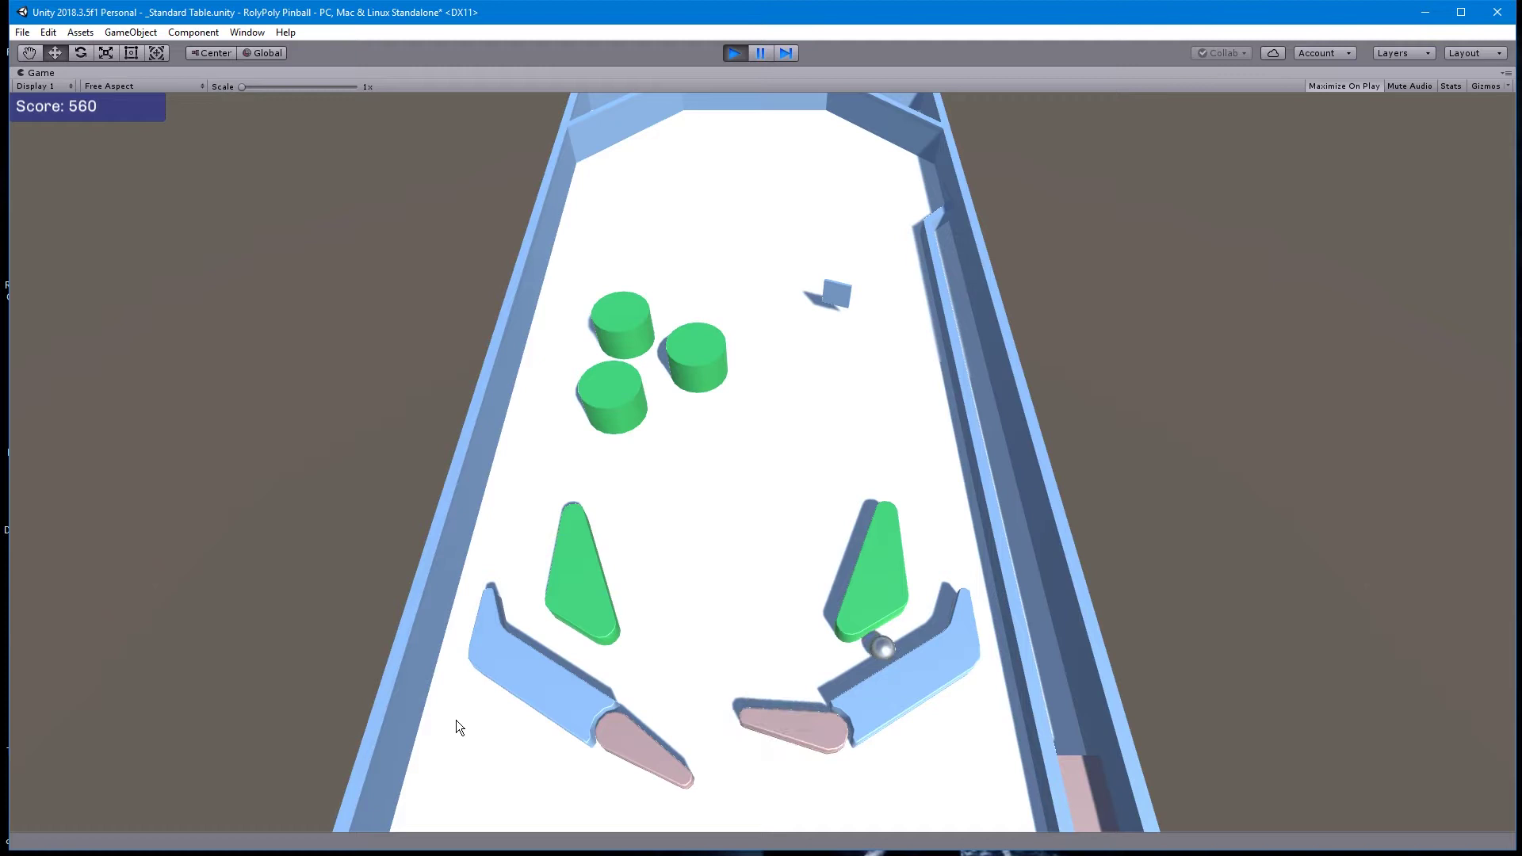
key(Right)
key(Right)
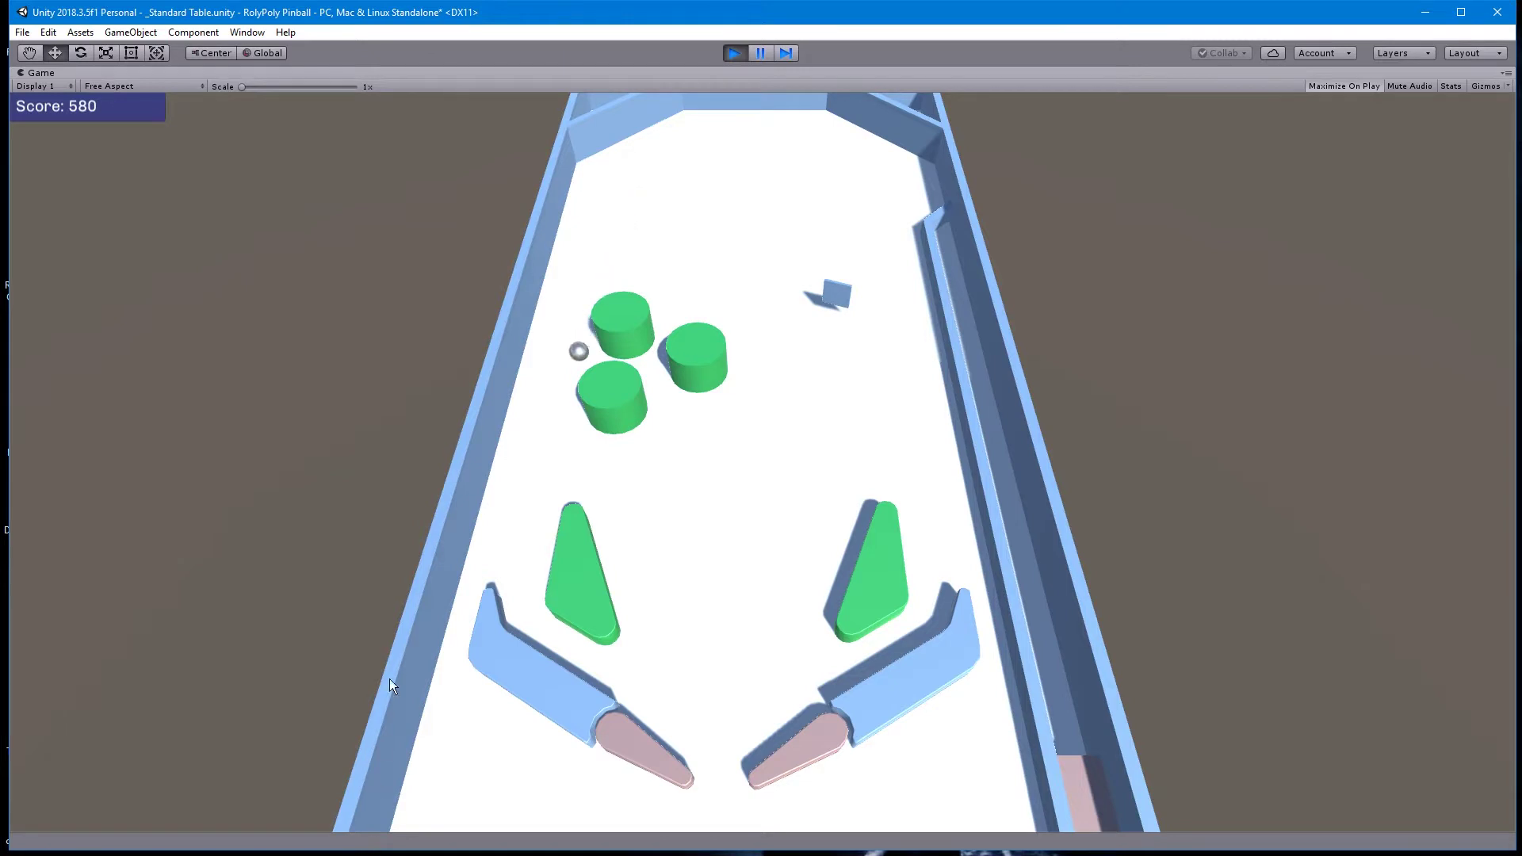
key(Left)
key(Left)
key(Left)
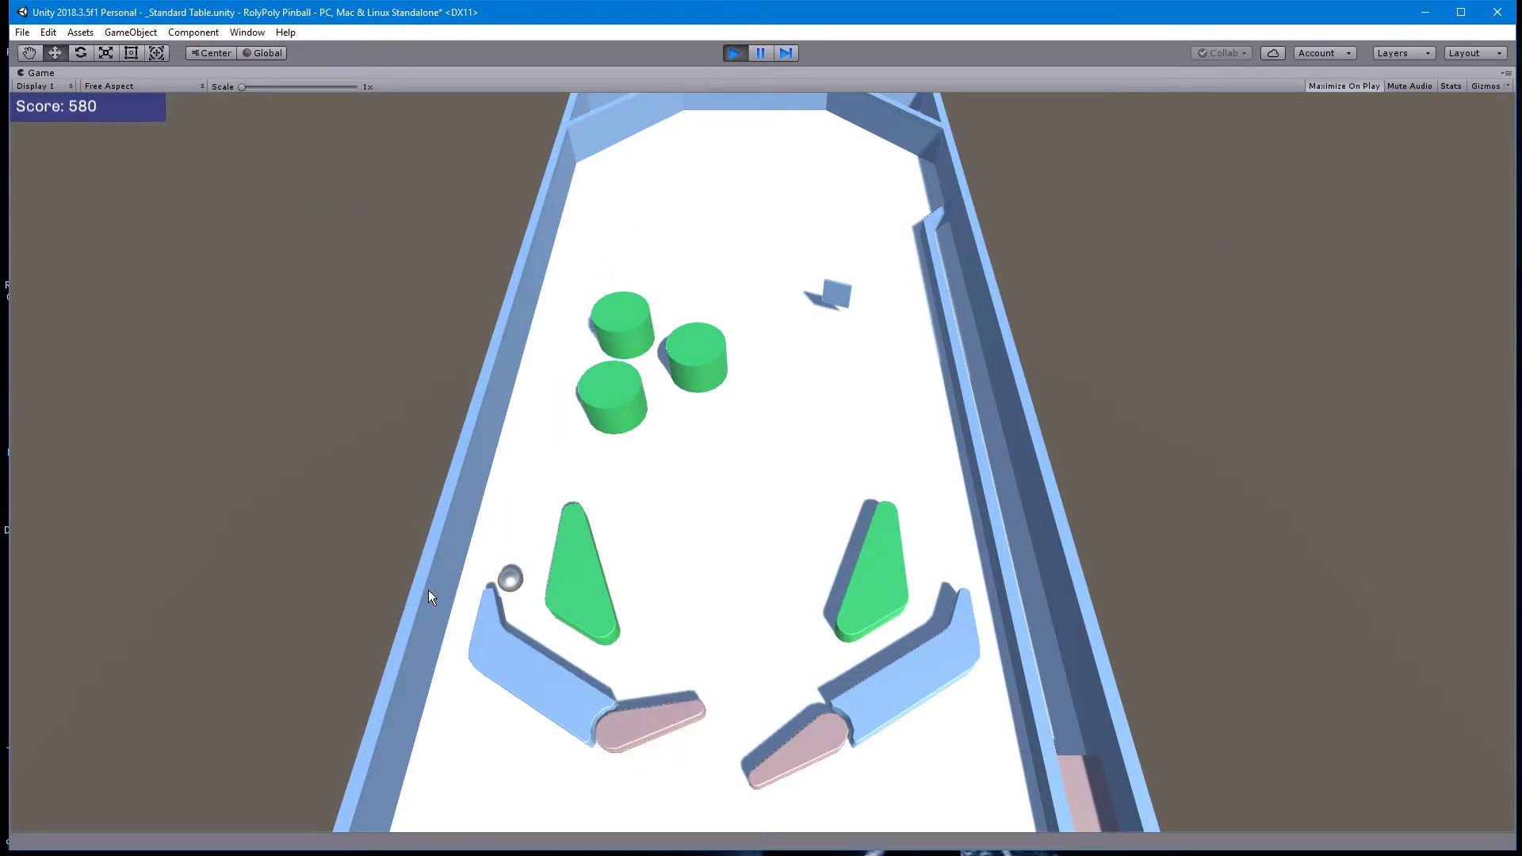
key(Left)
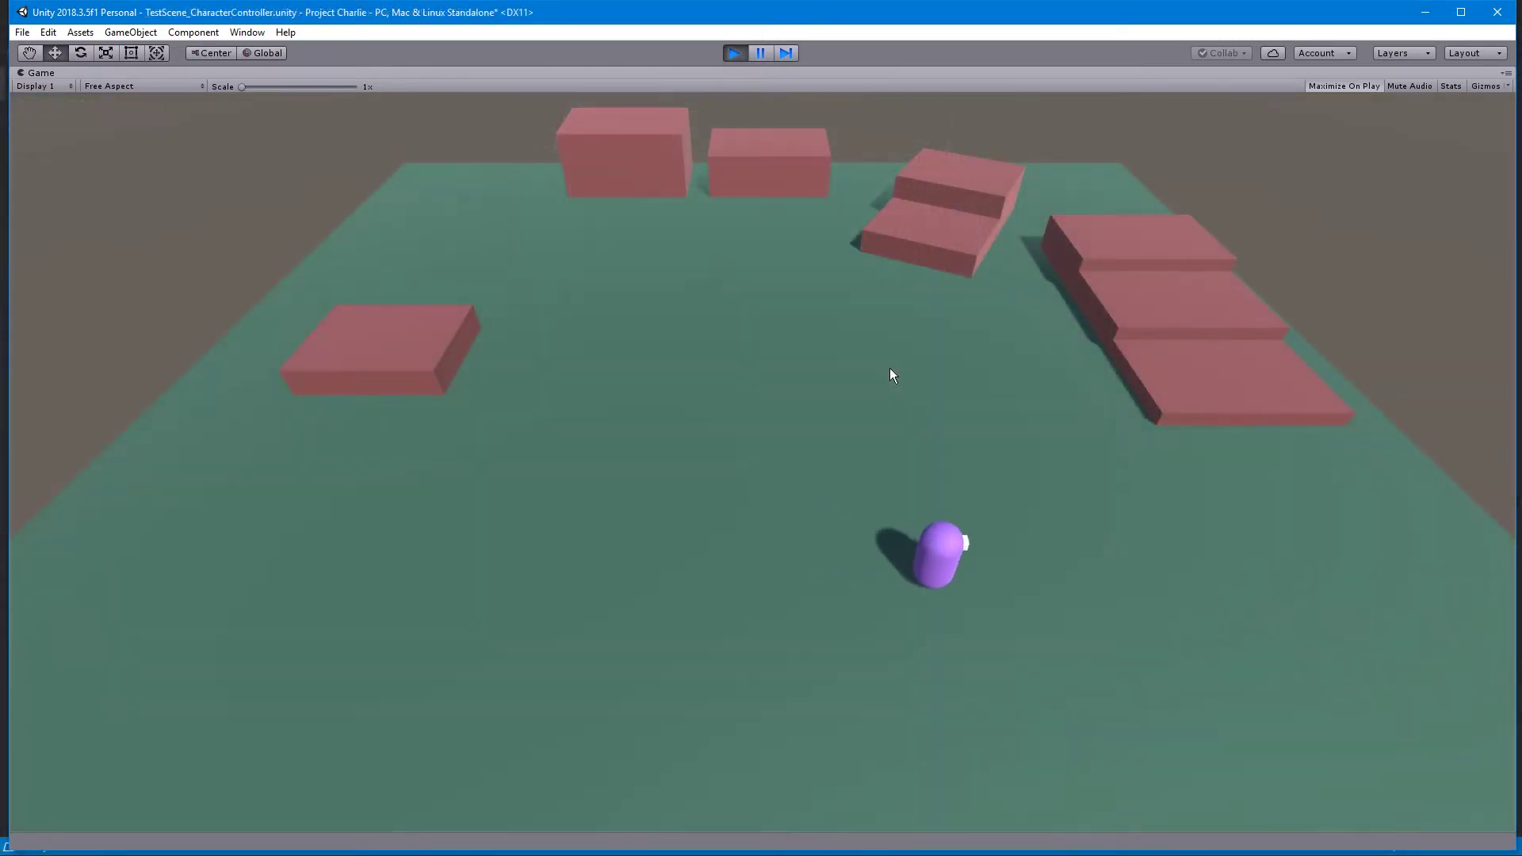
Run the purple capsule around the test scene's floor and onto the left platform with WASD
key(w)
key(a)
key(s)
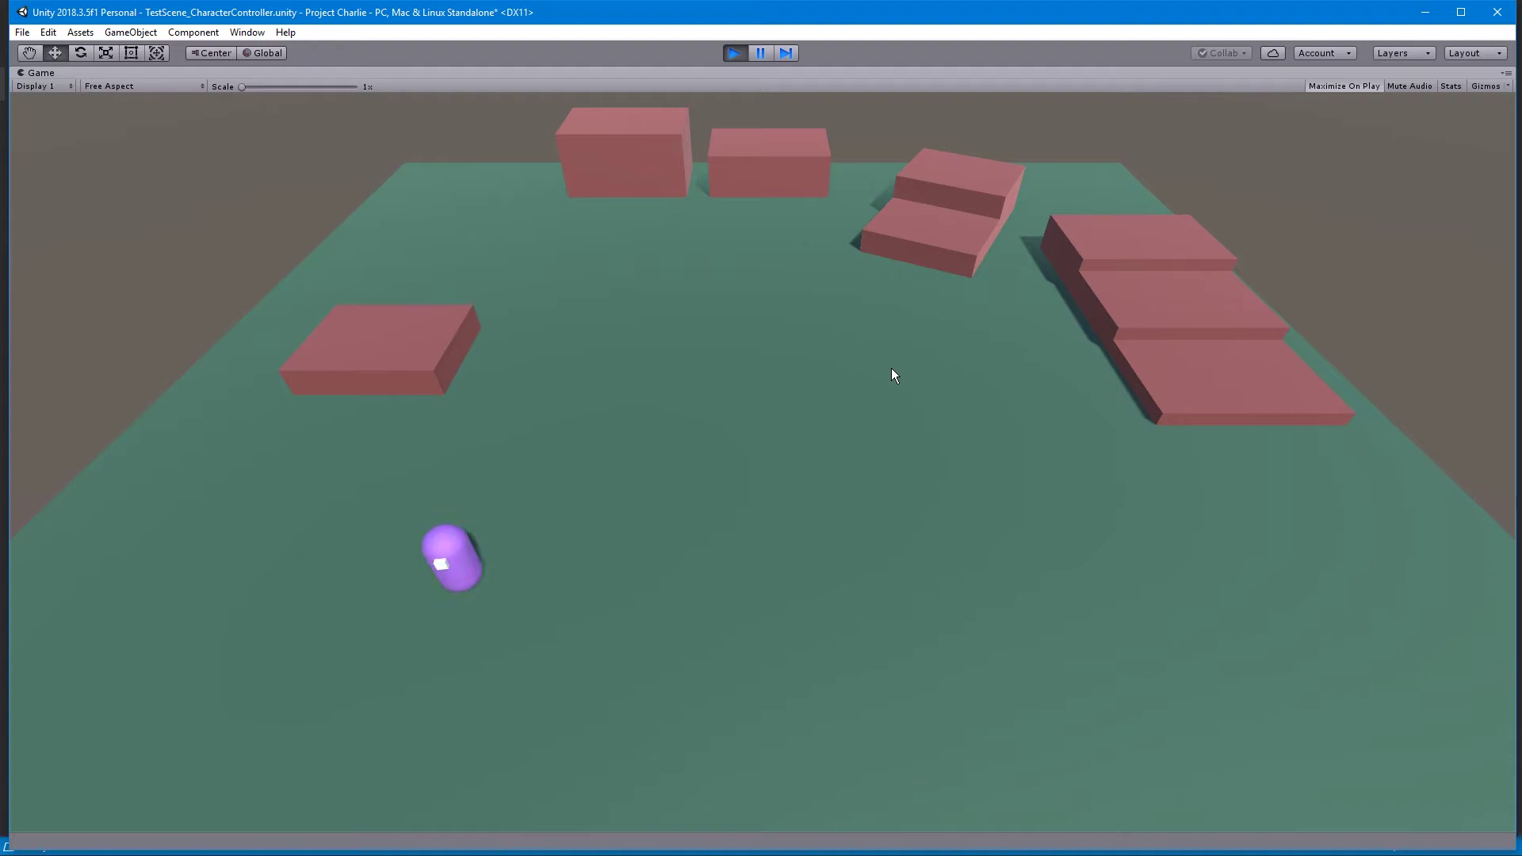
key(d)
key(w)
key(a)
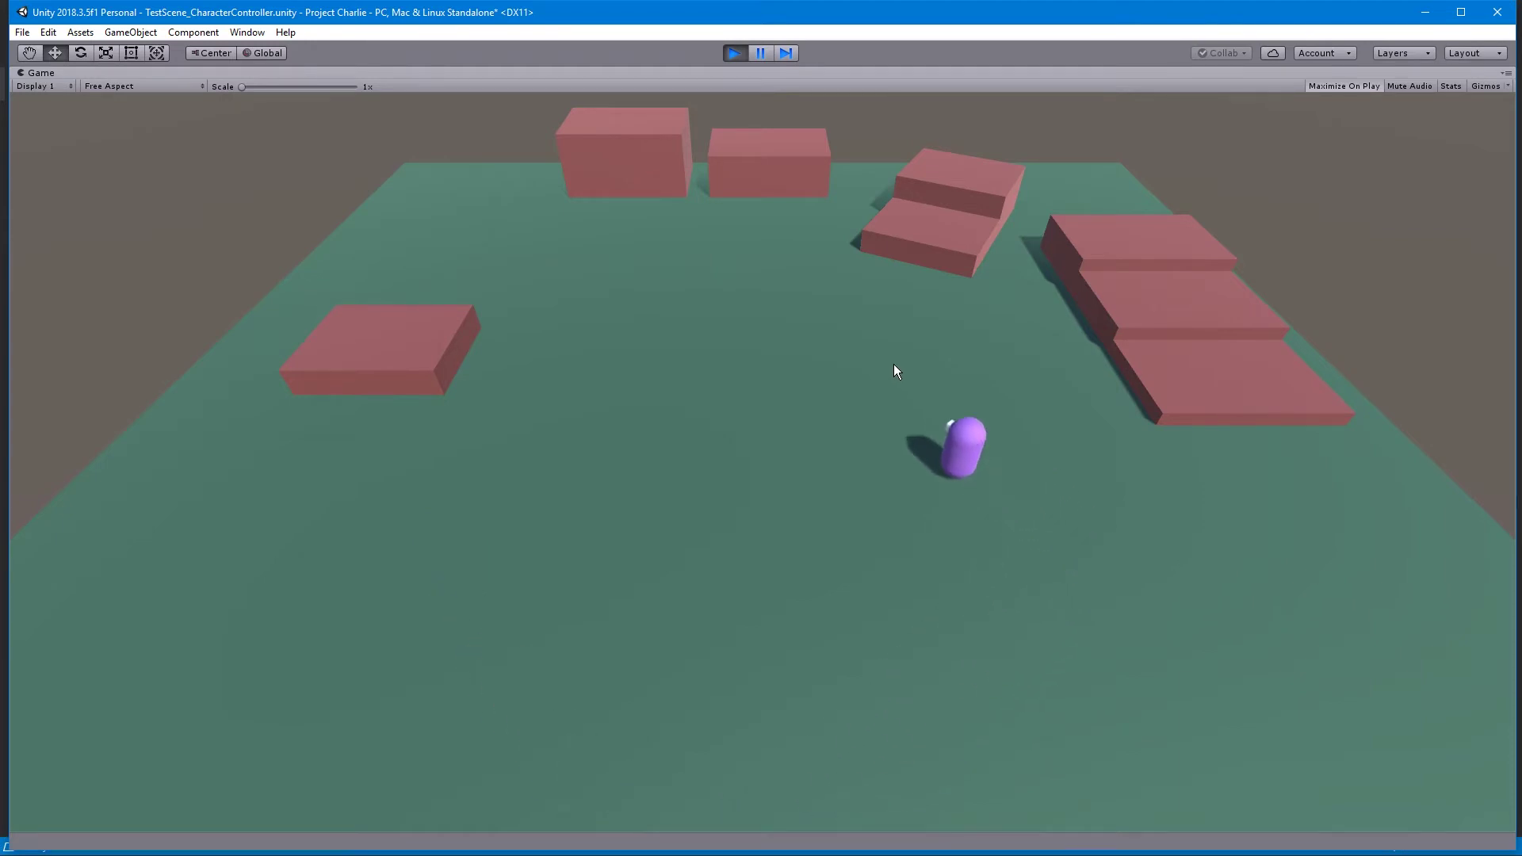
key(s)
key(a)
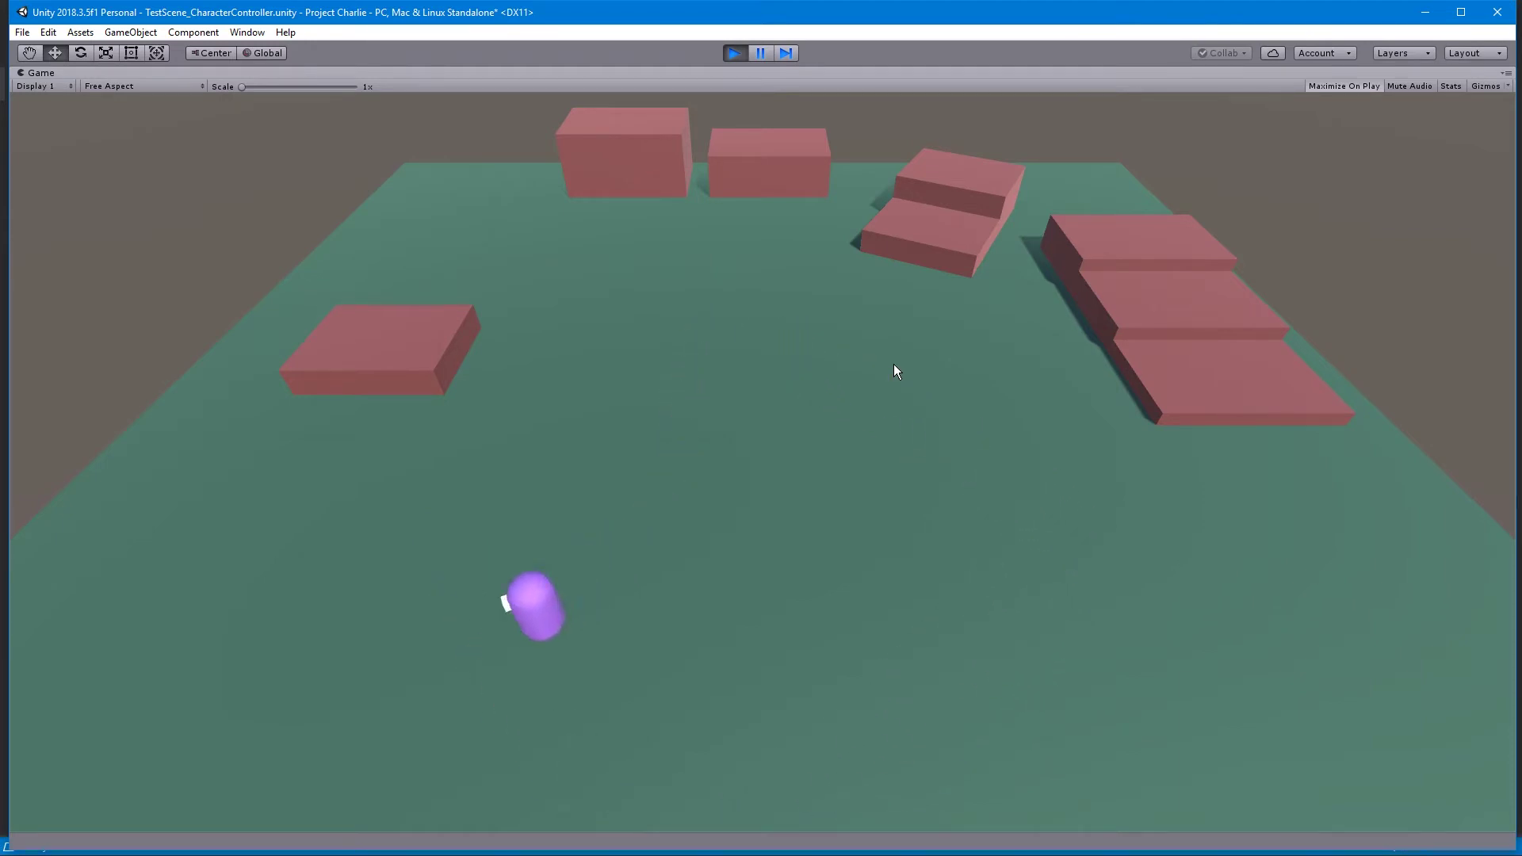
key(w)
key(d)
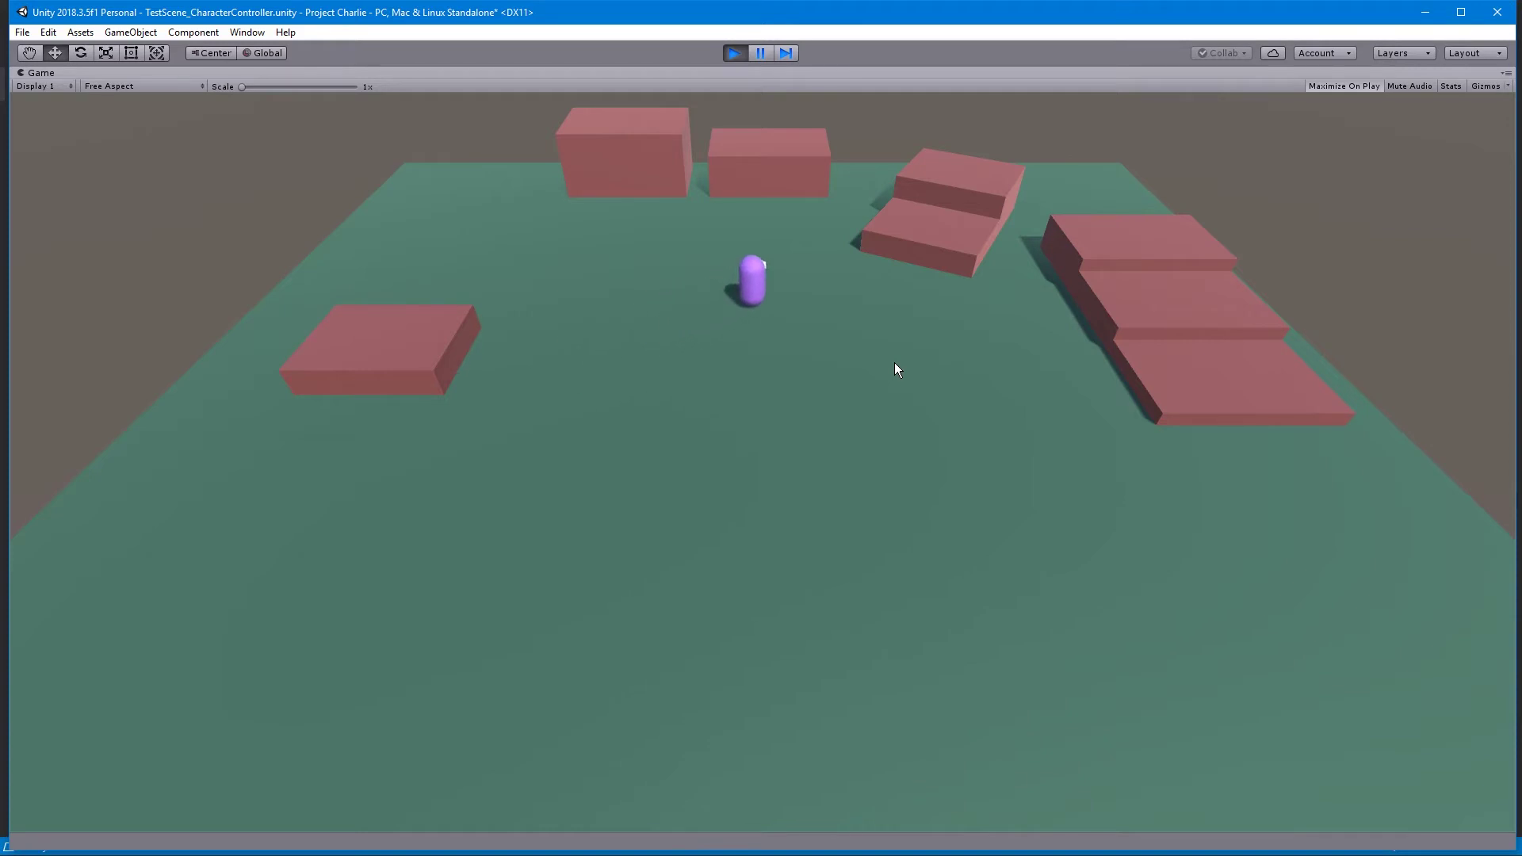
key(s)
key(a)
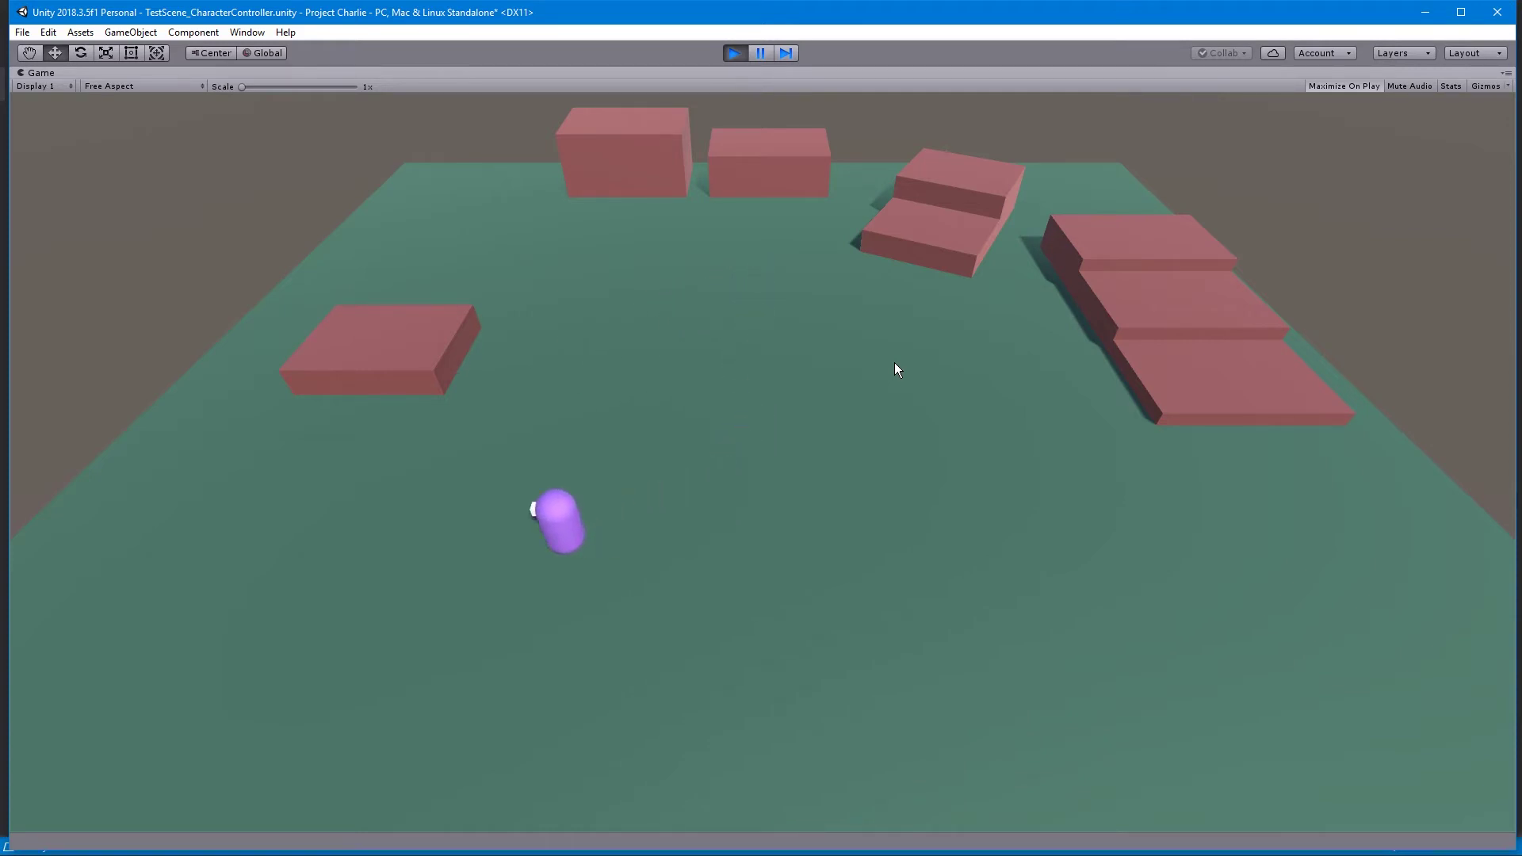
key(w)
key(d)
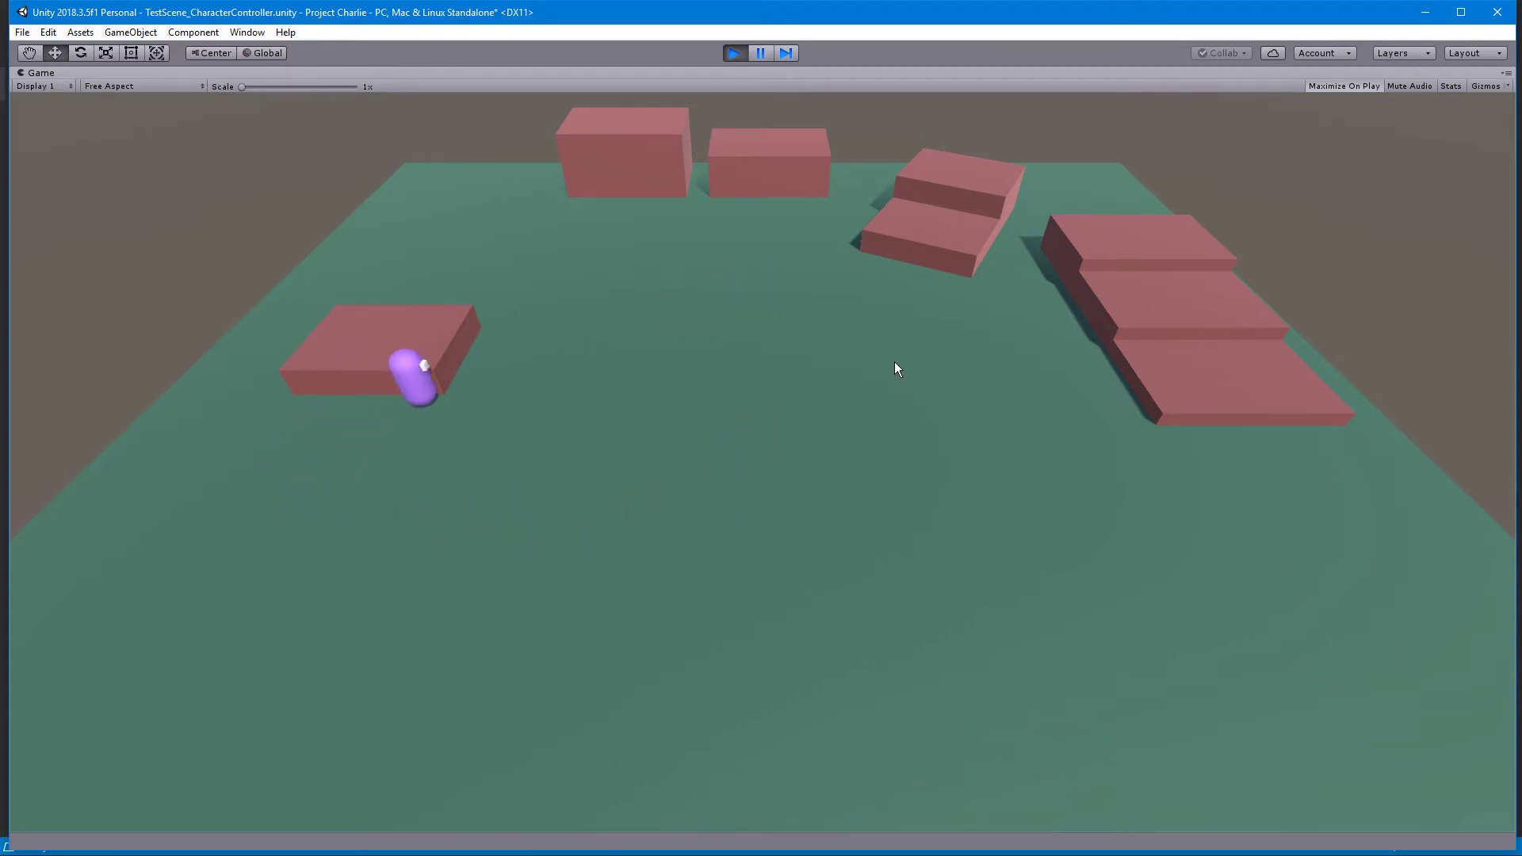
key(d)
key(s)
key(a)
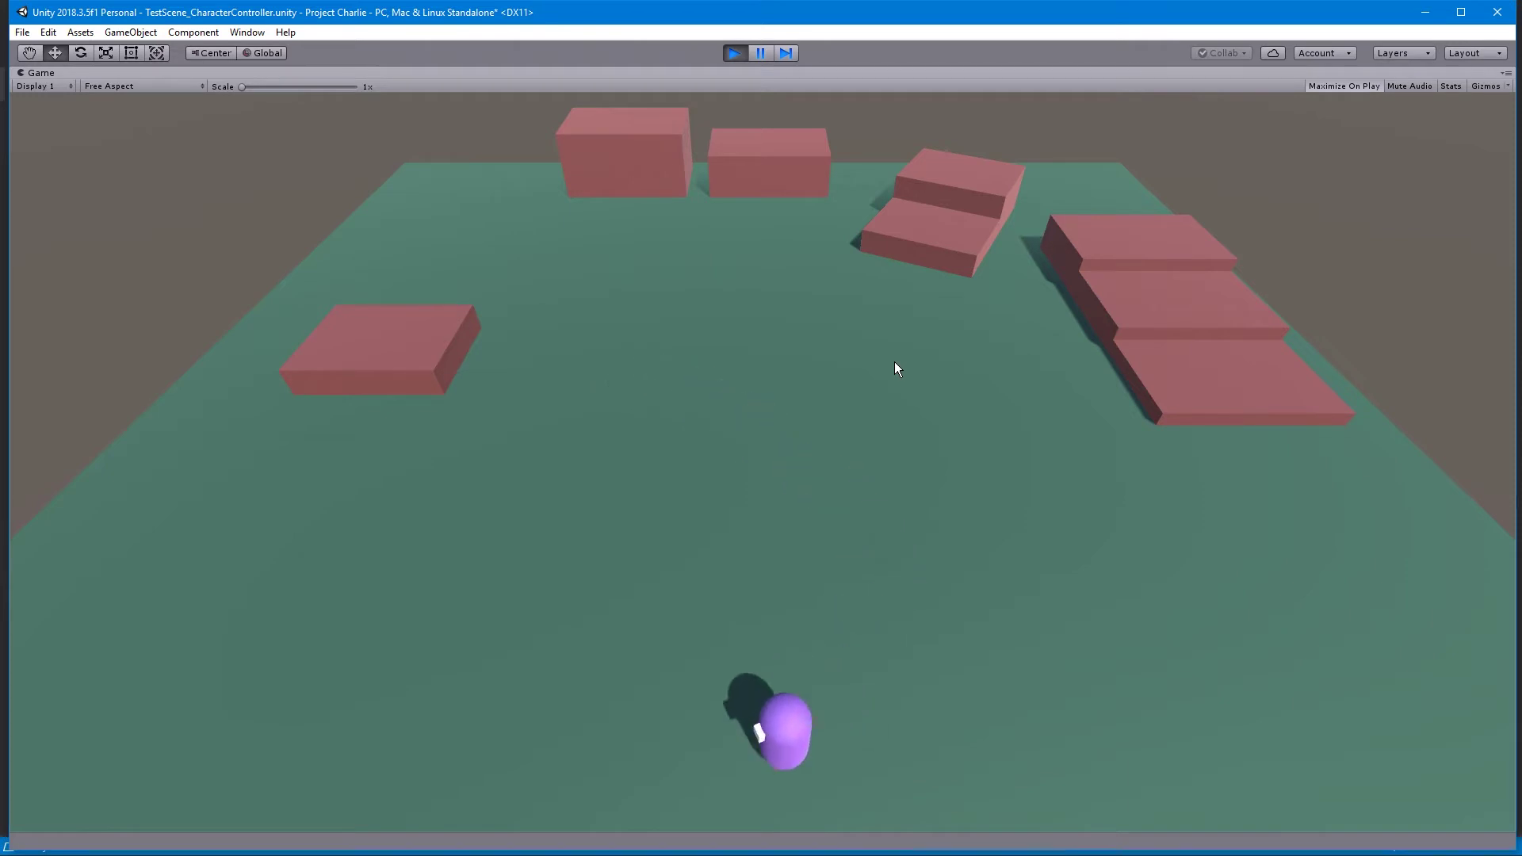
key(w)
key(d)
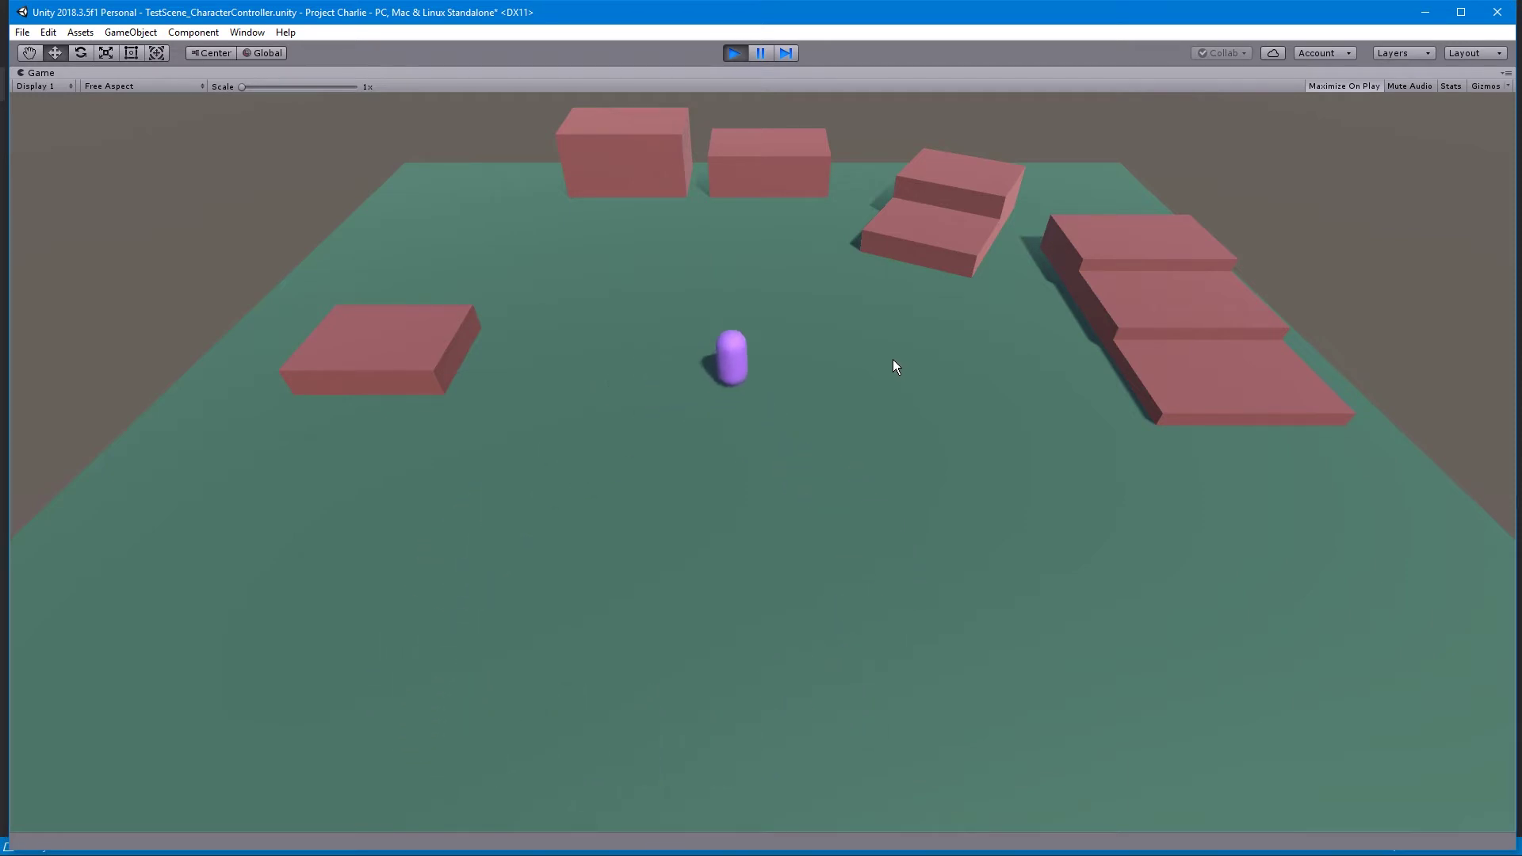
key(d)
key(s)
key(a)
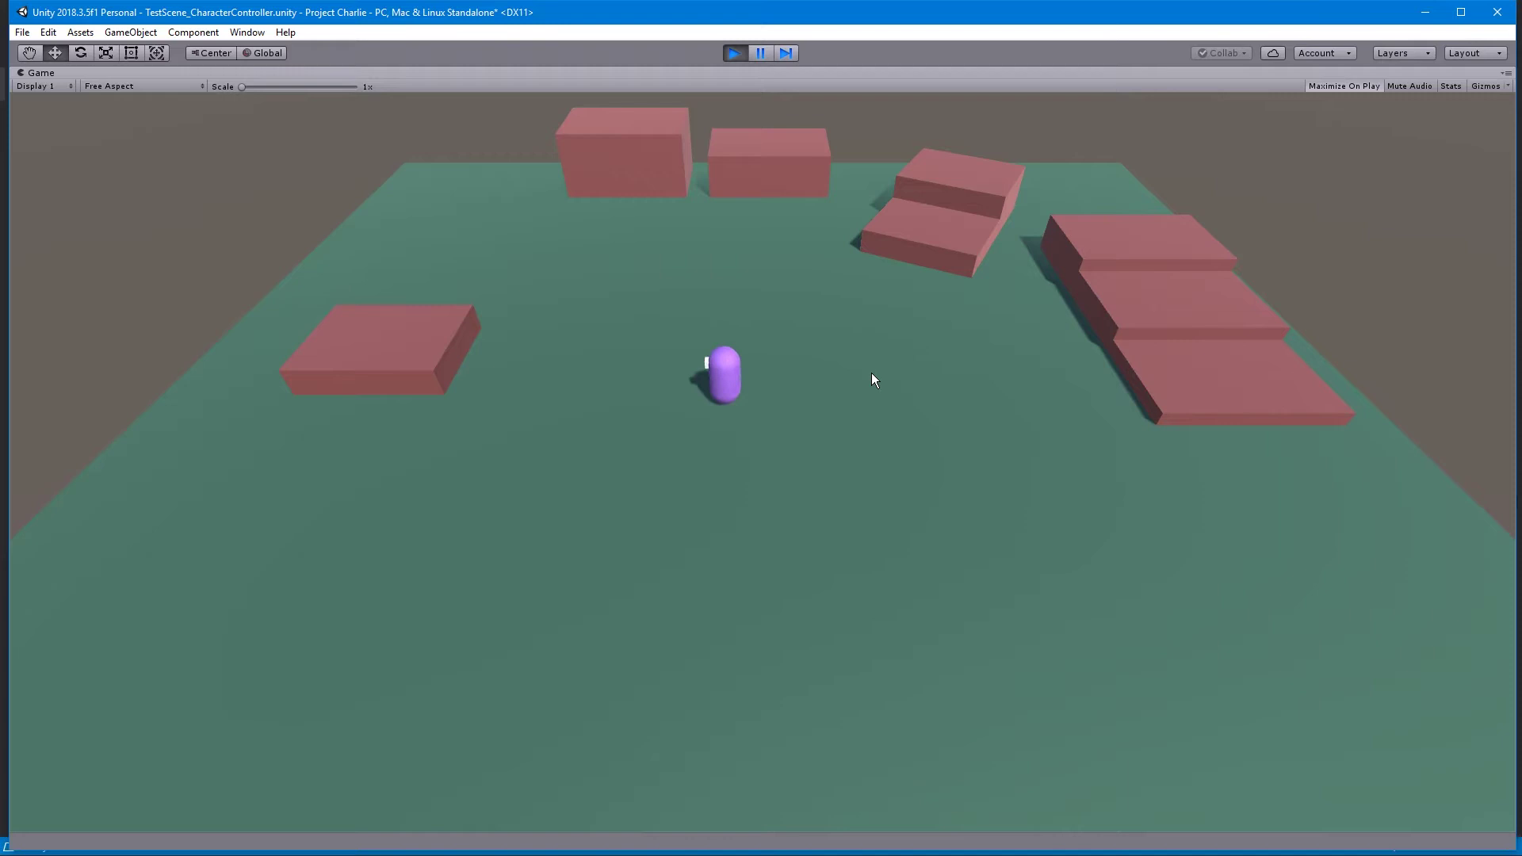
key(s)
key(d)
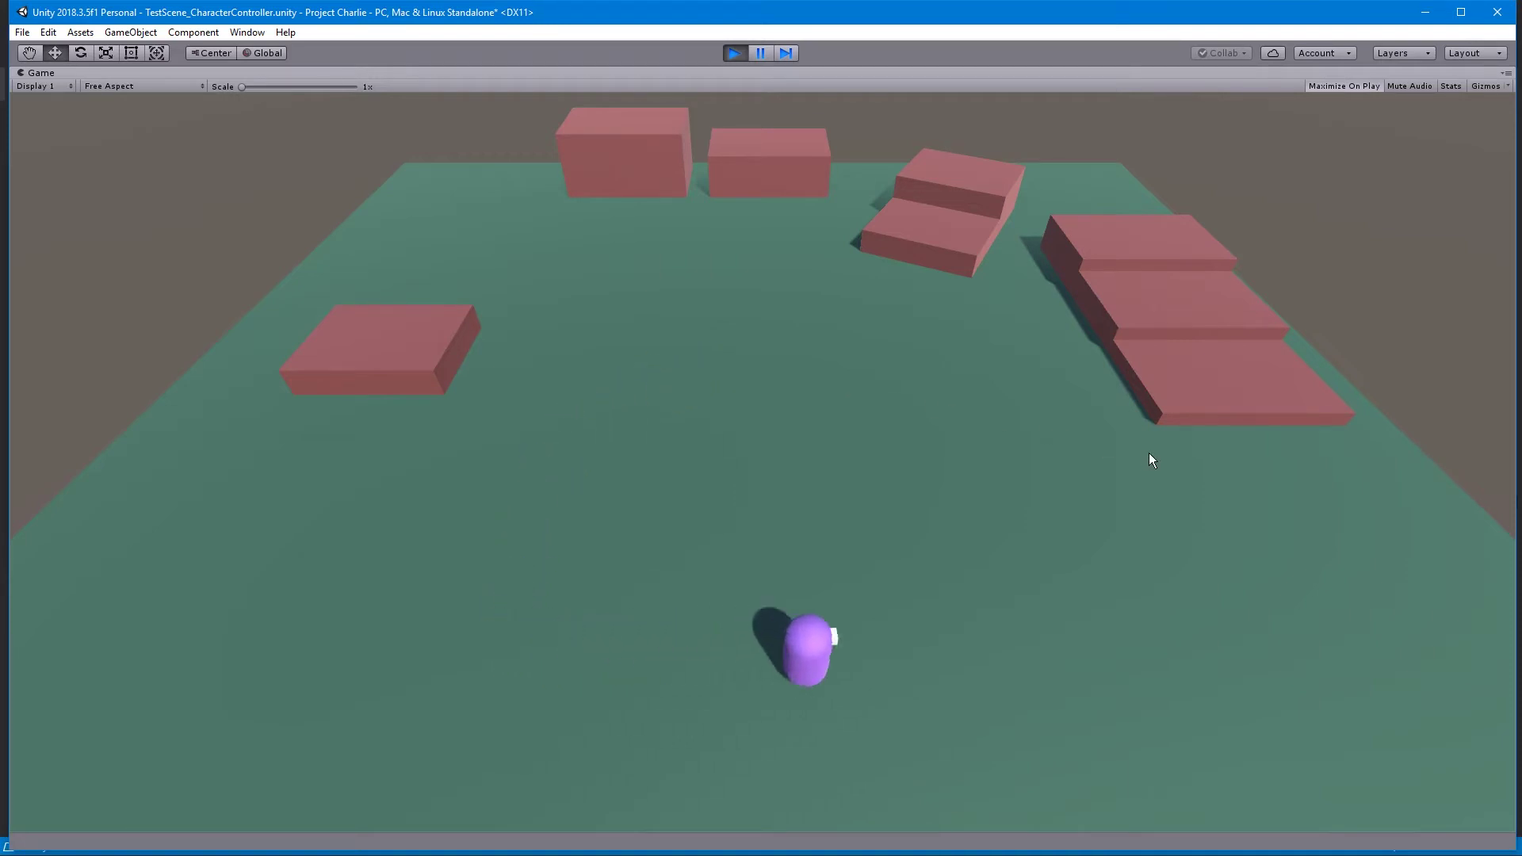
key(d)
key(w)
key(a)
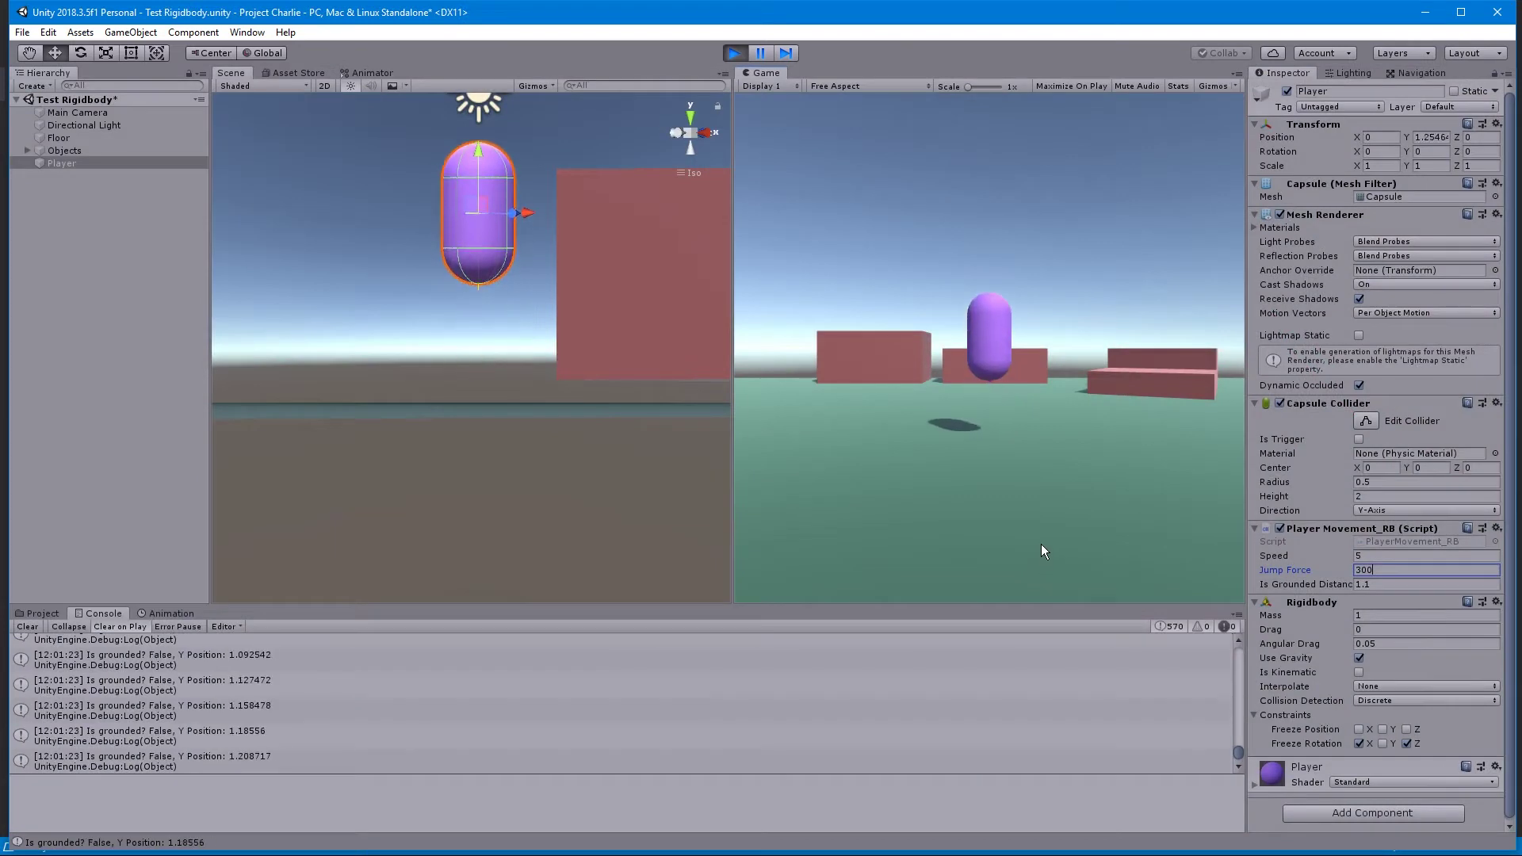
Make the capsule jump high above the red platforms three times
key(space)
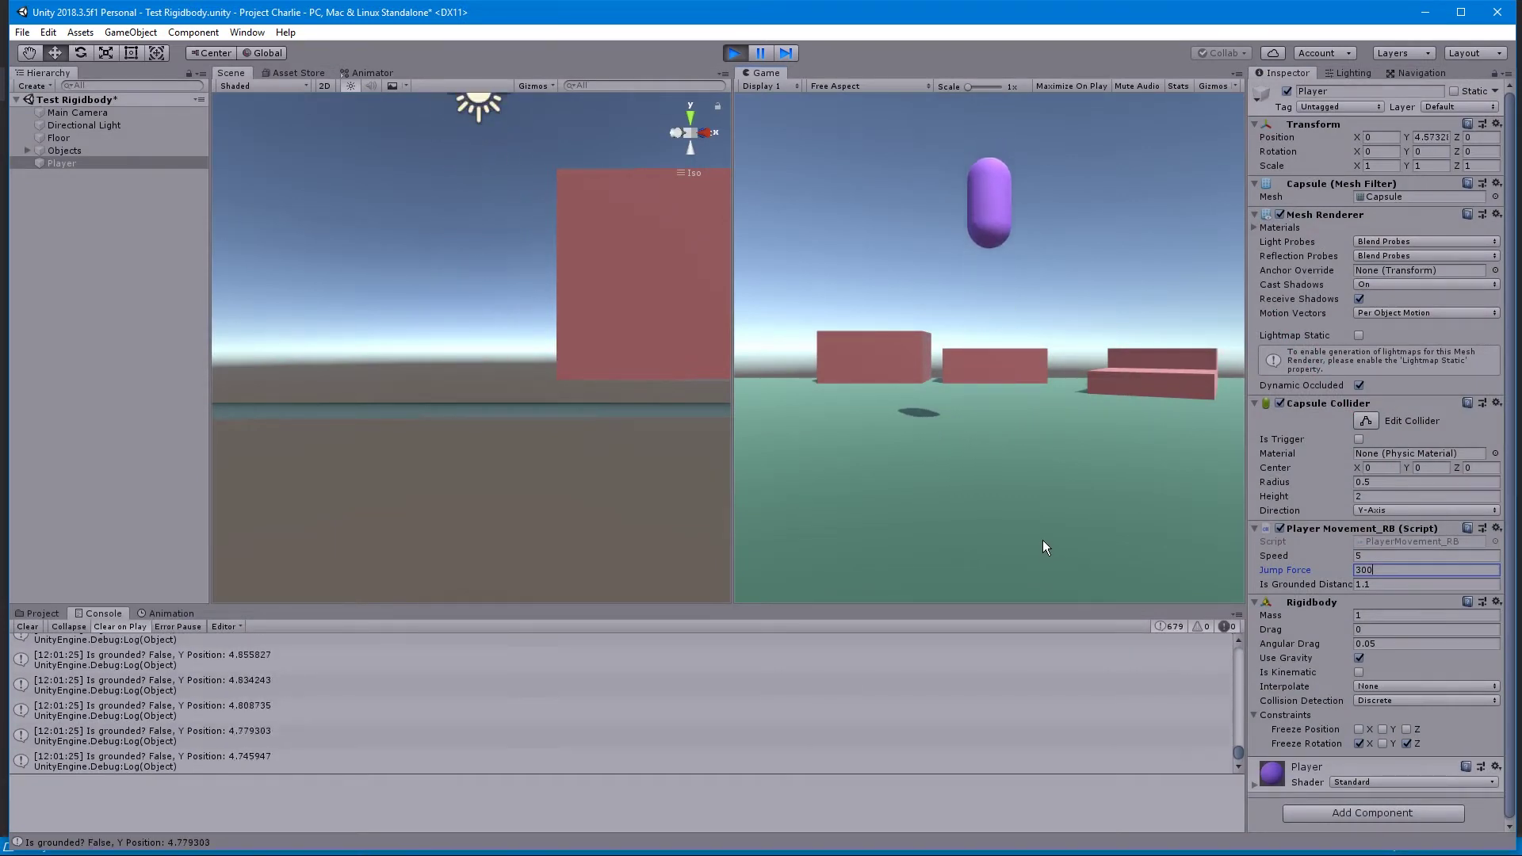
key(space)
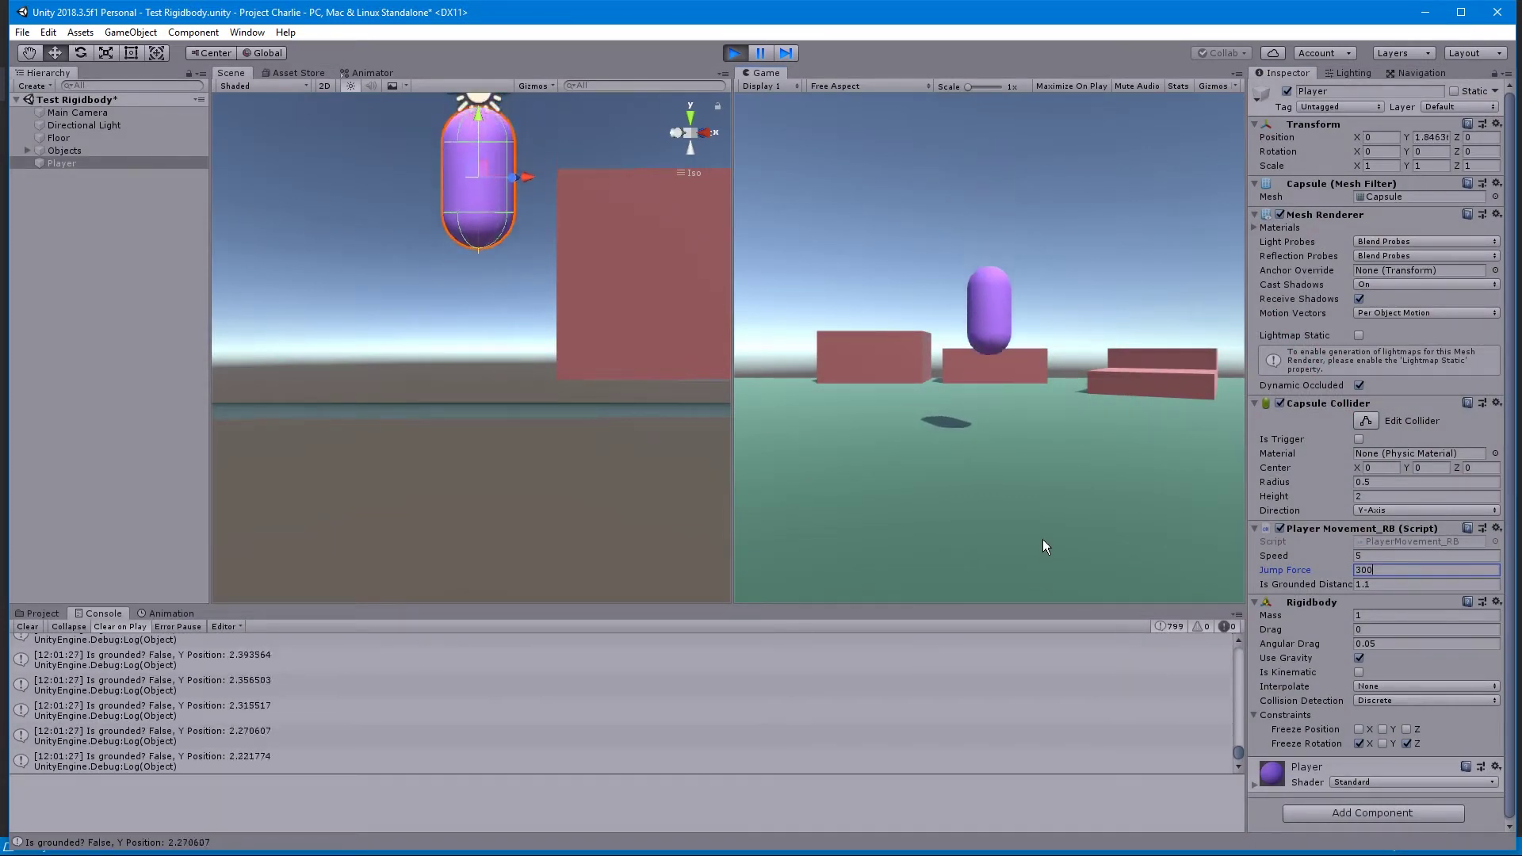
key(space)
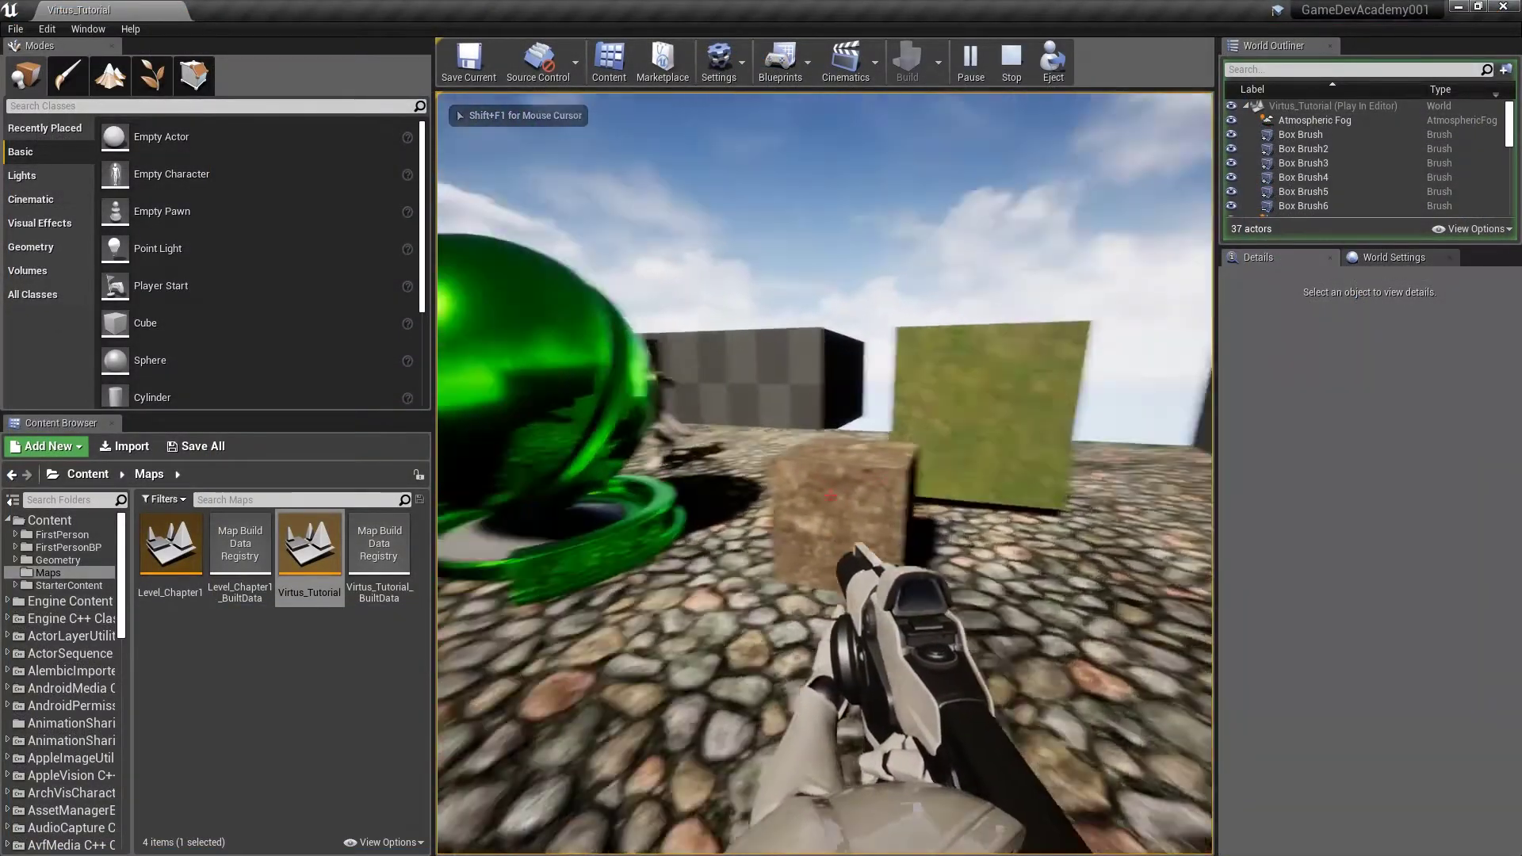
Walk the mannequin forward and shoot the yellow chair
key(w)
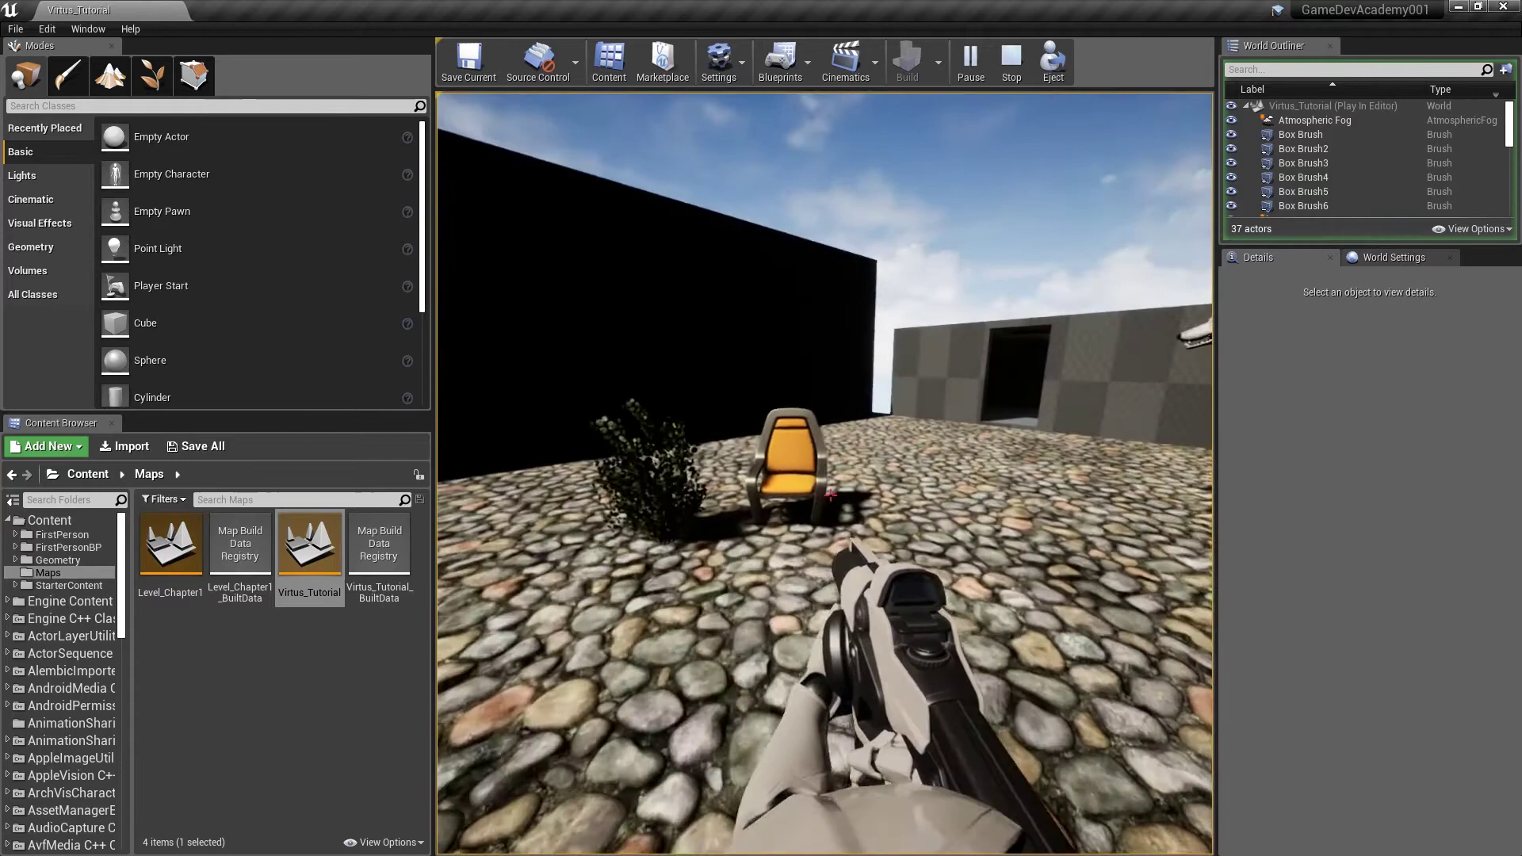
click(831, 495)
key(w)
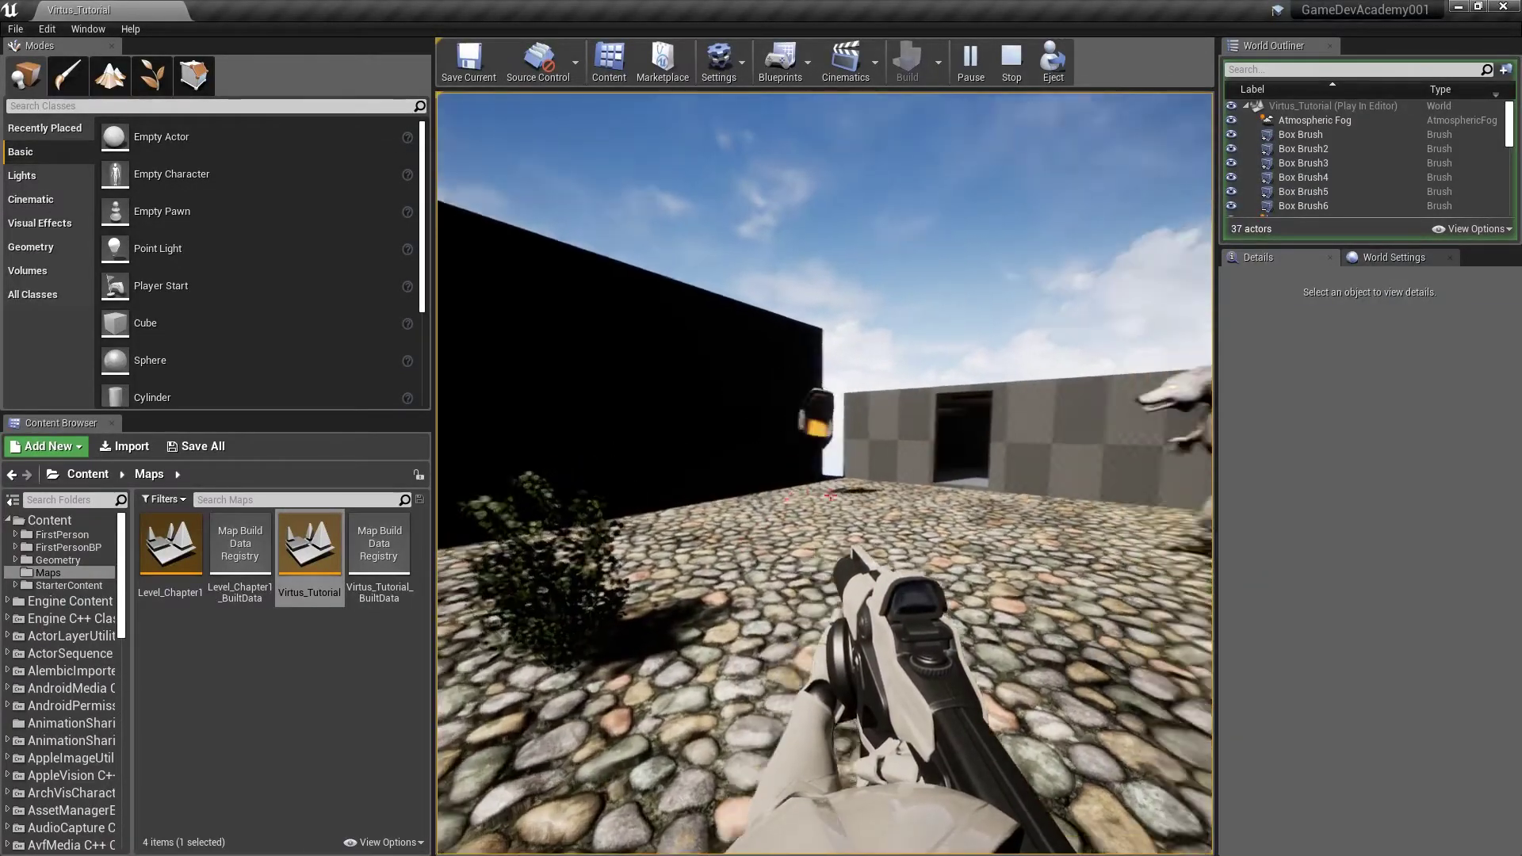
key(w)
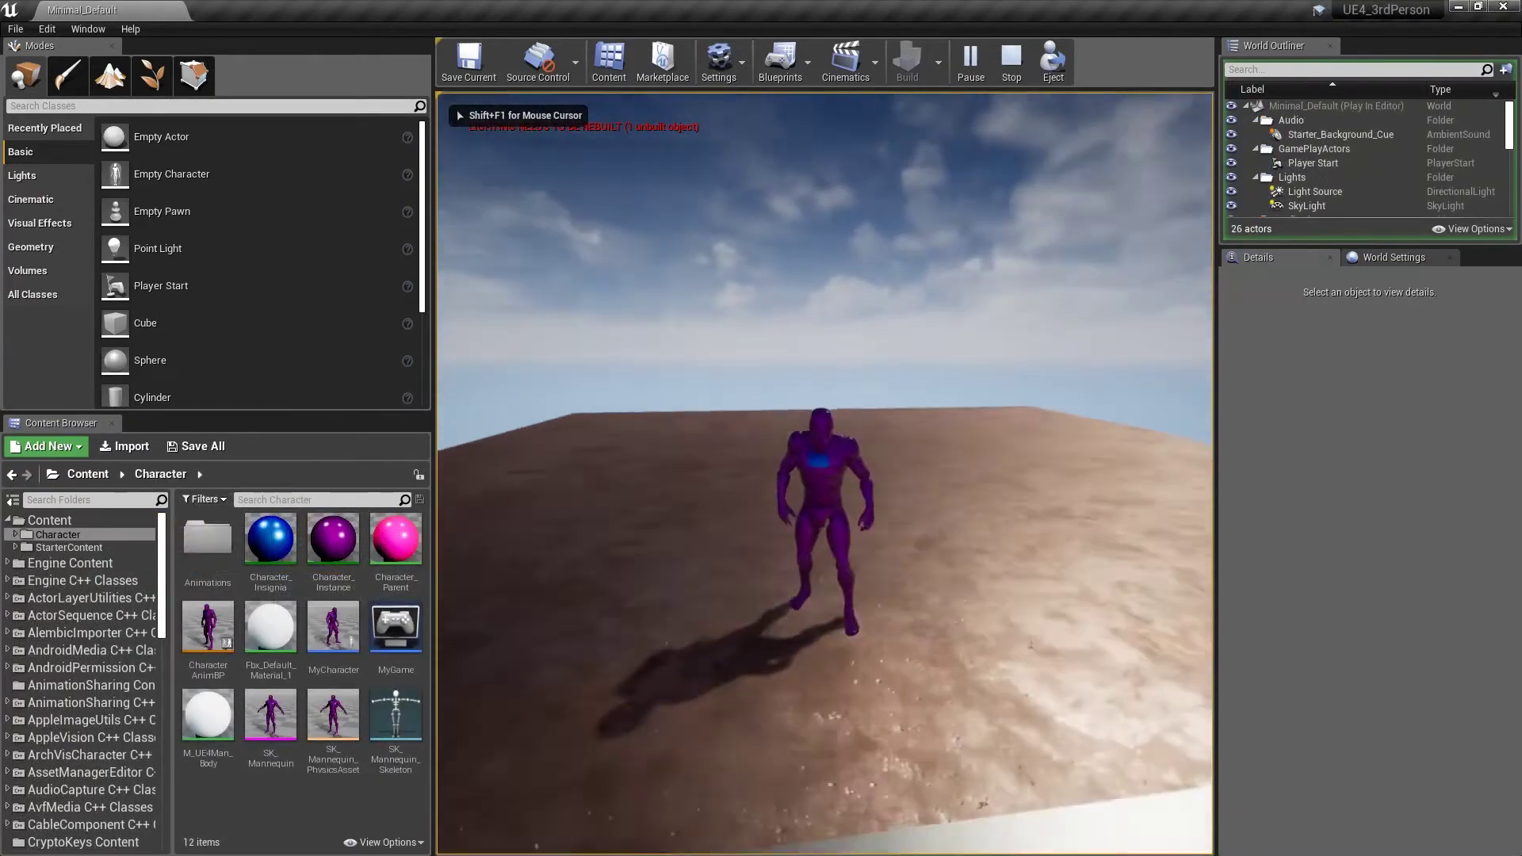
Run and jump the mannequin across the brown platform to the blue platform with the table and chairs
key(w)
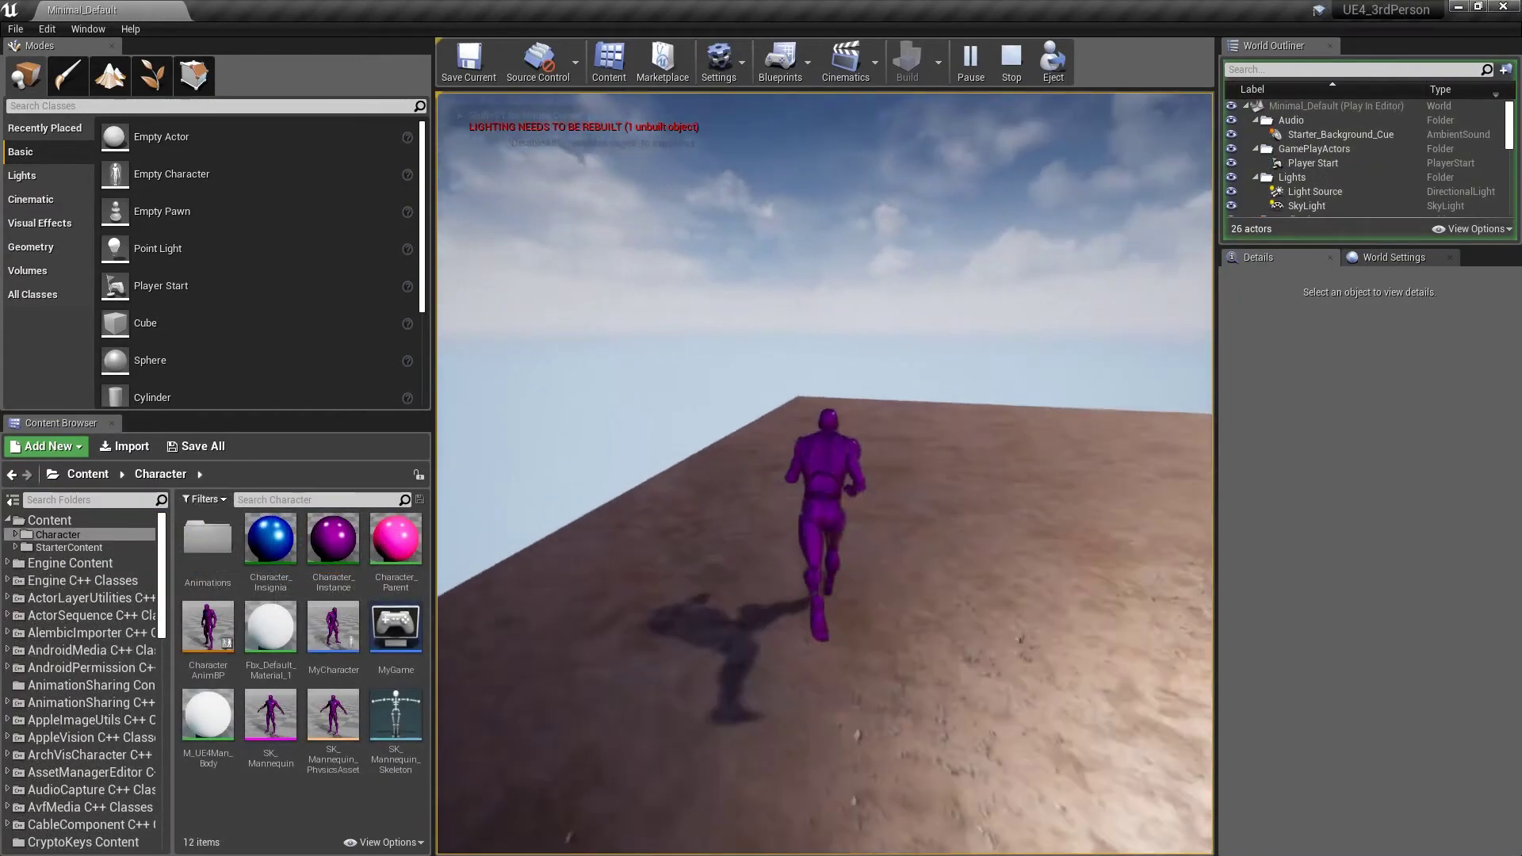
key(w)
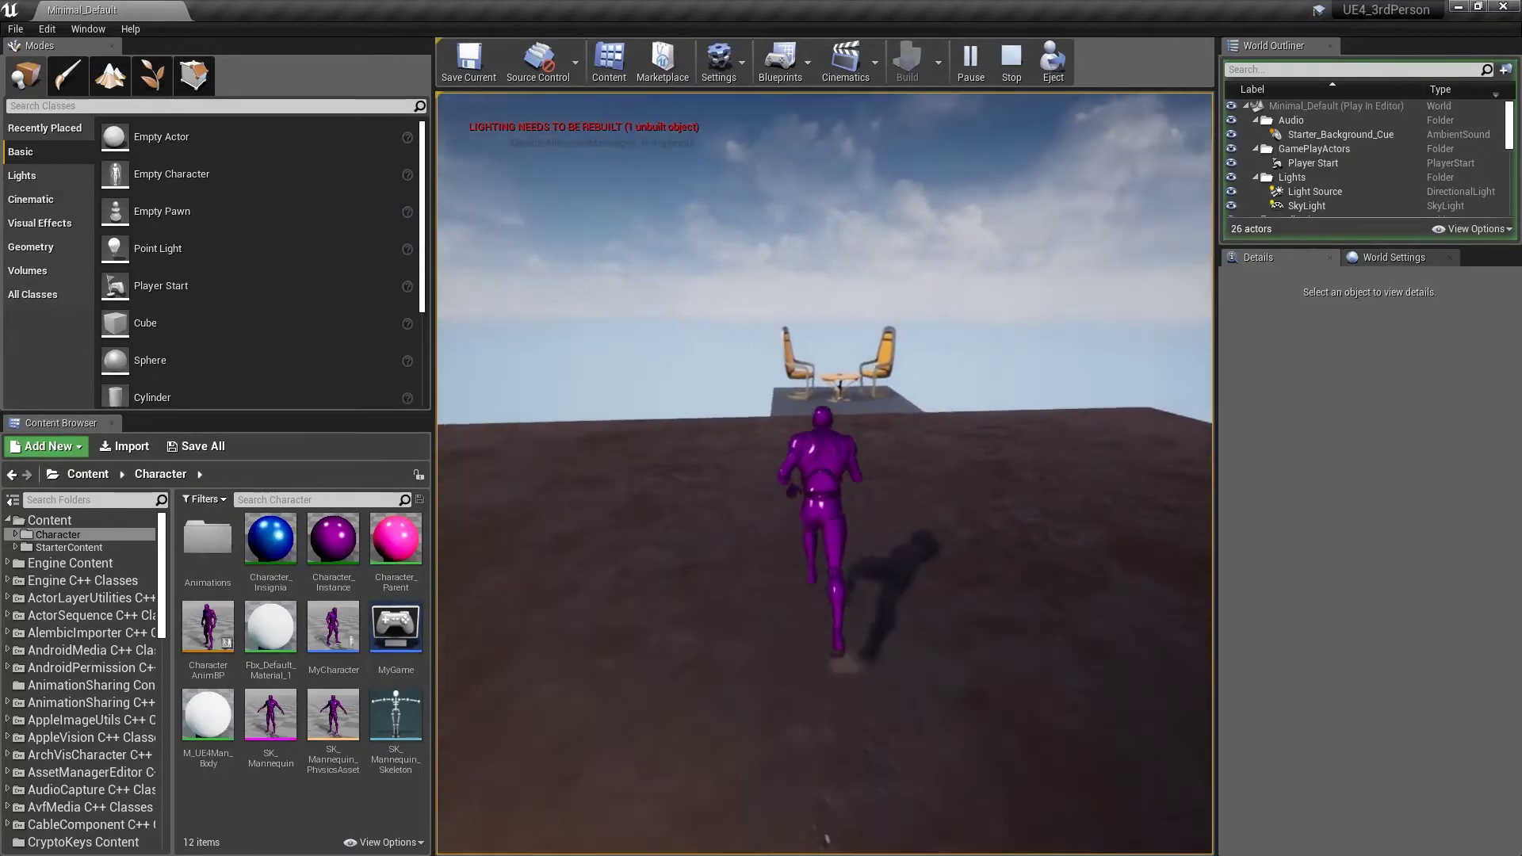
key(w)
key(space)
key(space)
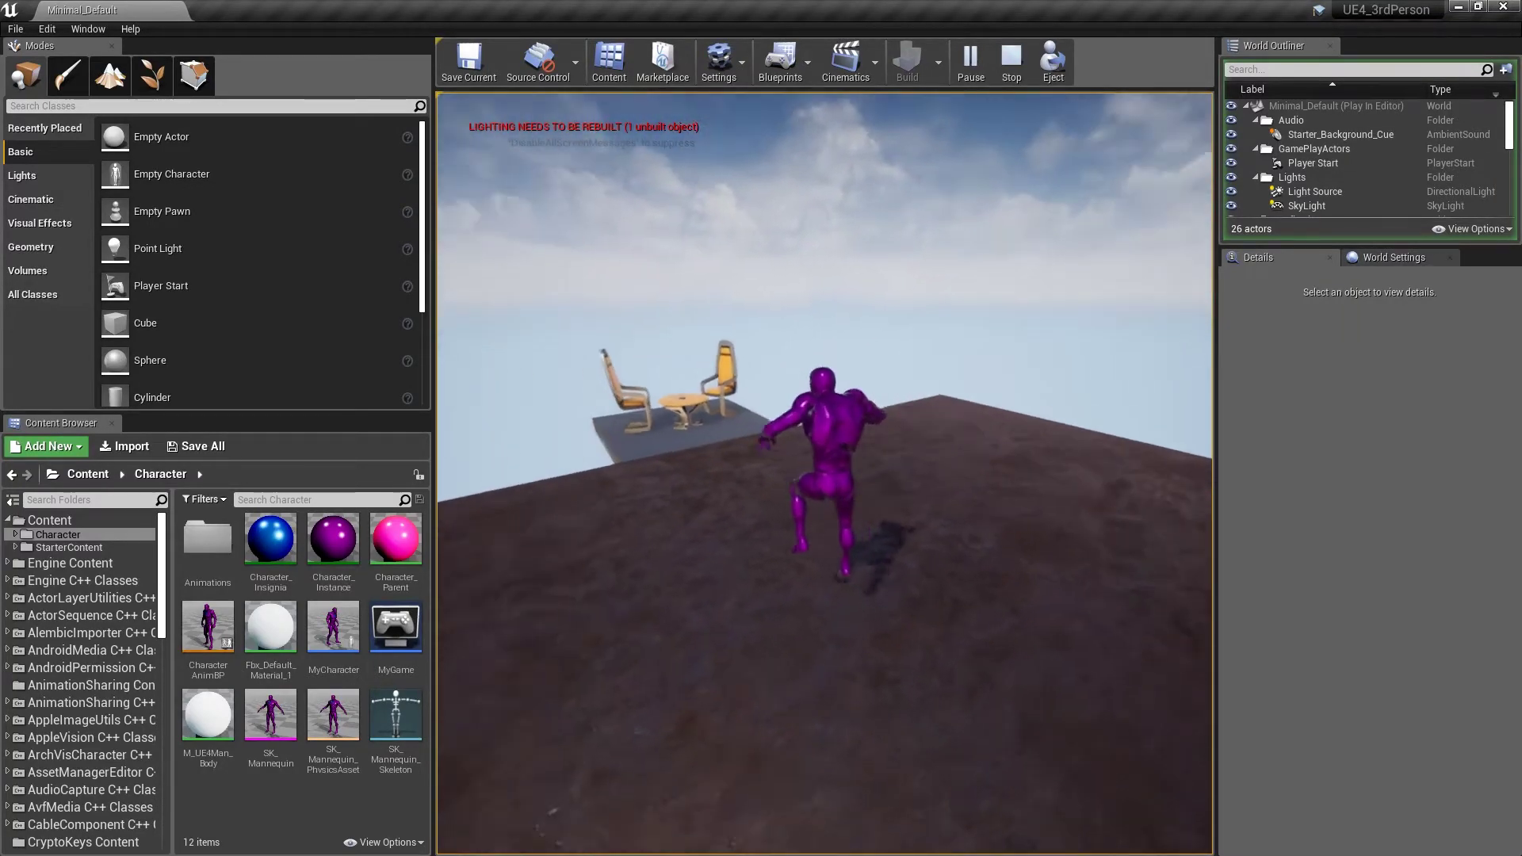
key(w)
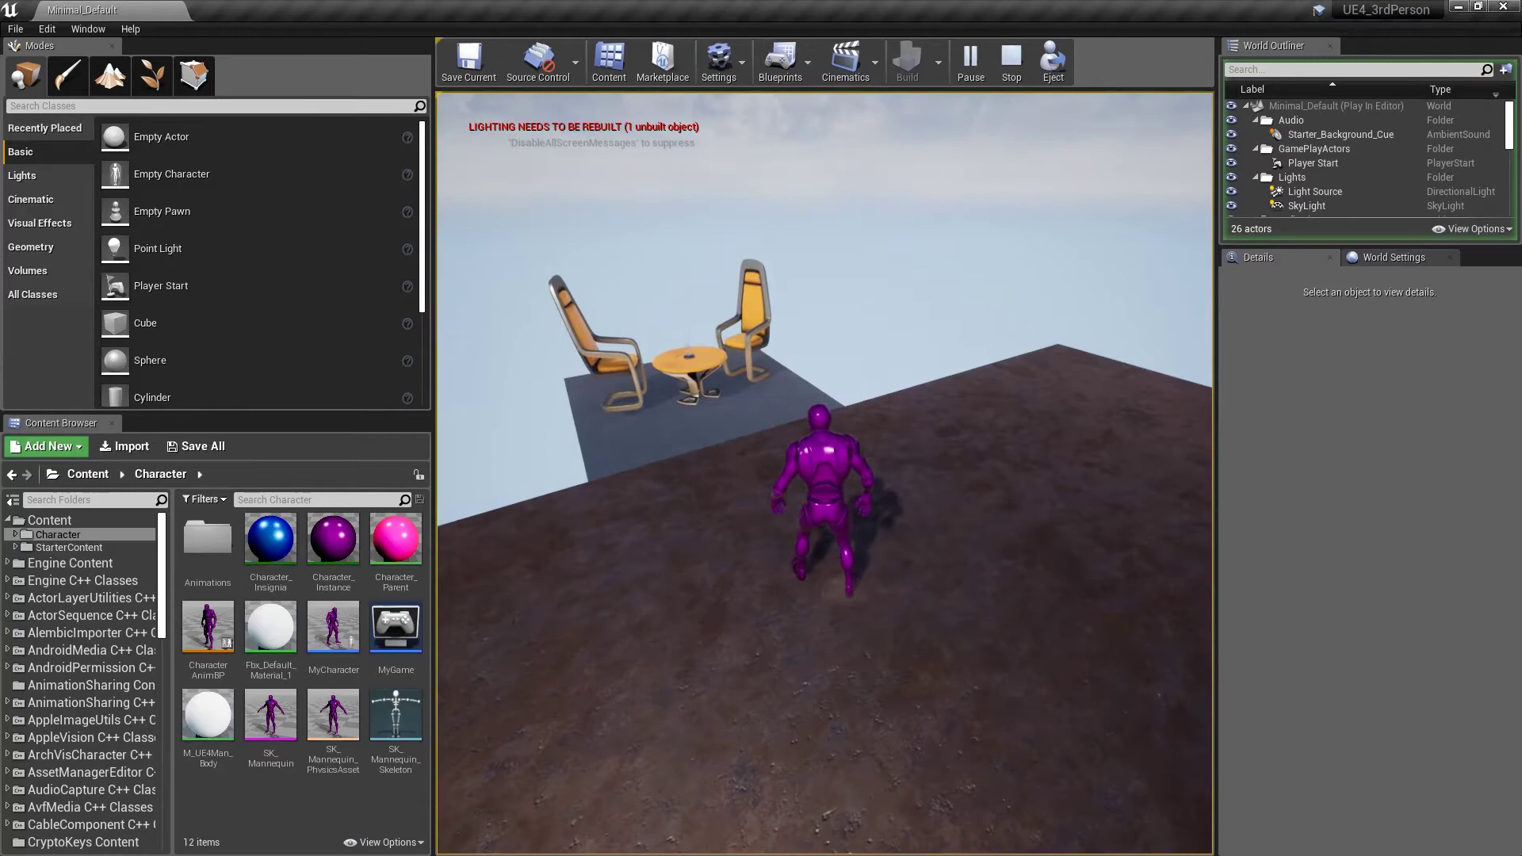
key(w)
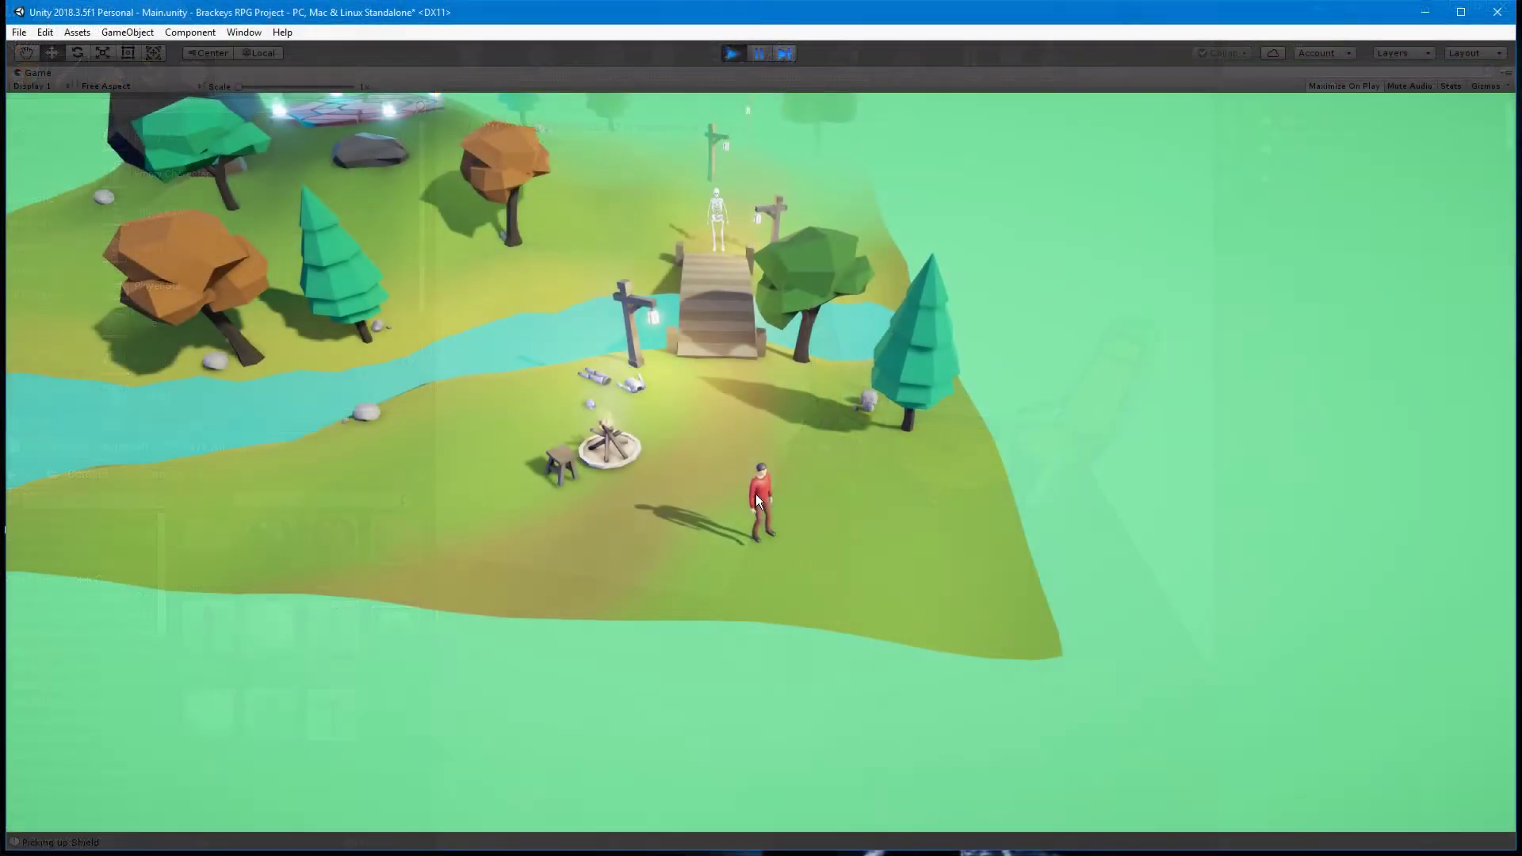
key(i)
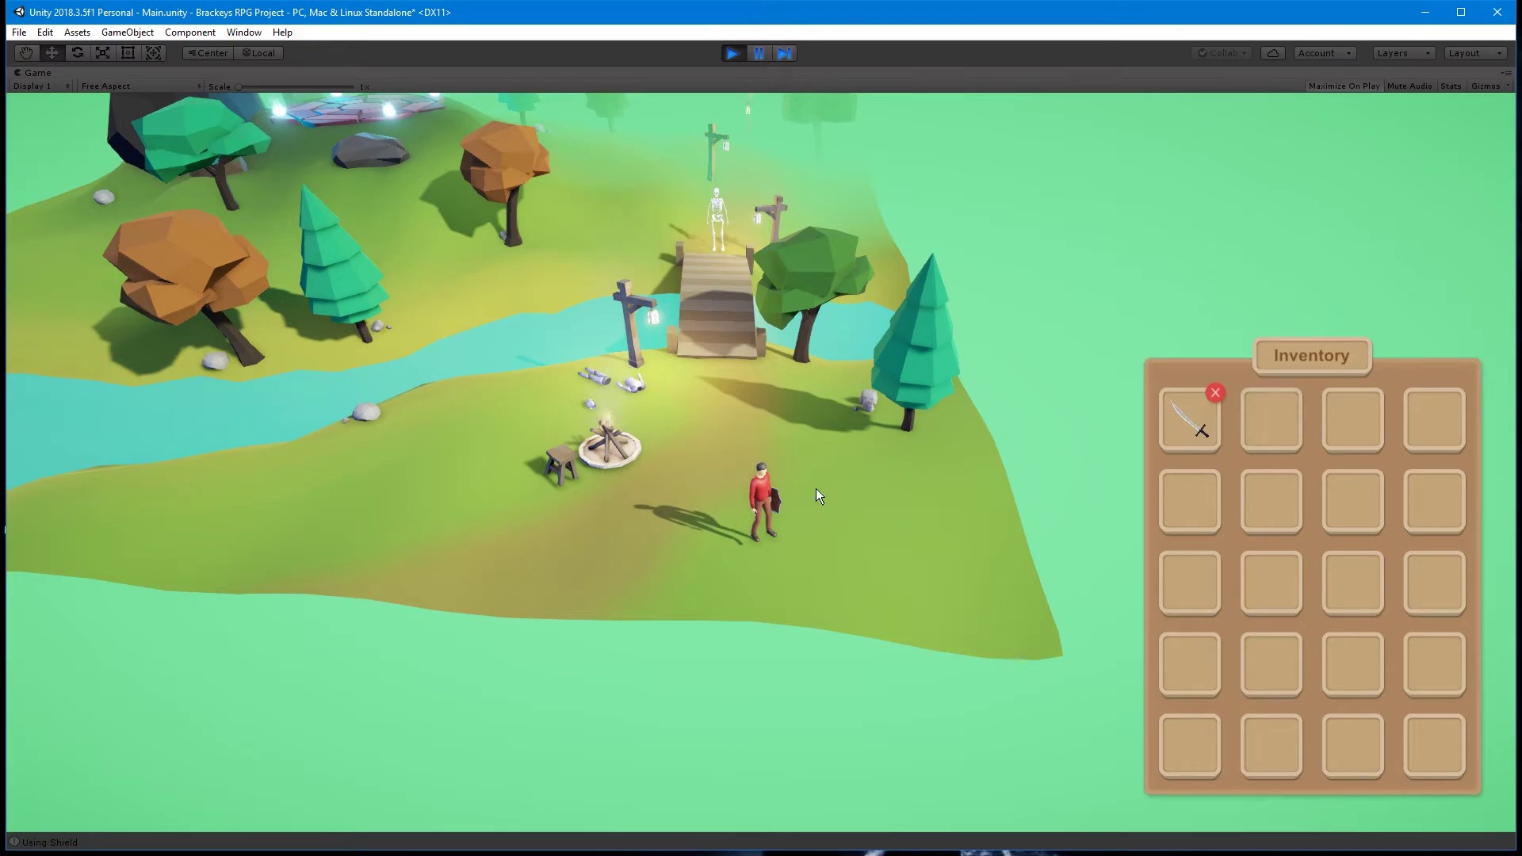
Close the inventory, leaving the player holding the shield
scroll(776, 420, up, 3)
key(i)
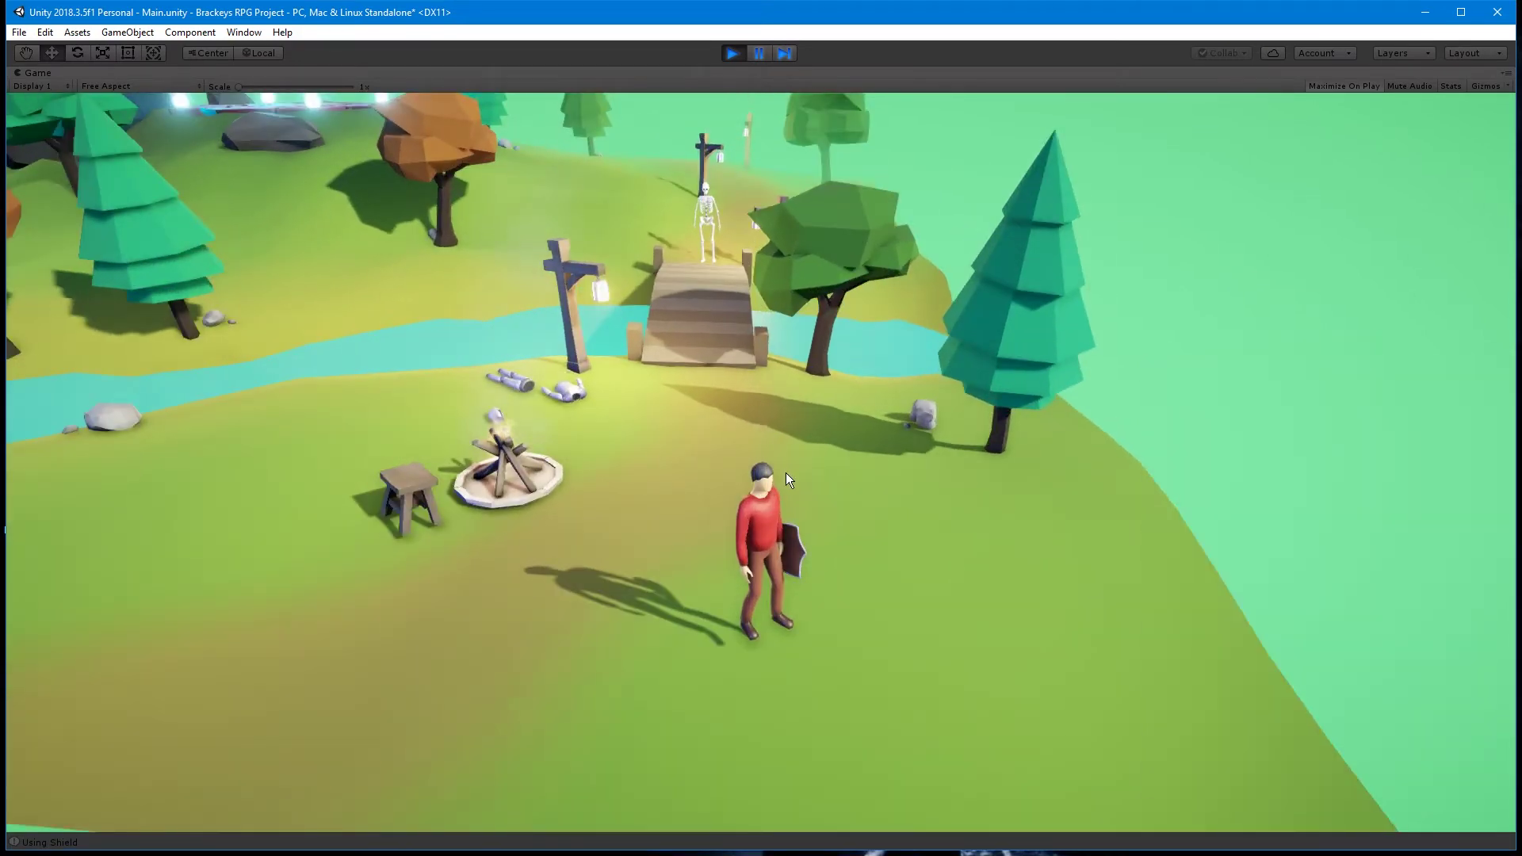
scroll(680, 320, down, 3)
scroll(677, 411, up, 3)
Send the player running onto the bridge and attack the skeleton
key(a)
click(591, 429)
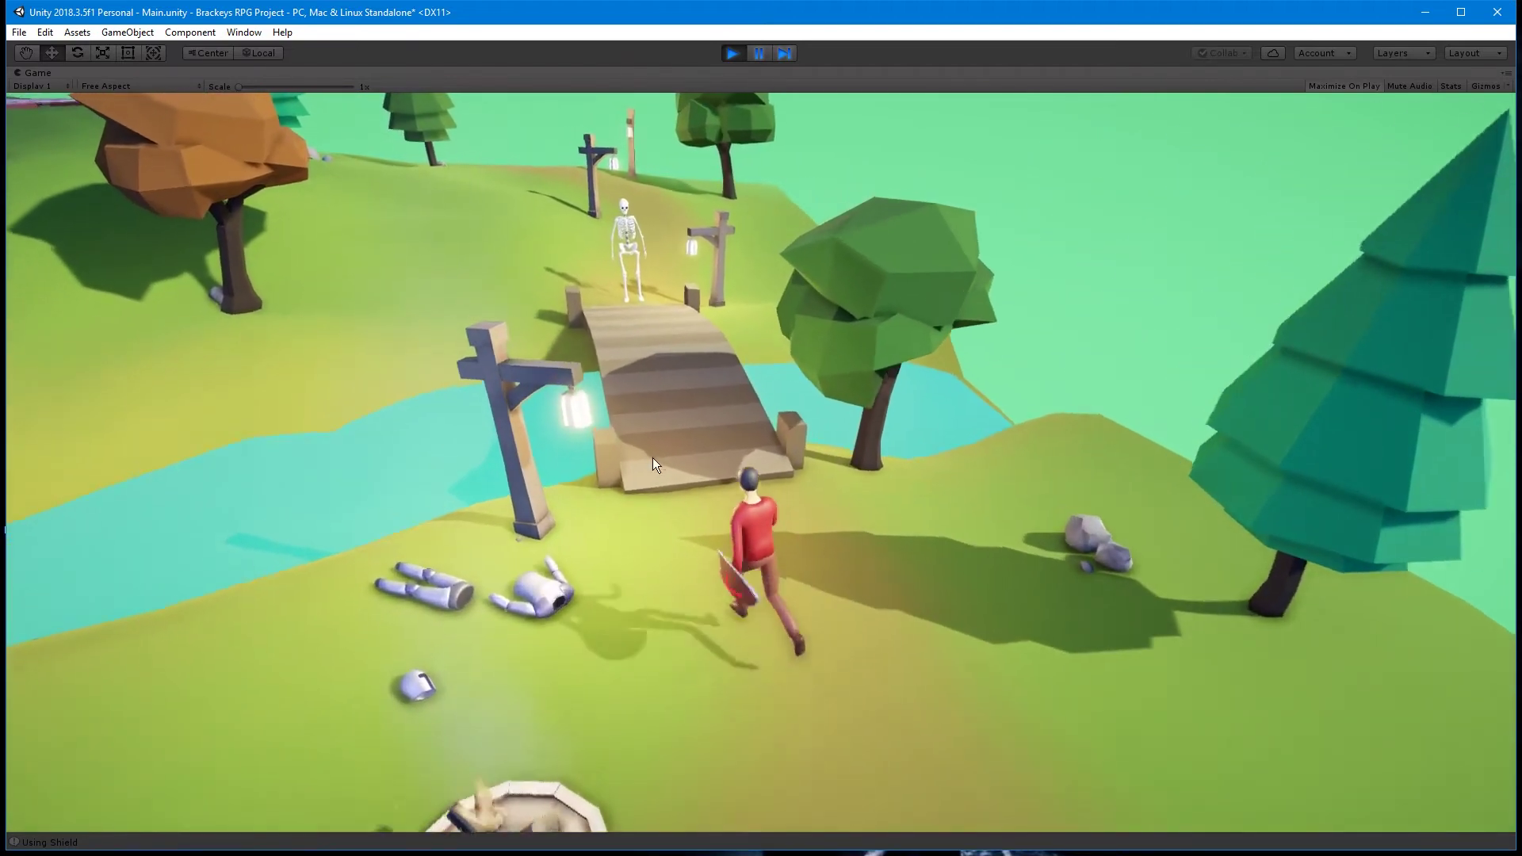
key(a)
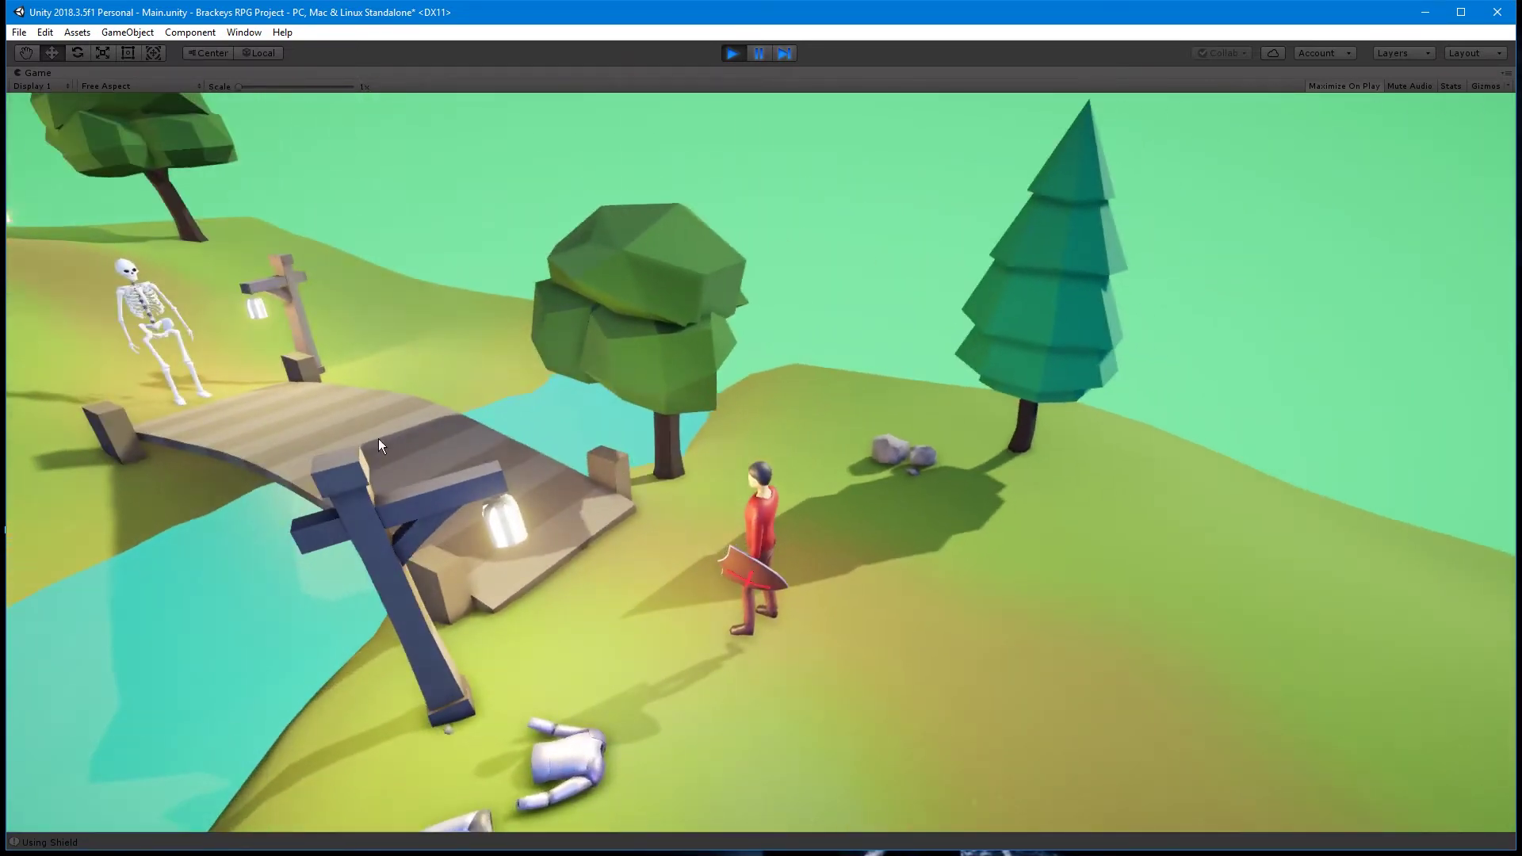
click(135, 308)
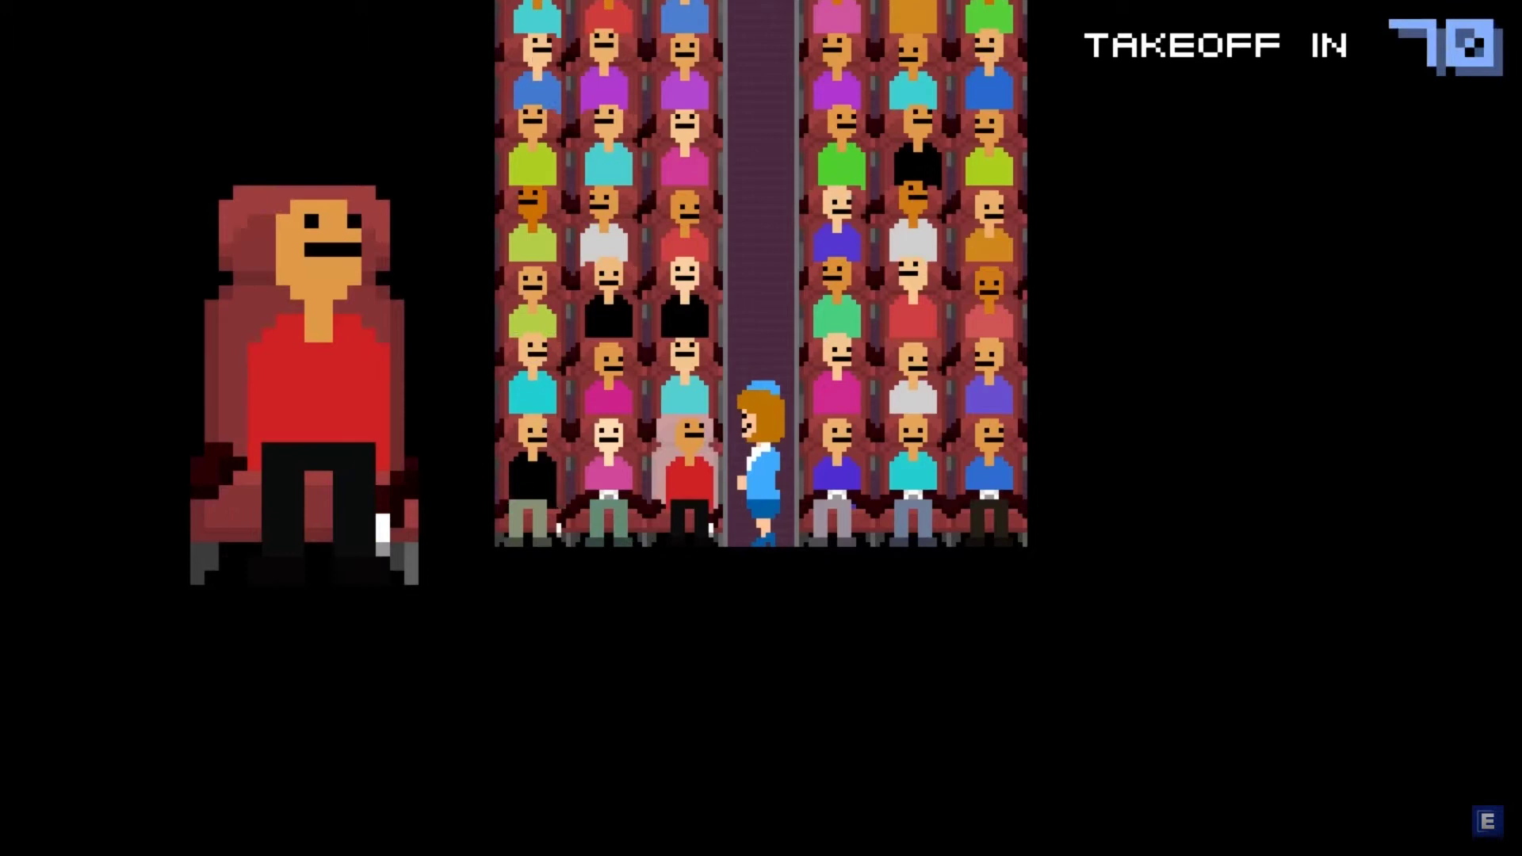
Fasten the red passenger's seatbelt and move on to the next passenger
key(space)
key(Left)
key(Left)
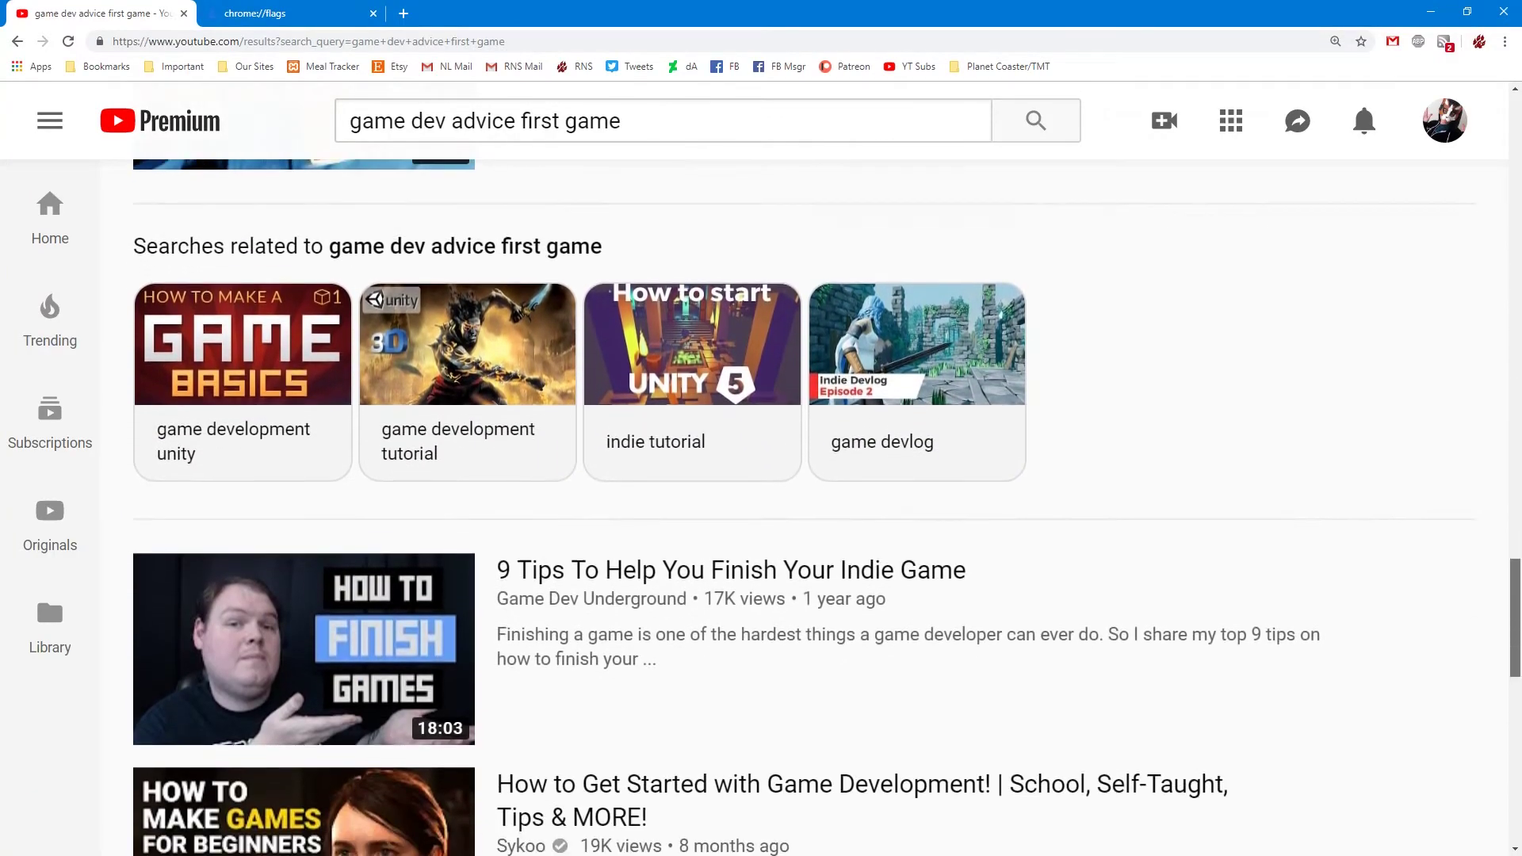
Scroll down the YouTube results to 'Finish a Damn Game' and the Nintendo Switch tips video
scroll(794, 508, down, 4)
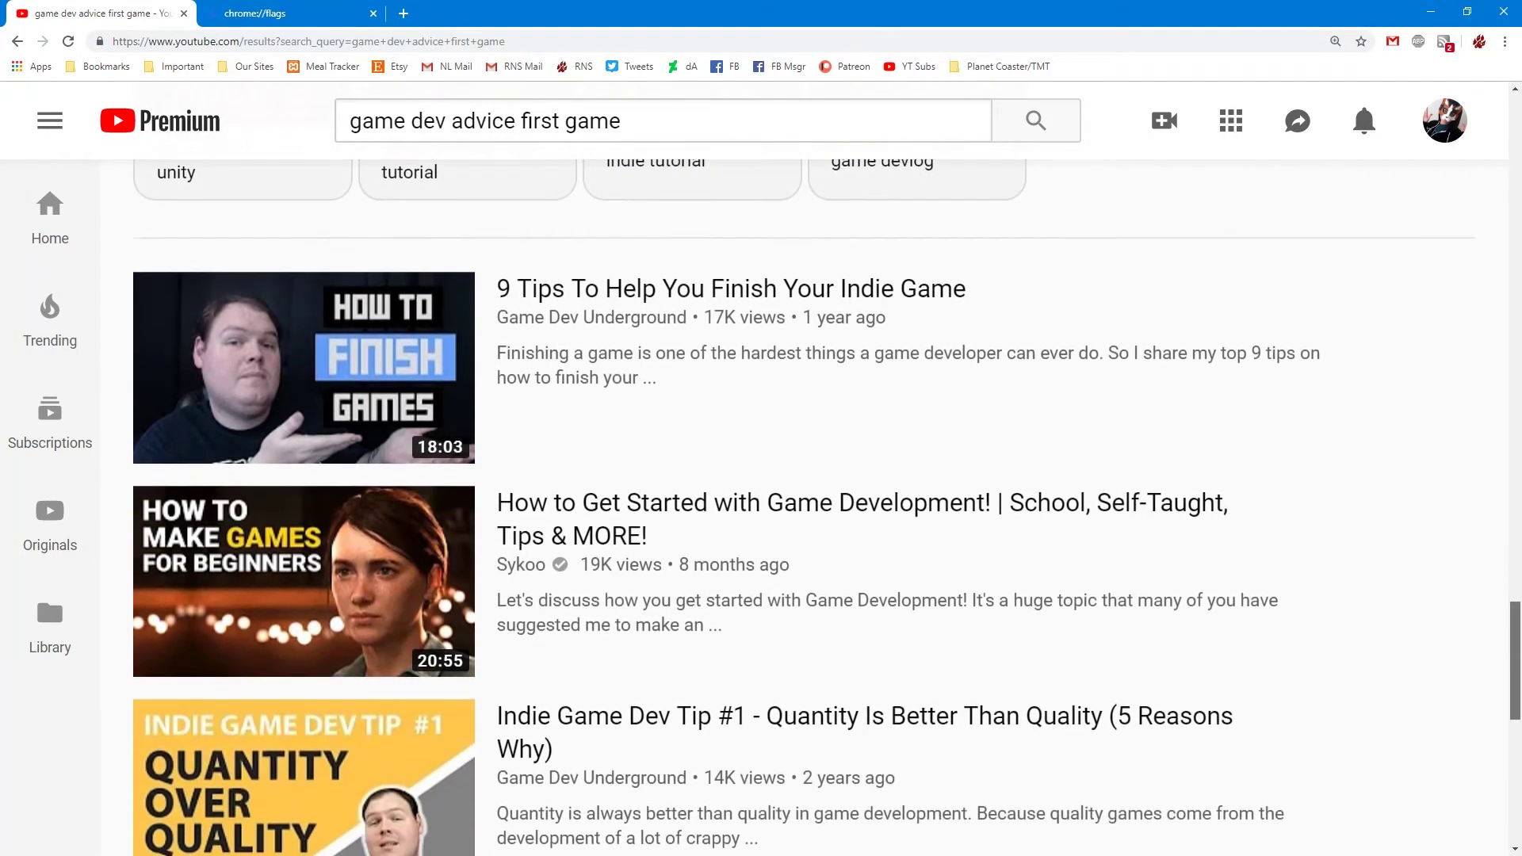
scroll(793, 508, down, 4)
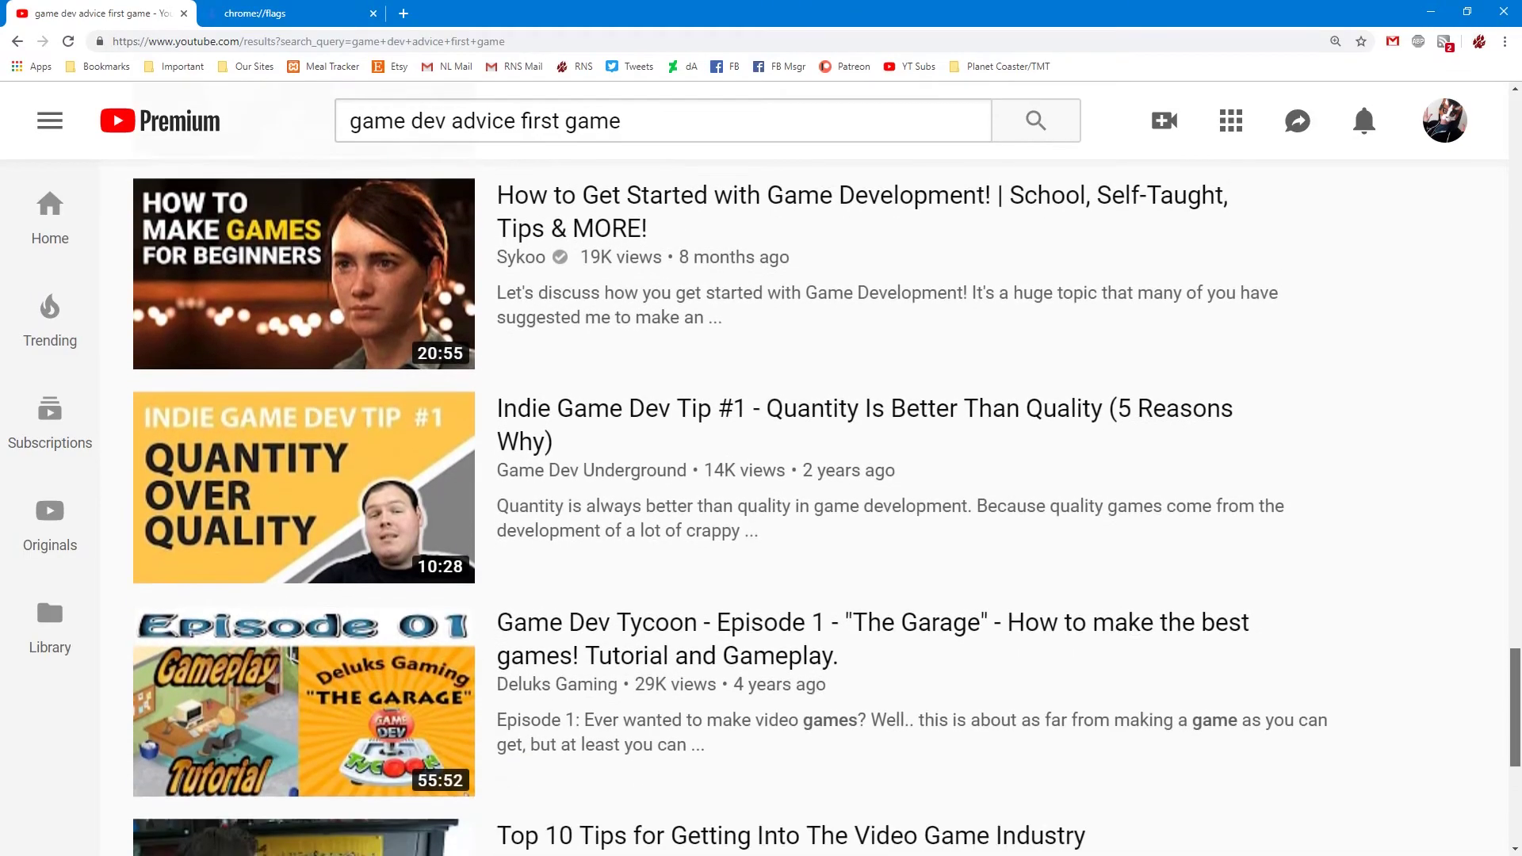
scroll(793, 508, down, 5)
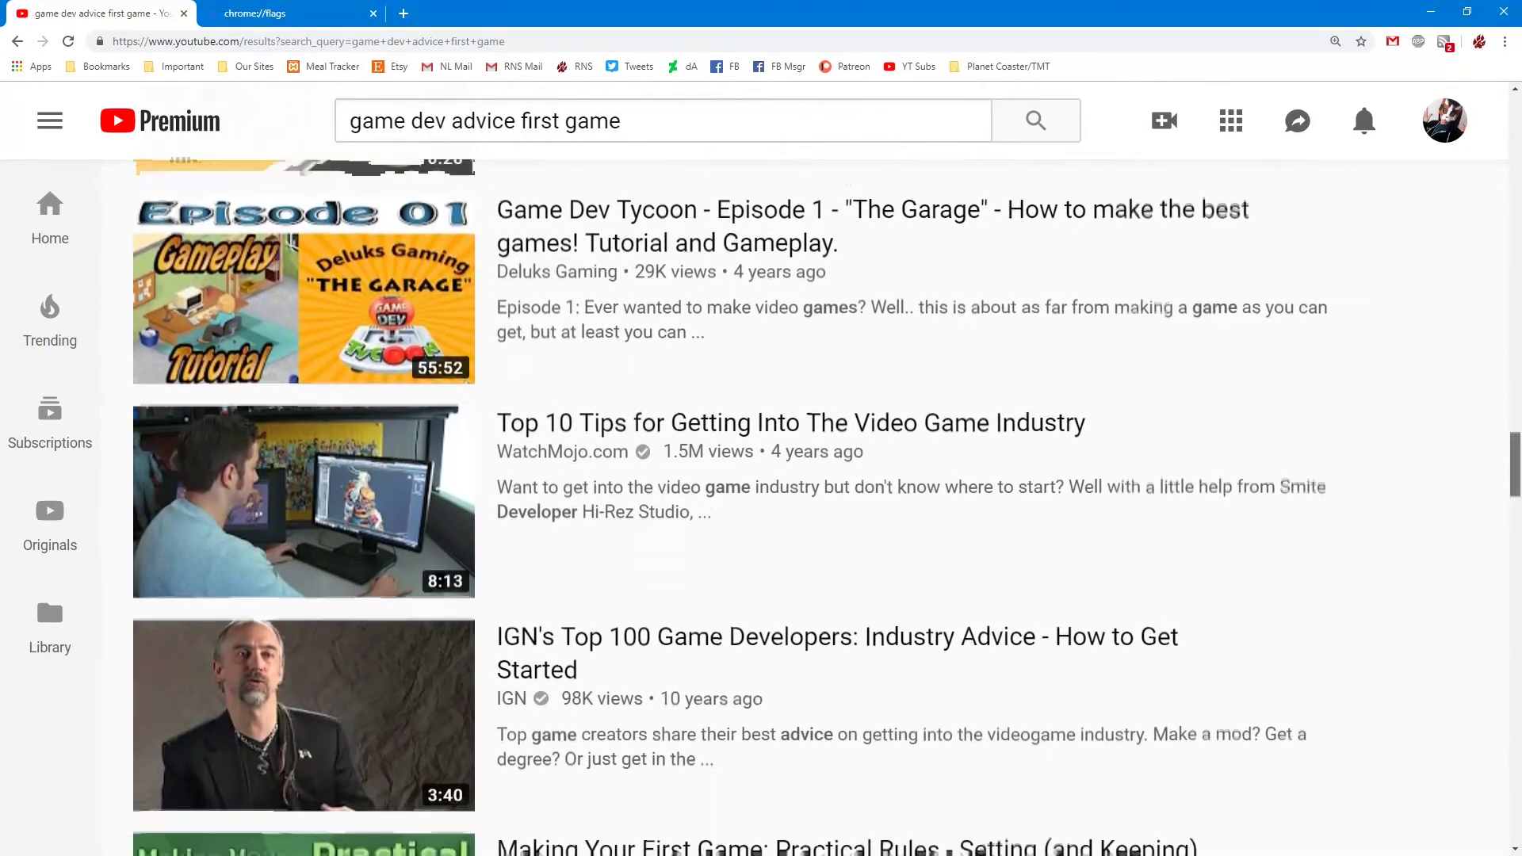
scroll(794, 508, down, 5)
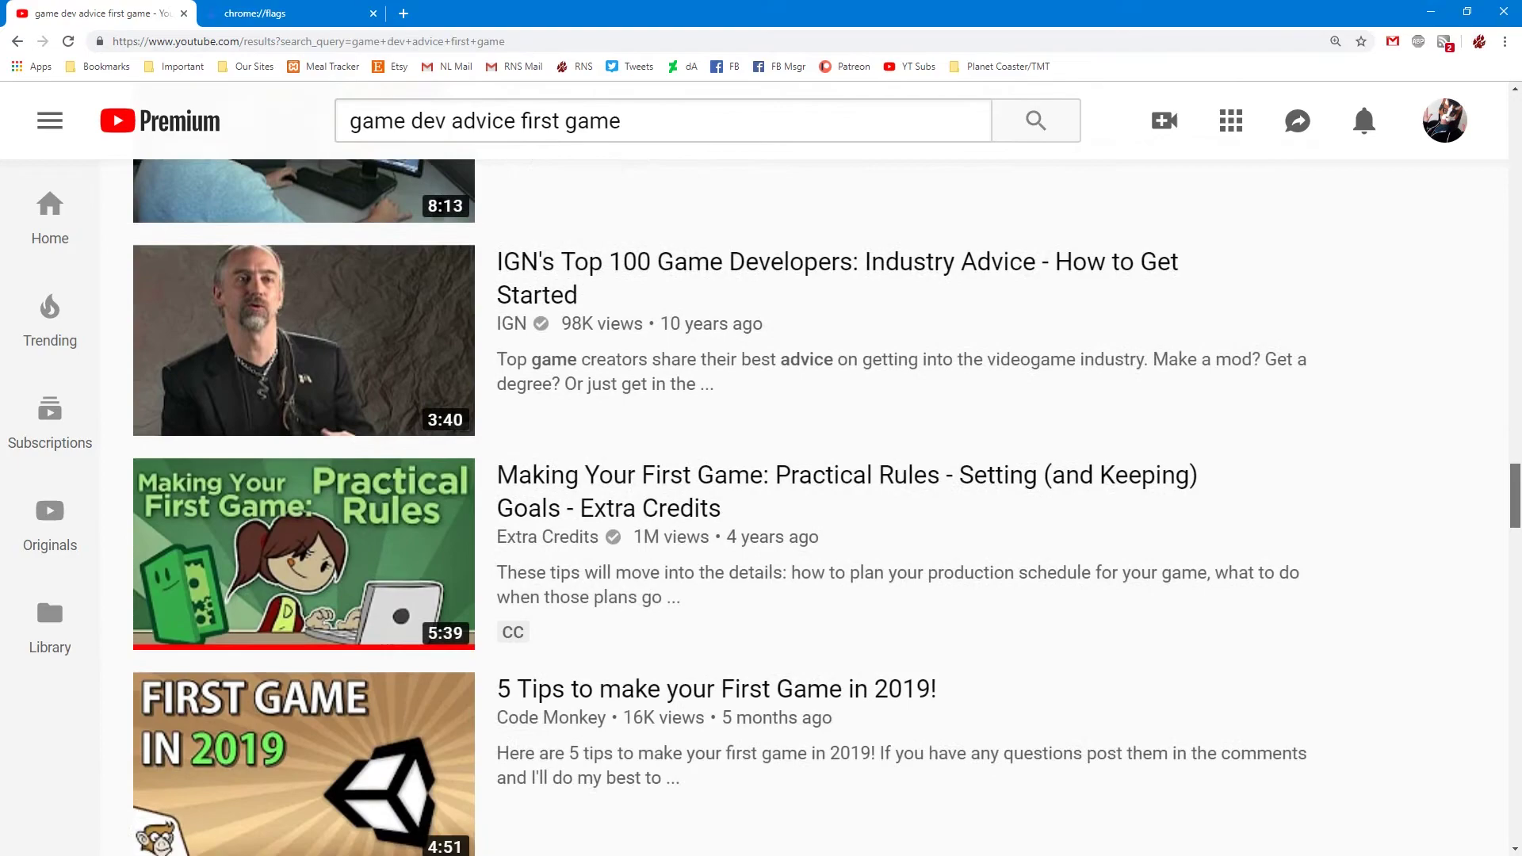
scroll(794, 508, down, 4)
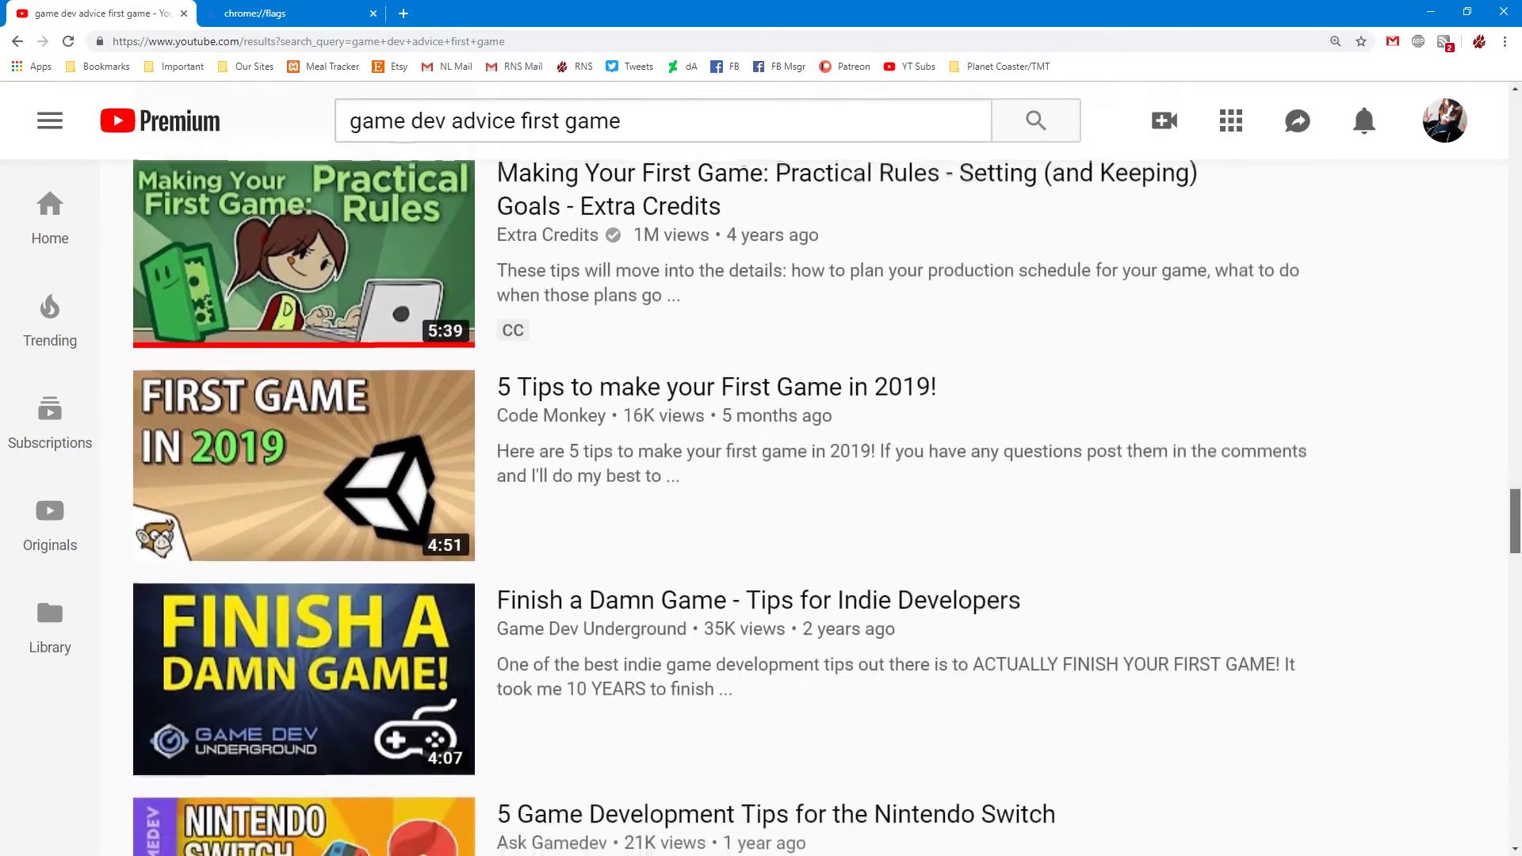
scroll(794, 507, down, 4)
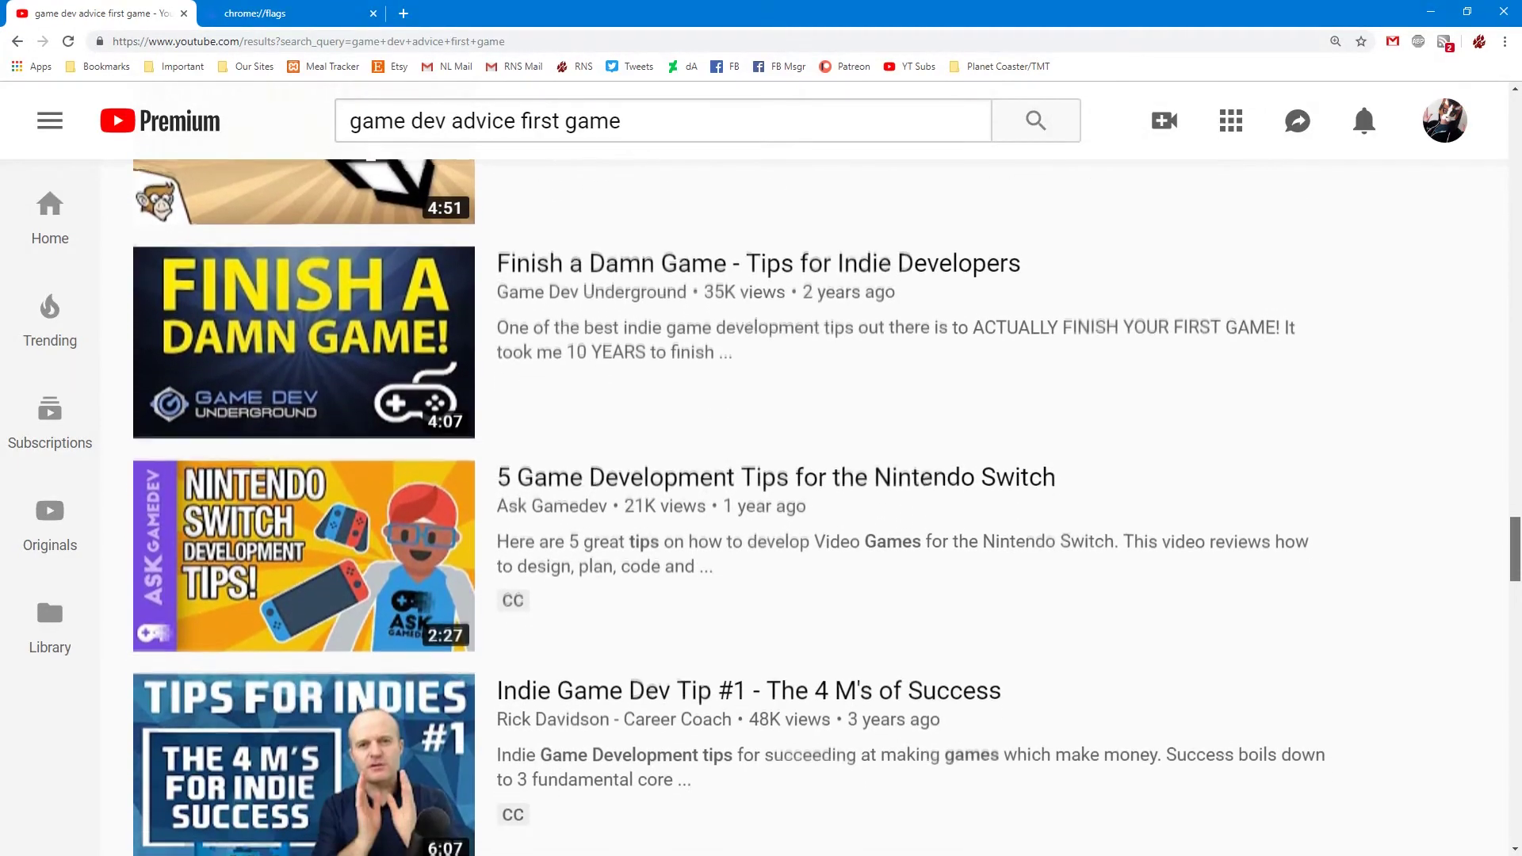
scroll(793, 507, down, 1)
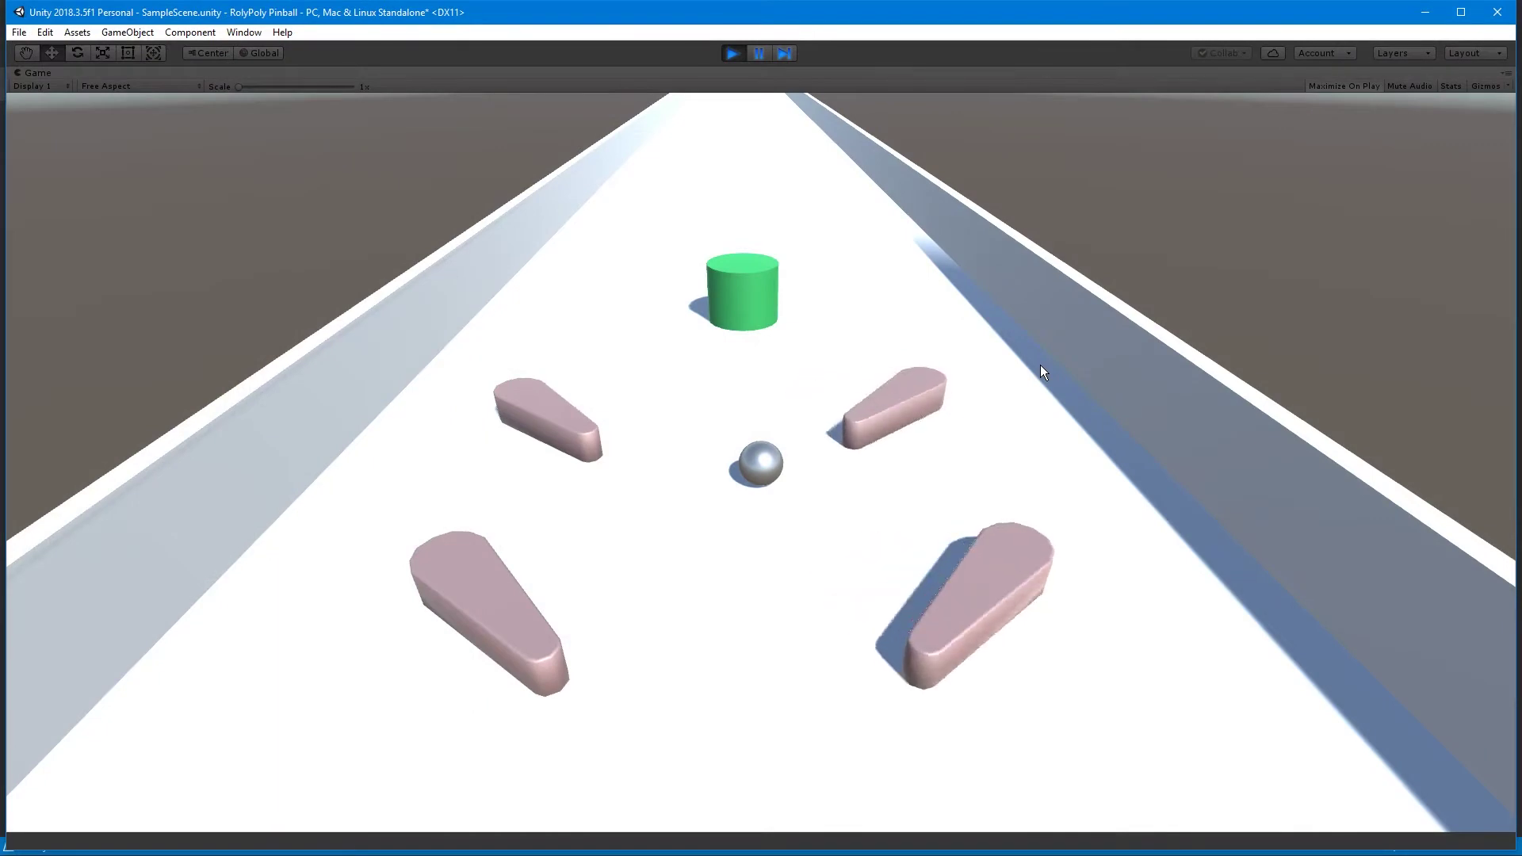
key(Right)
key(Right)
key(Right)
key(Right)
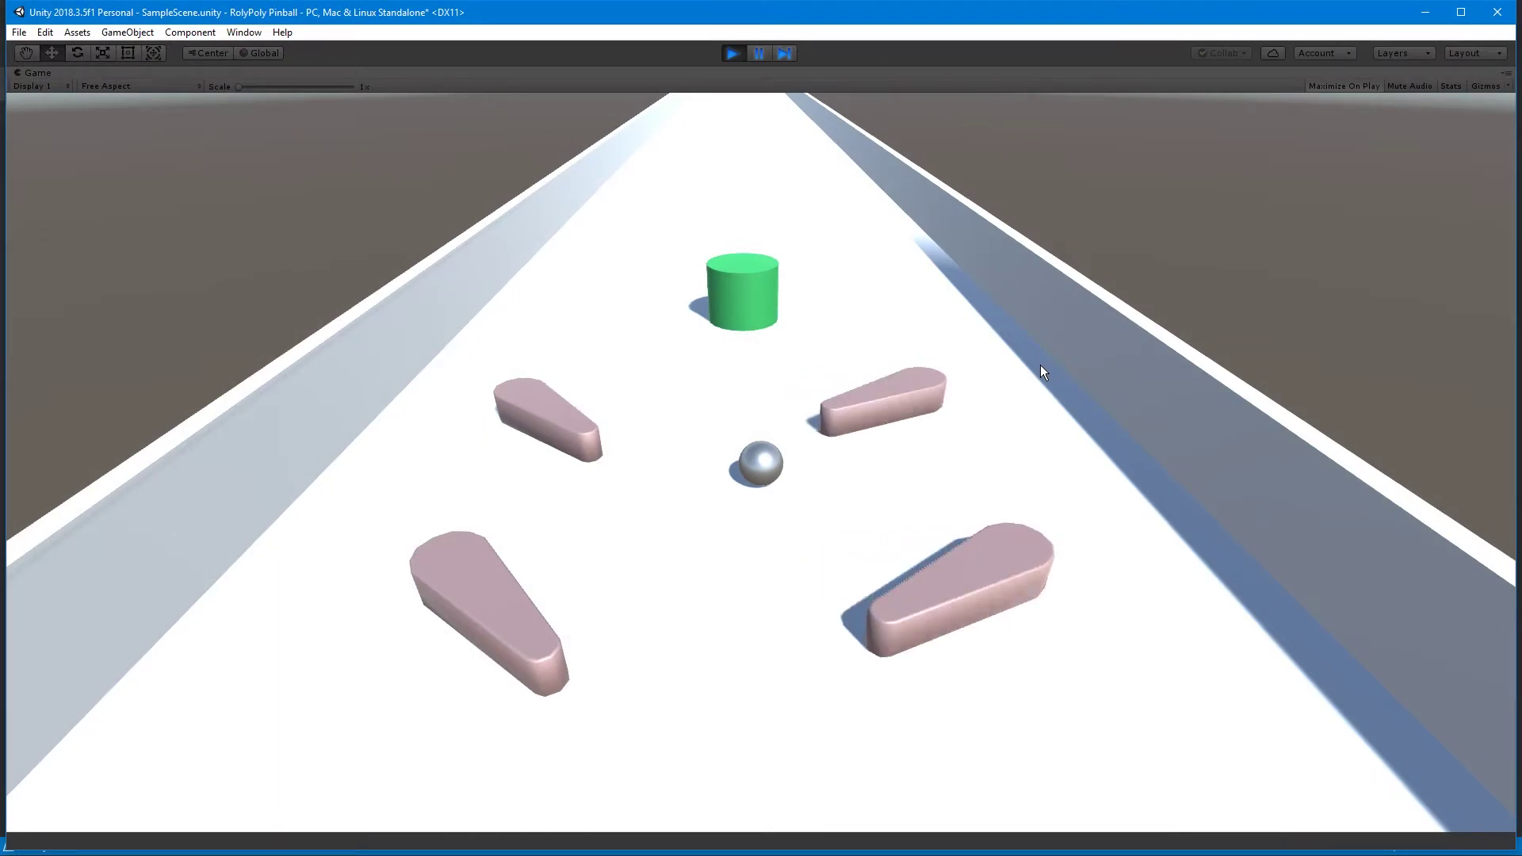
key(Right)
key(Right)
key(Left)
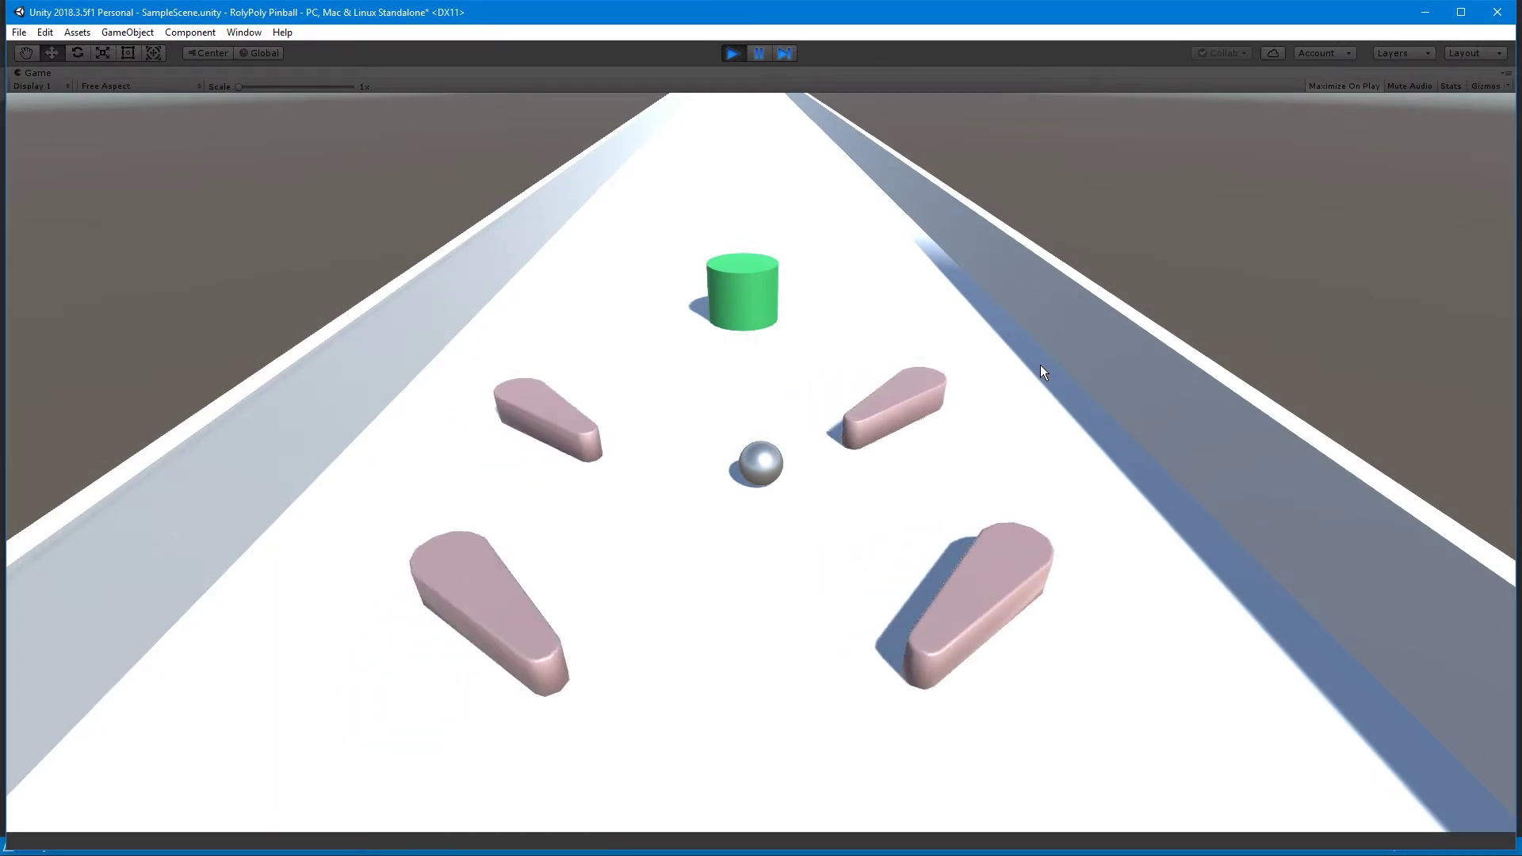
key(Left)
key(Left)
key(Left)
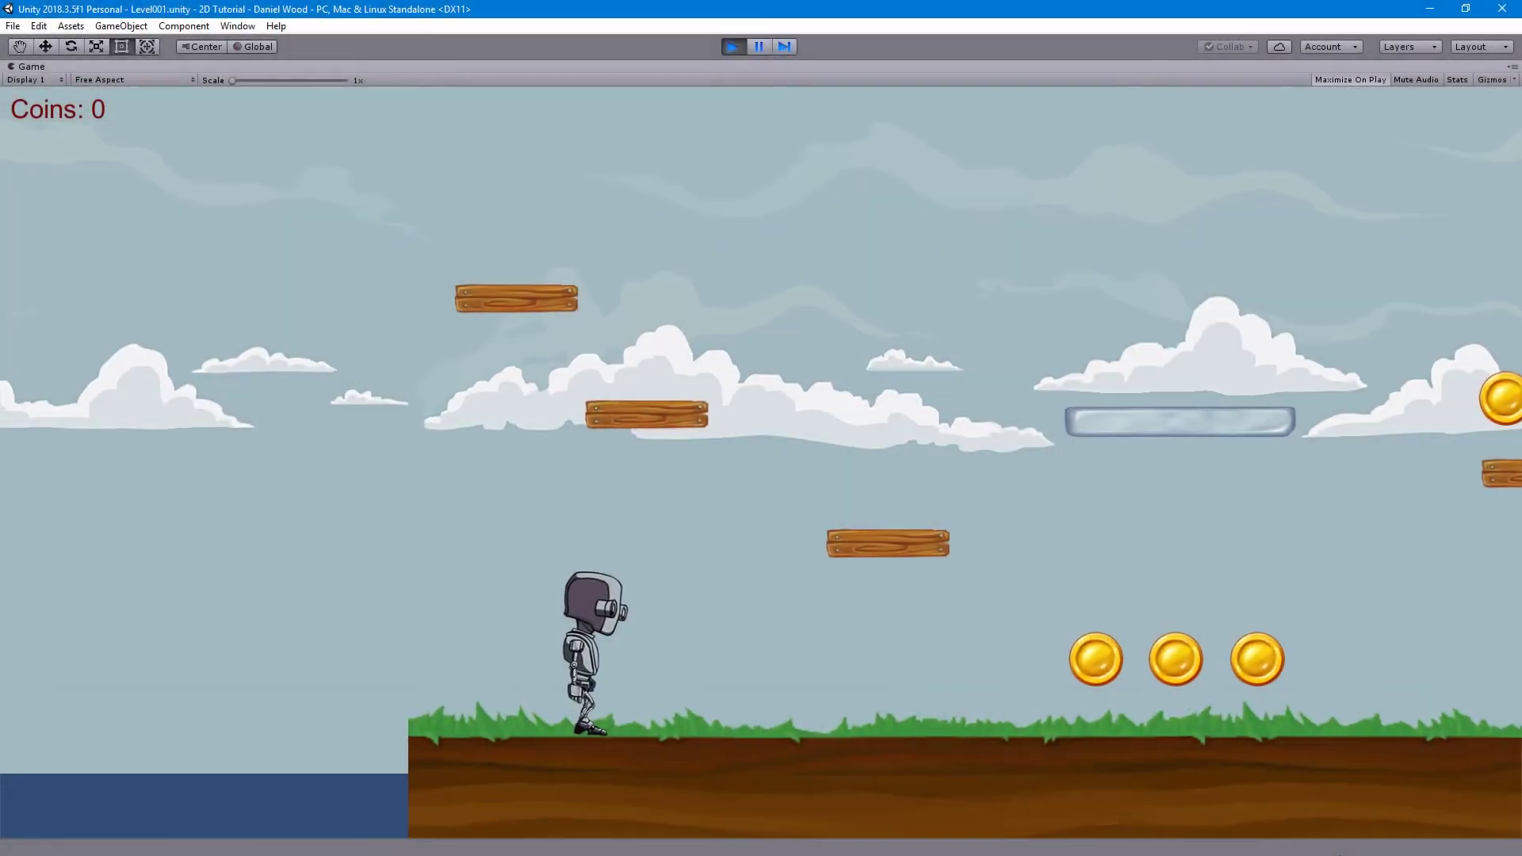
Run and jump the robot over the wooden platforms onto the glass platform, collecting three coins
key(Right)
key(Left)
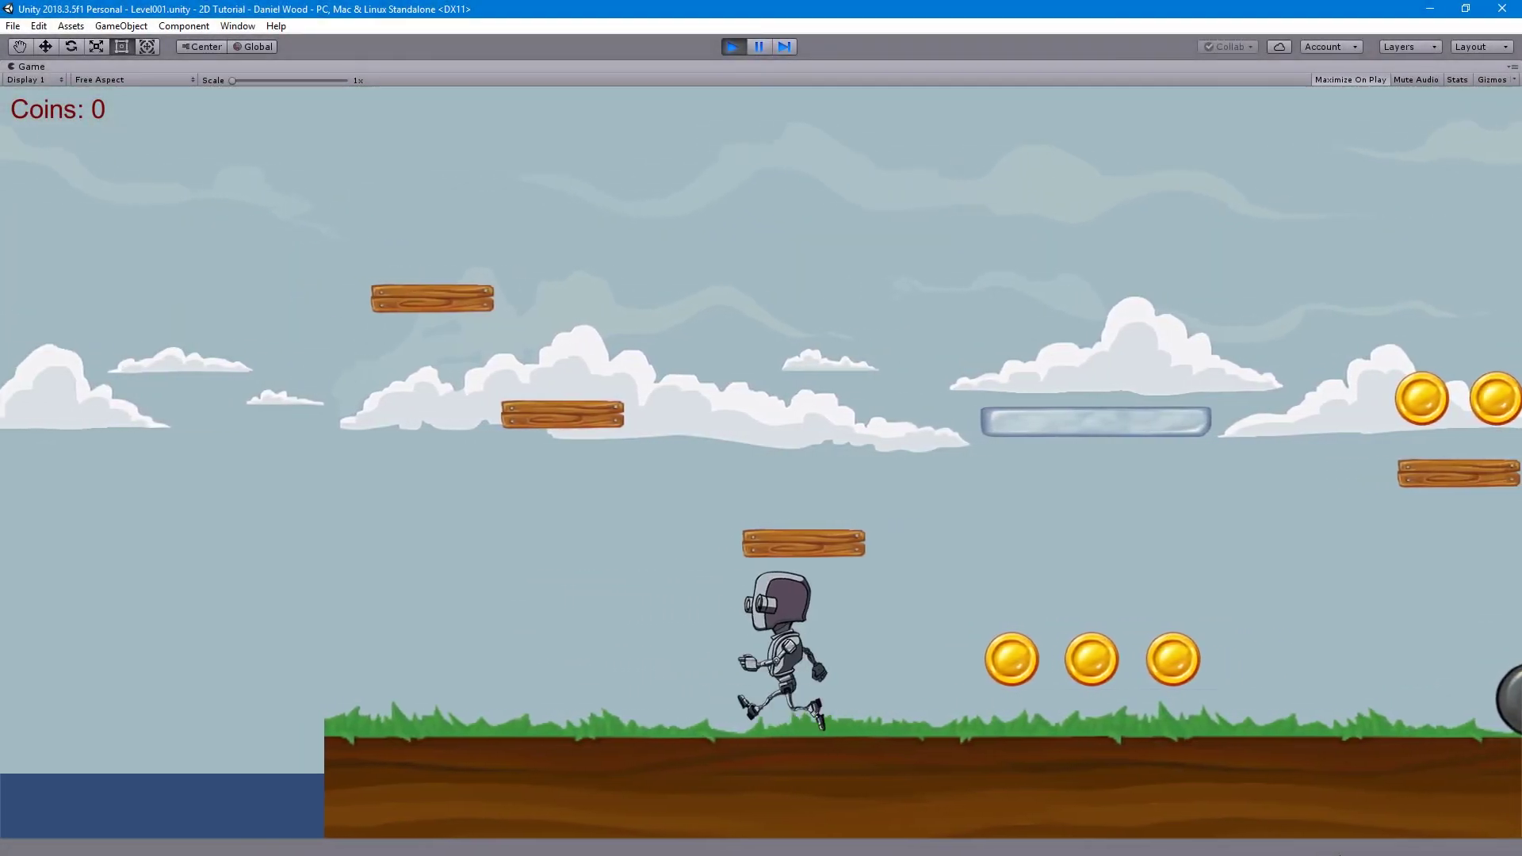
key(Right)
key(space)
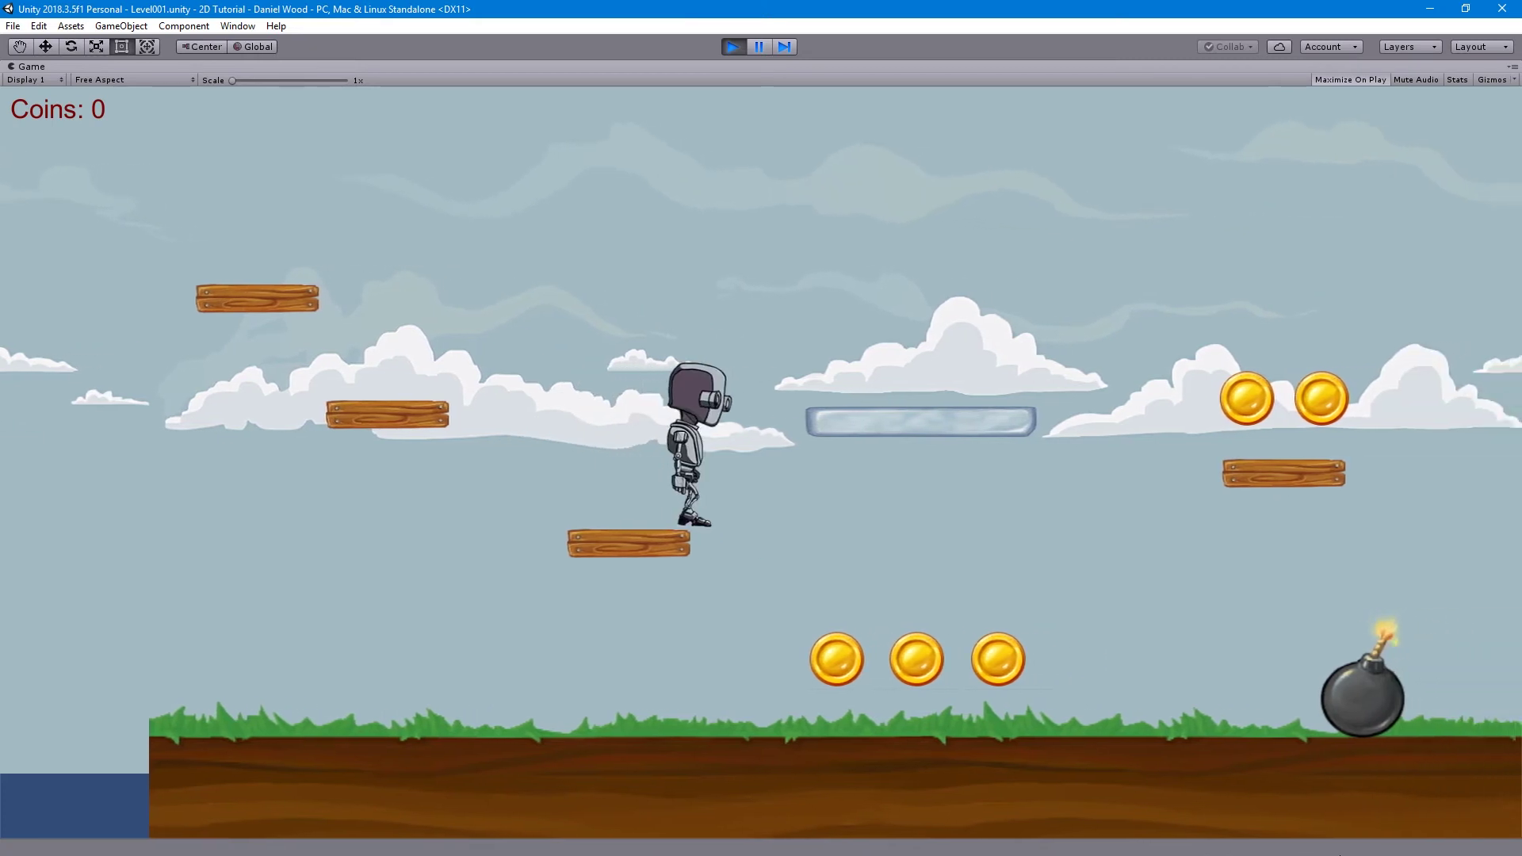
key(Left)
key(space)
key(Left)
key(Right)
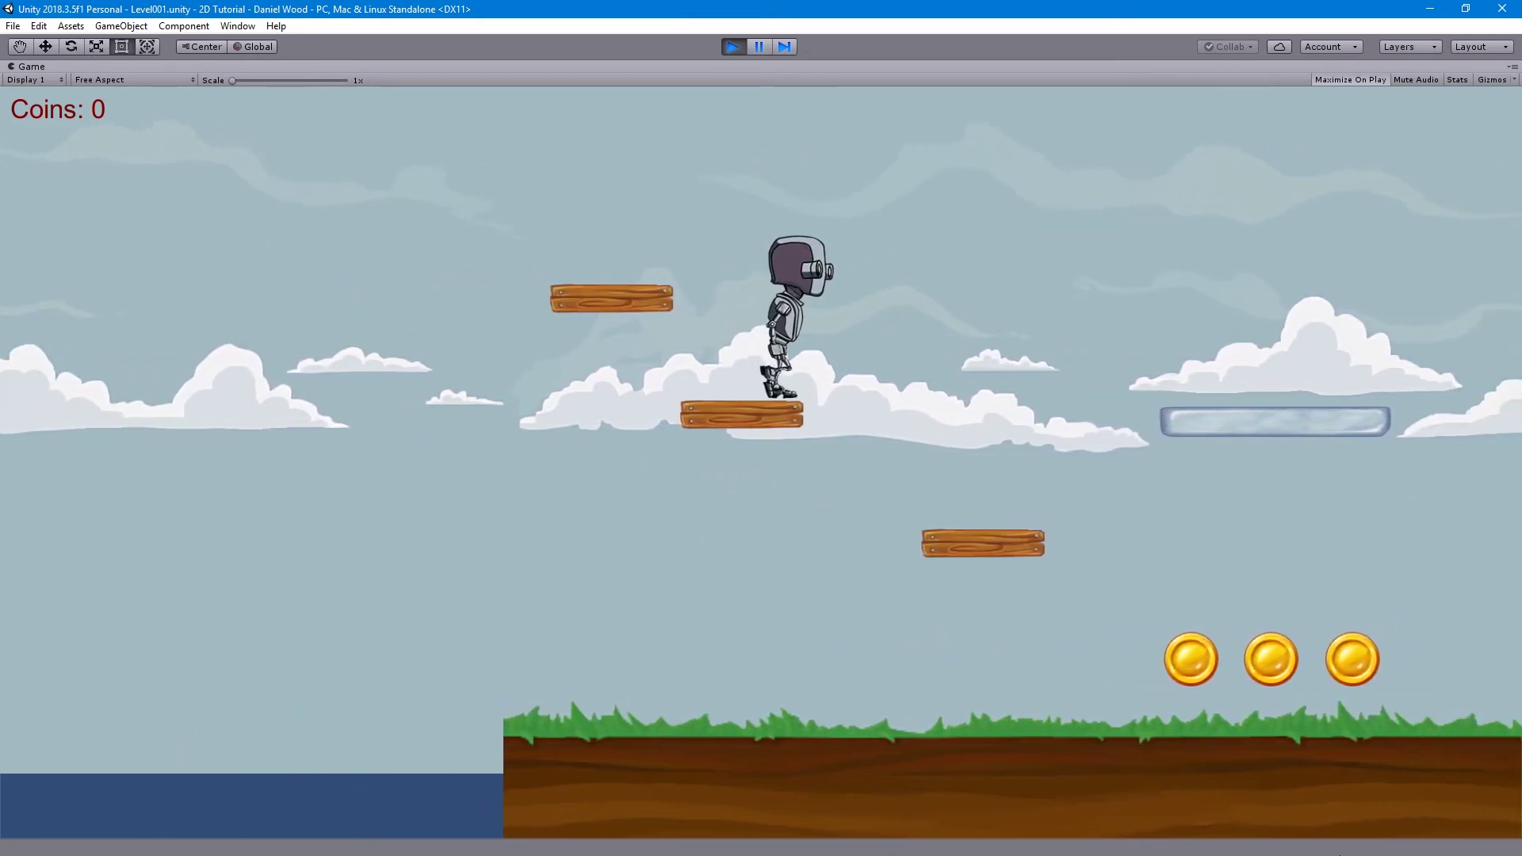
key(space)
key(Right)
key(Left)
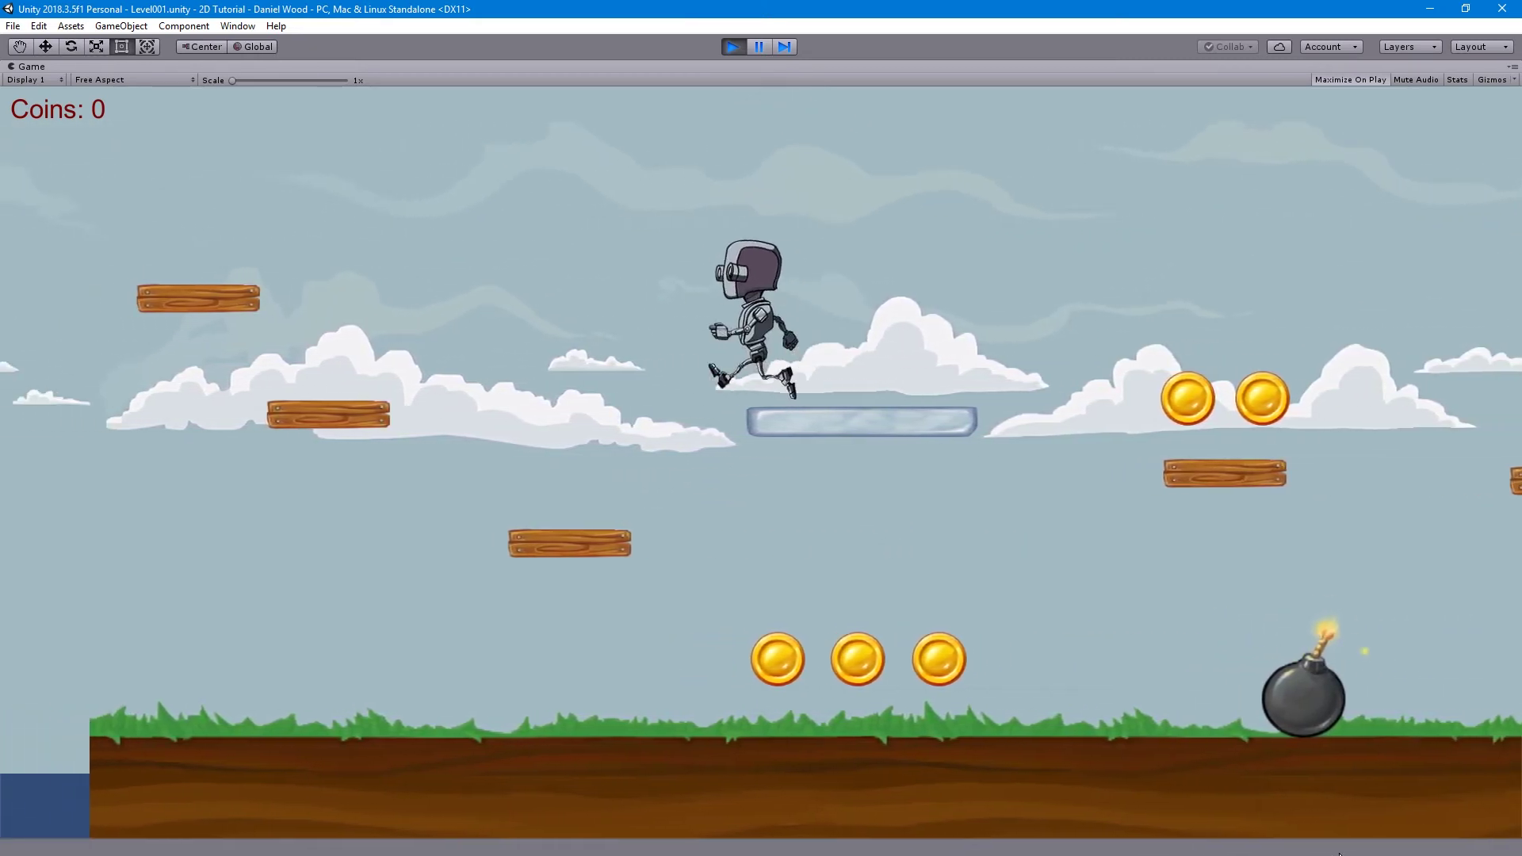
key(Right)
Jump the robot up and off the wooden platforms to grab the overhead coins
key(Left)
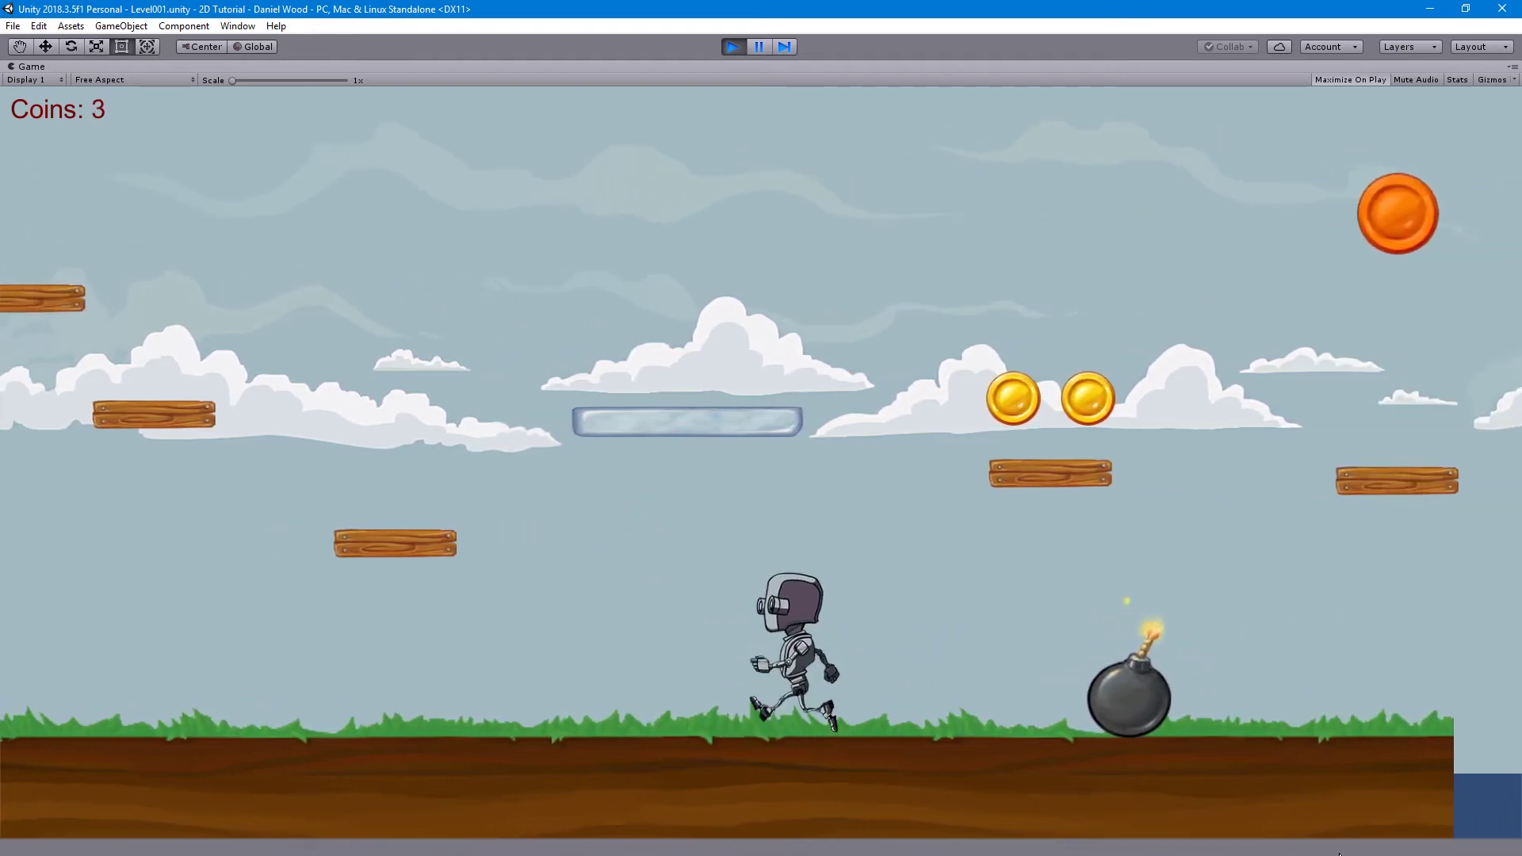
key(space)
key(Right)
key(space)
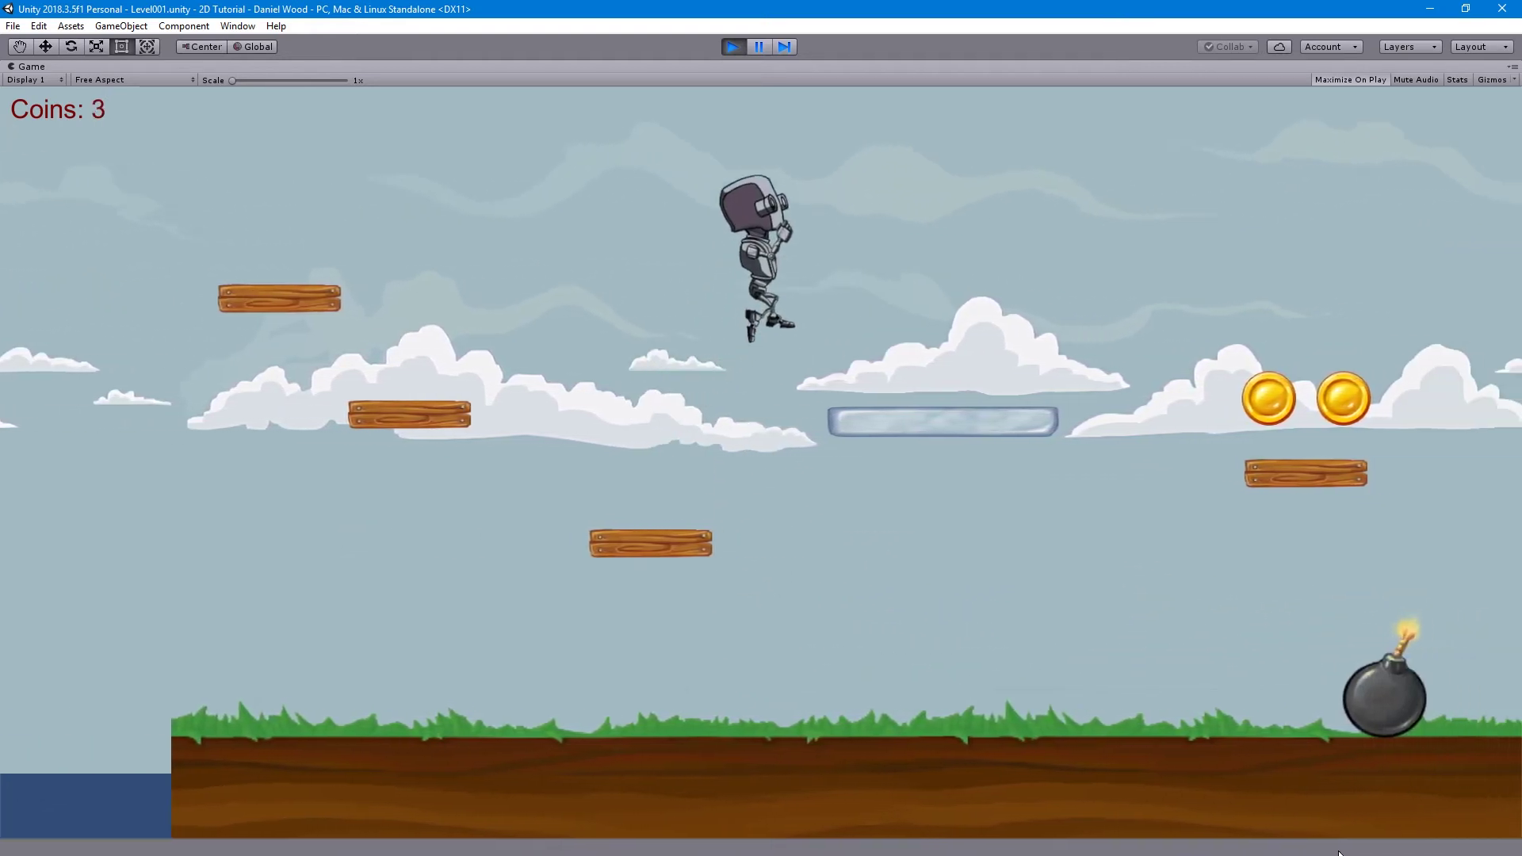
key(space)
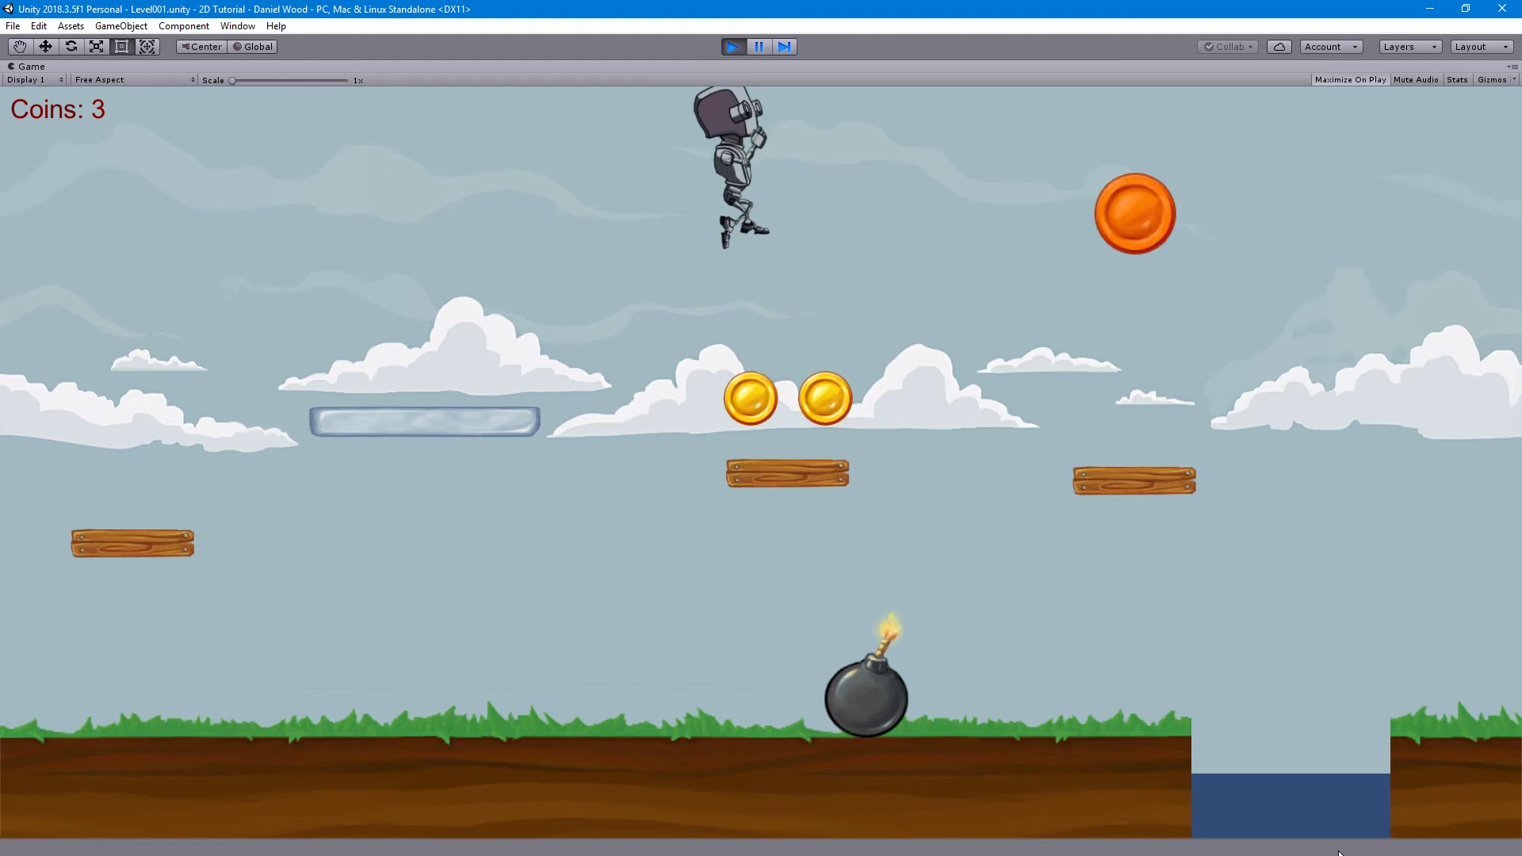
key(space)
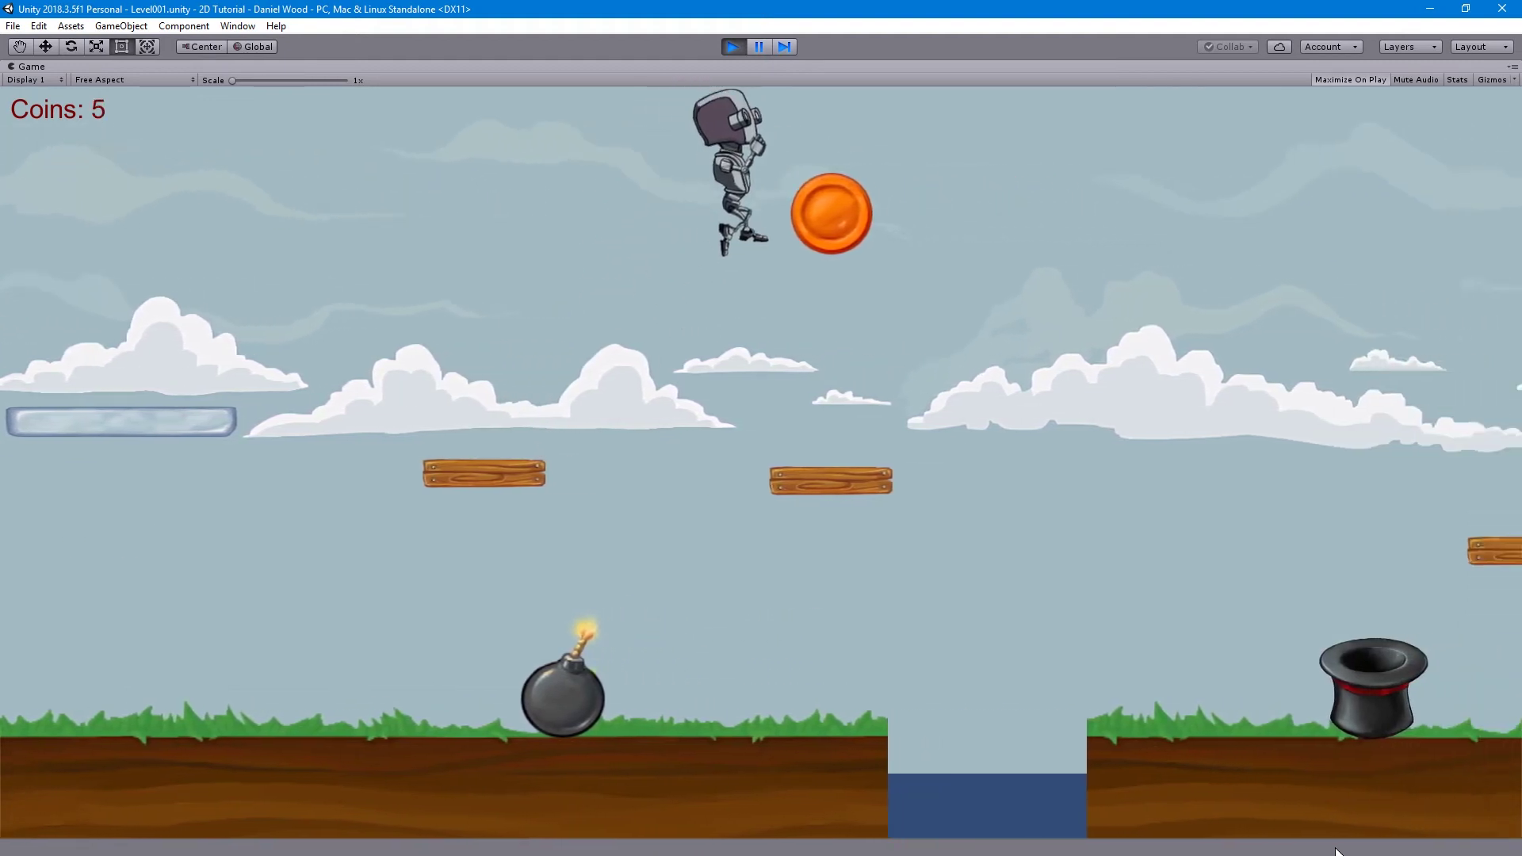
key(space)
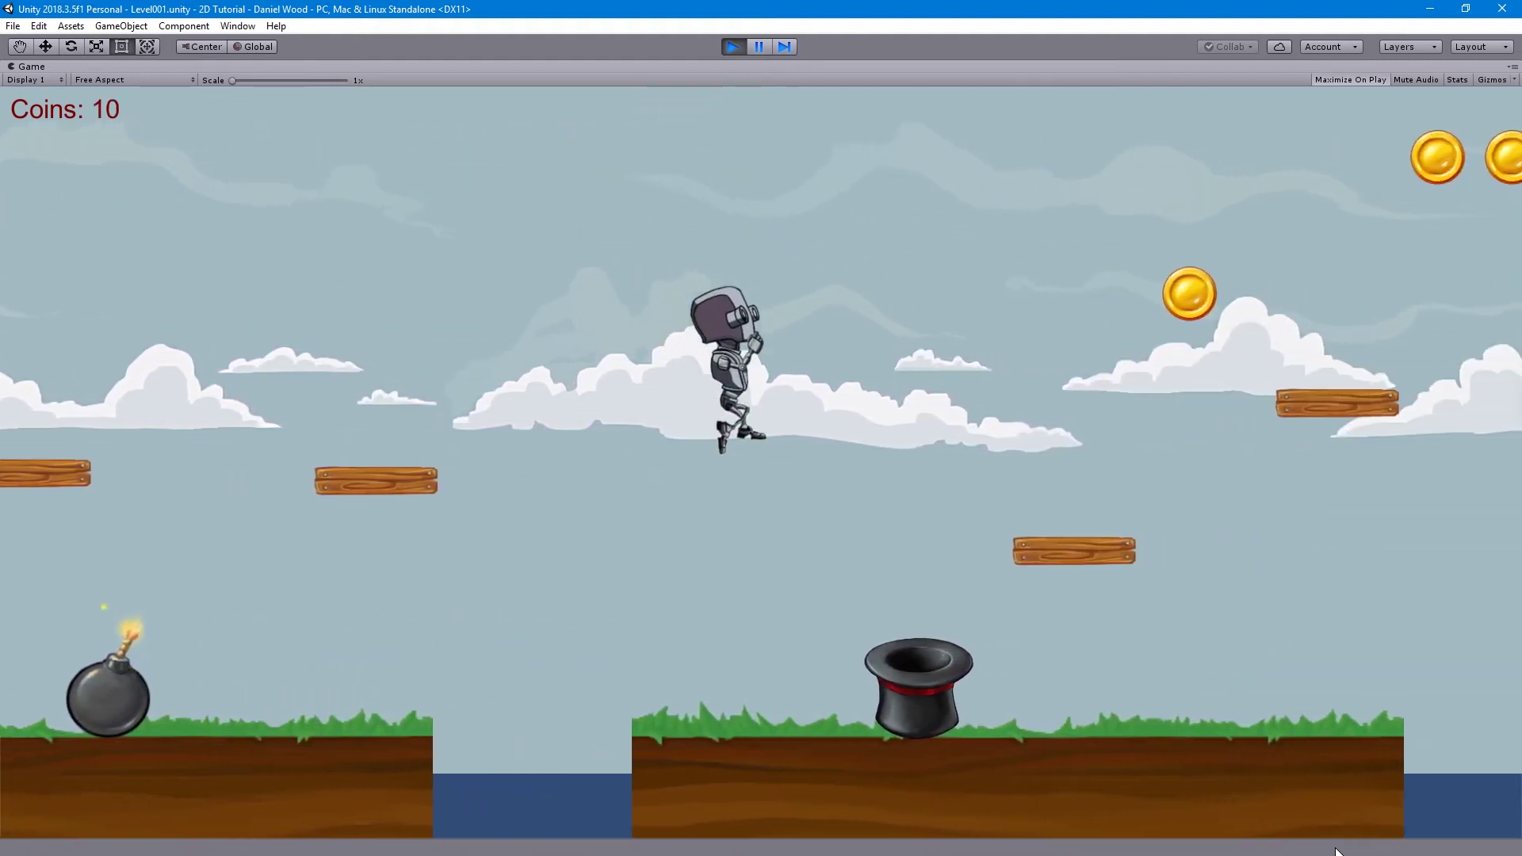
key(space)
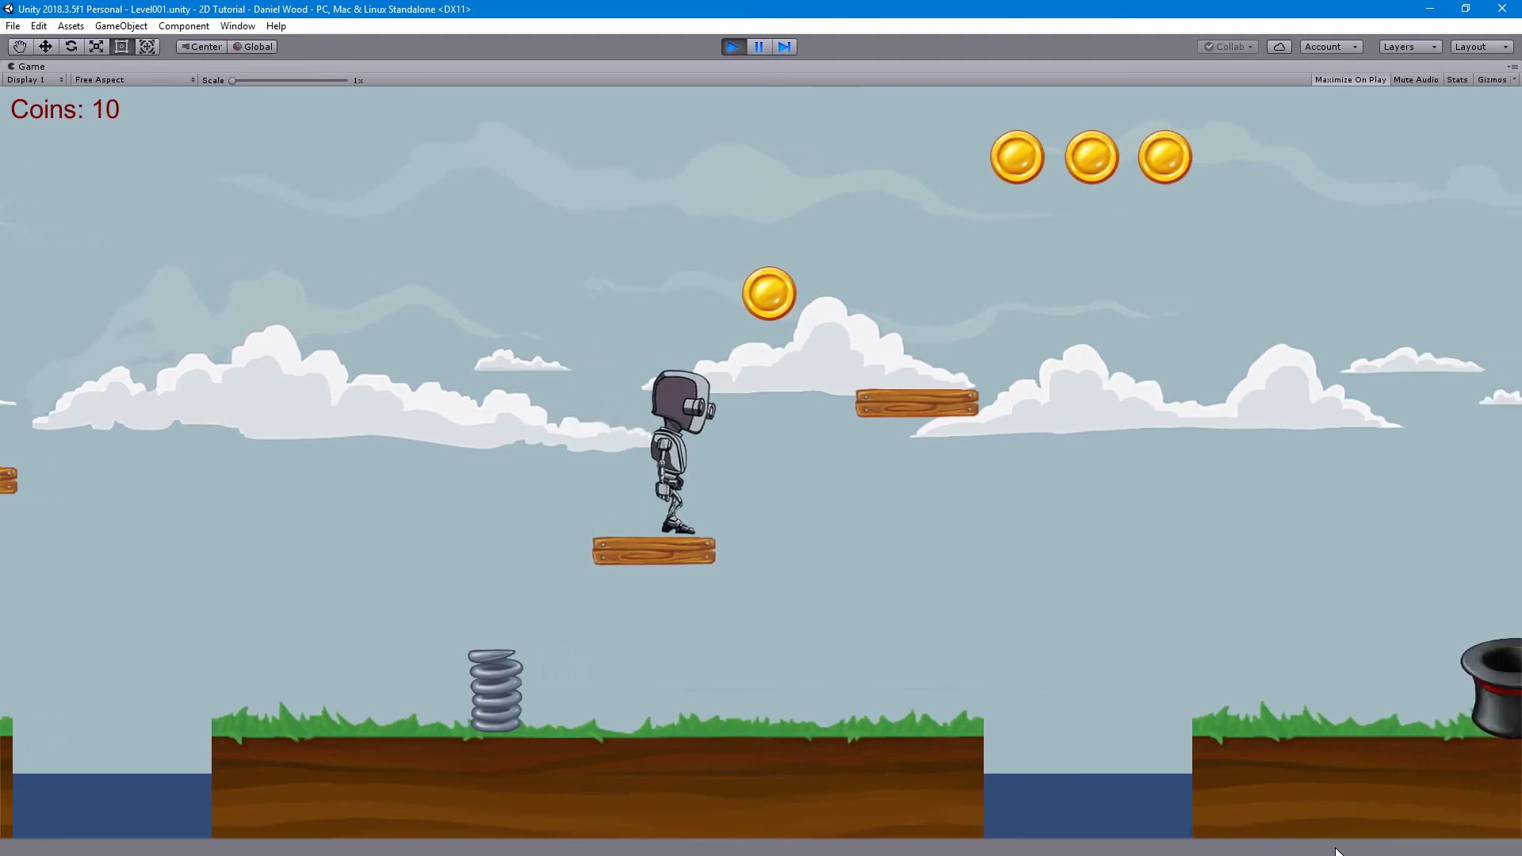
key(space)
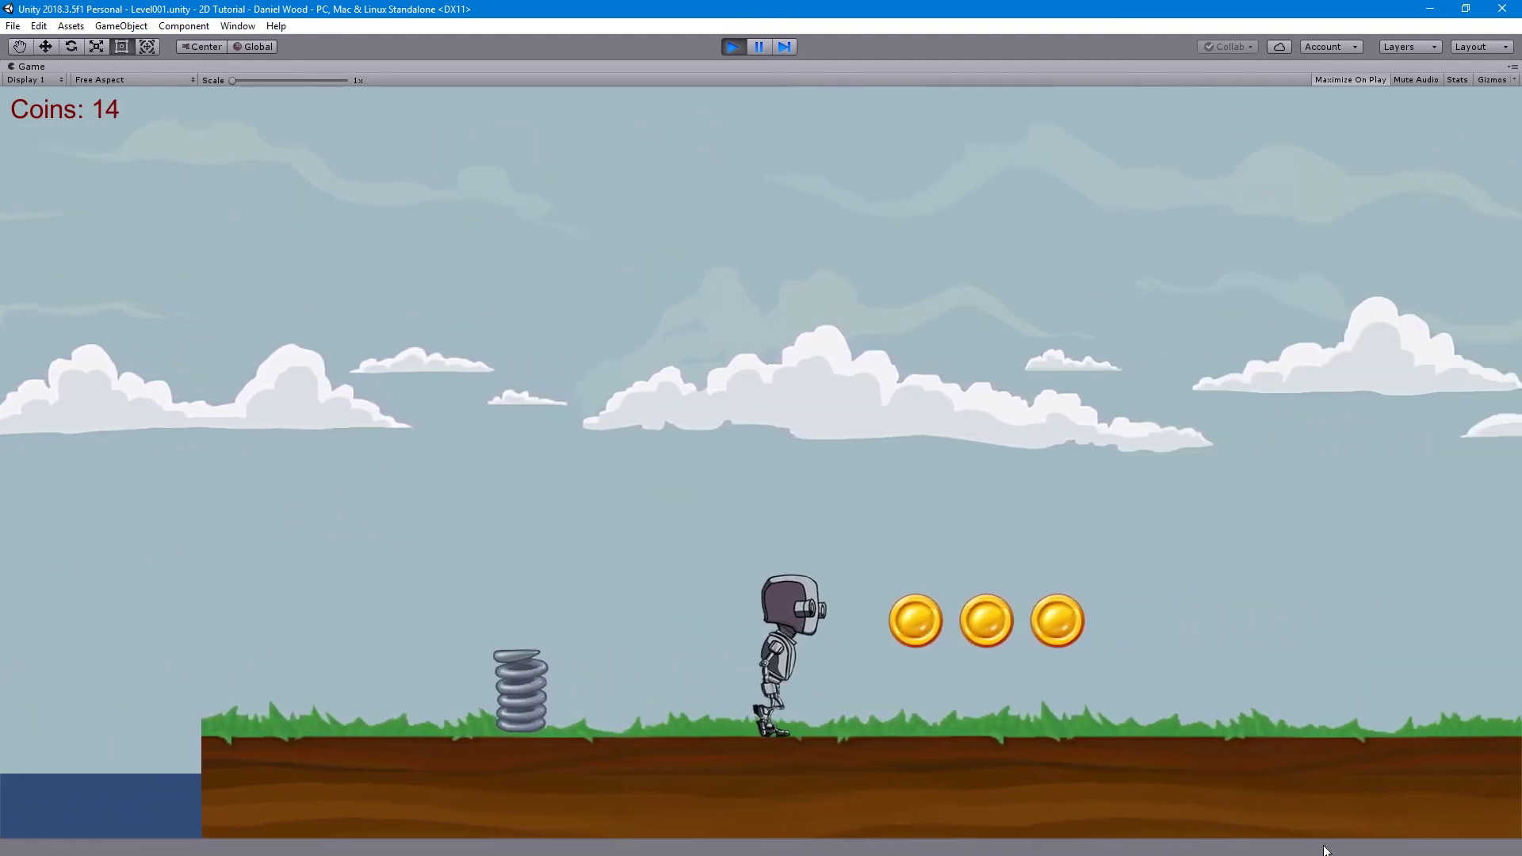
Run the robot left over the pit, along the upper plank, and over the water gap, reaching 17 coins
key(Left)
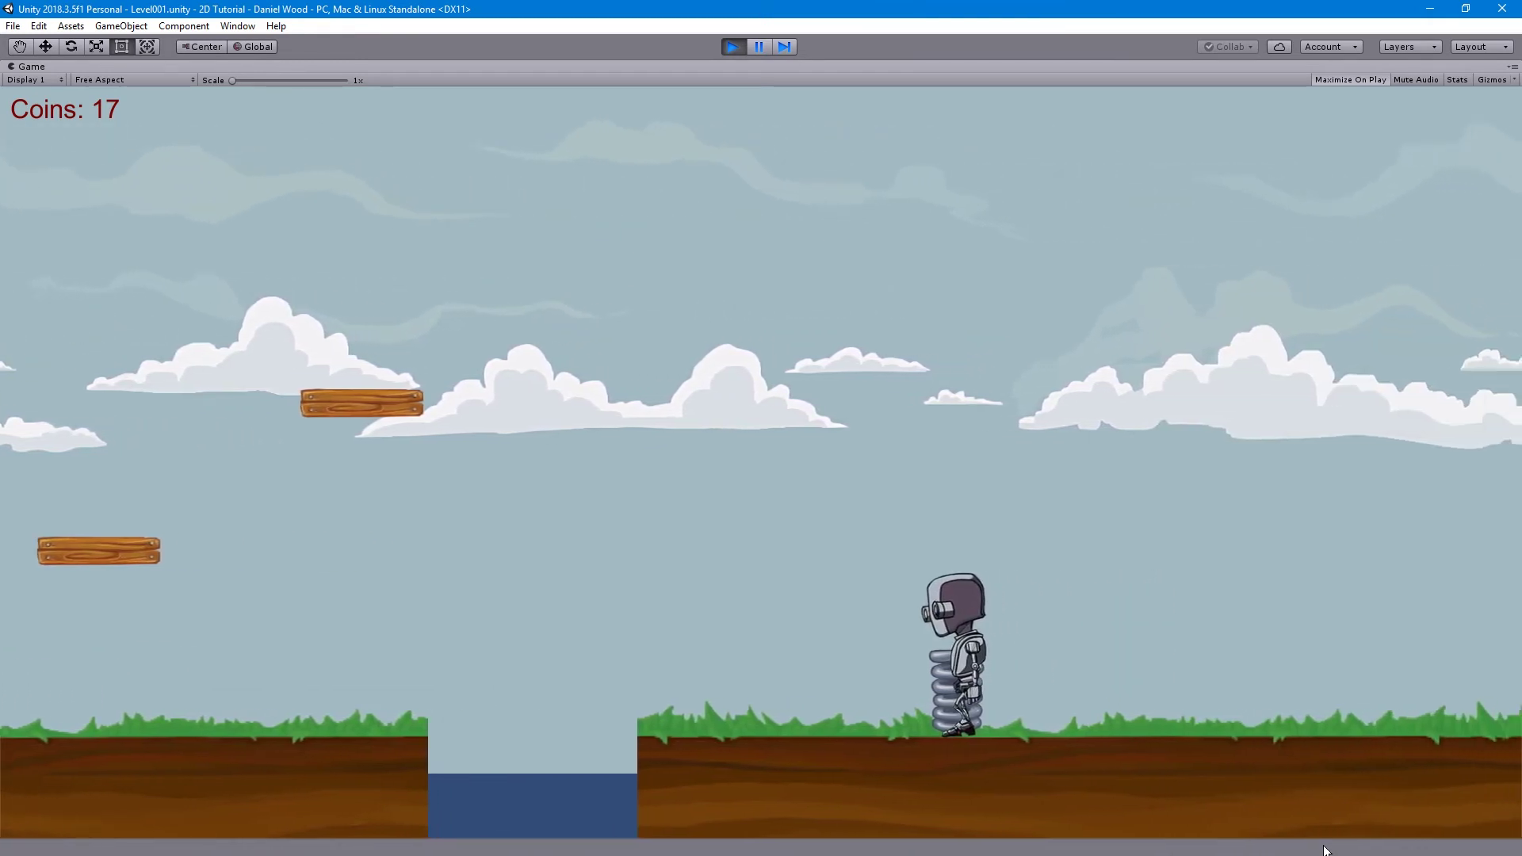
key(Left)
key(space)
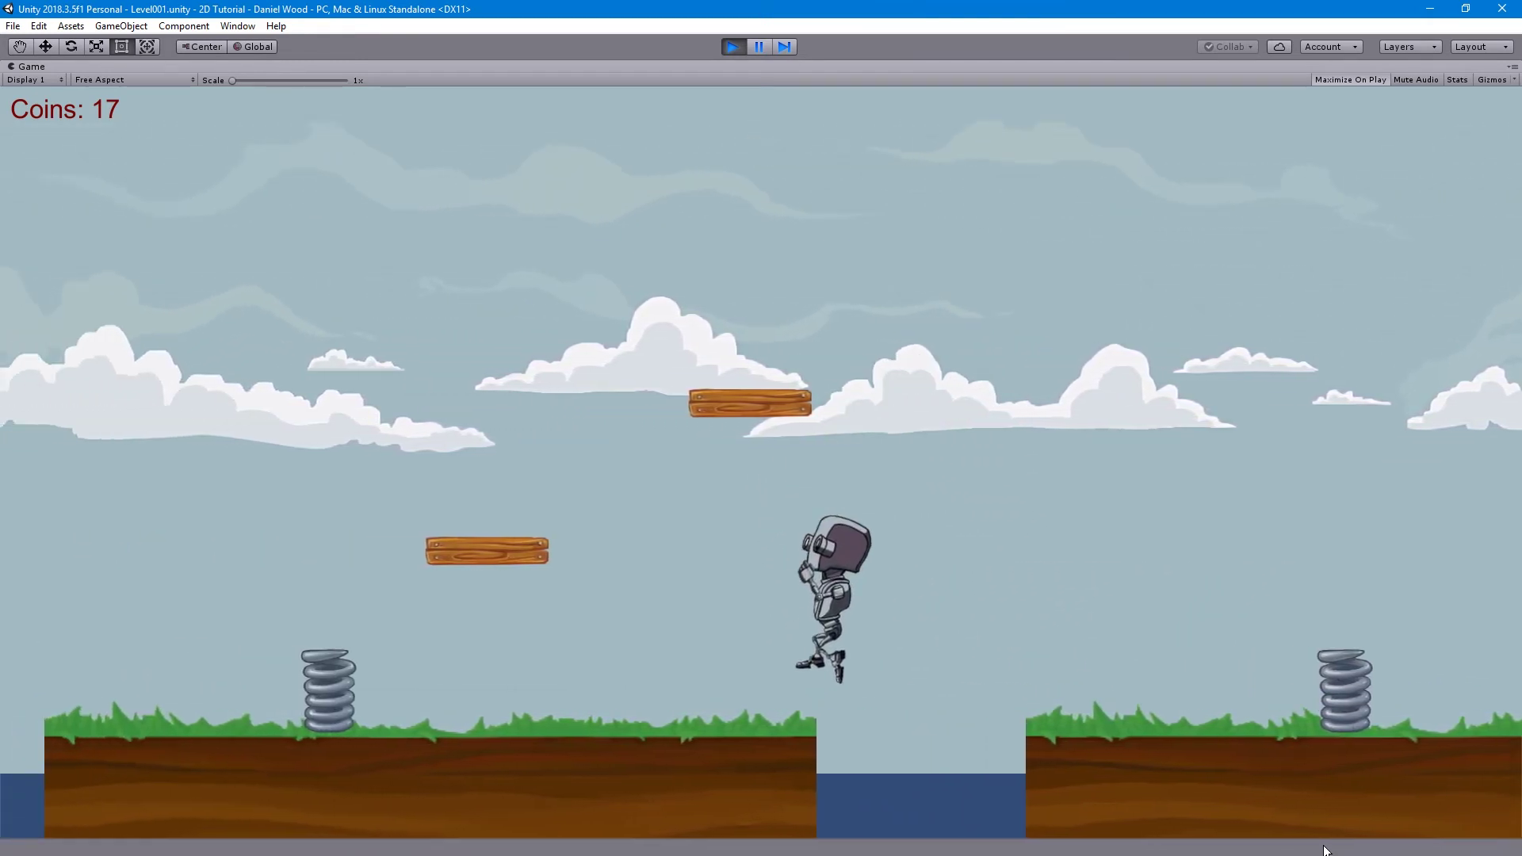
key(Left)
key(space)
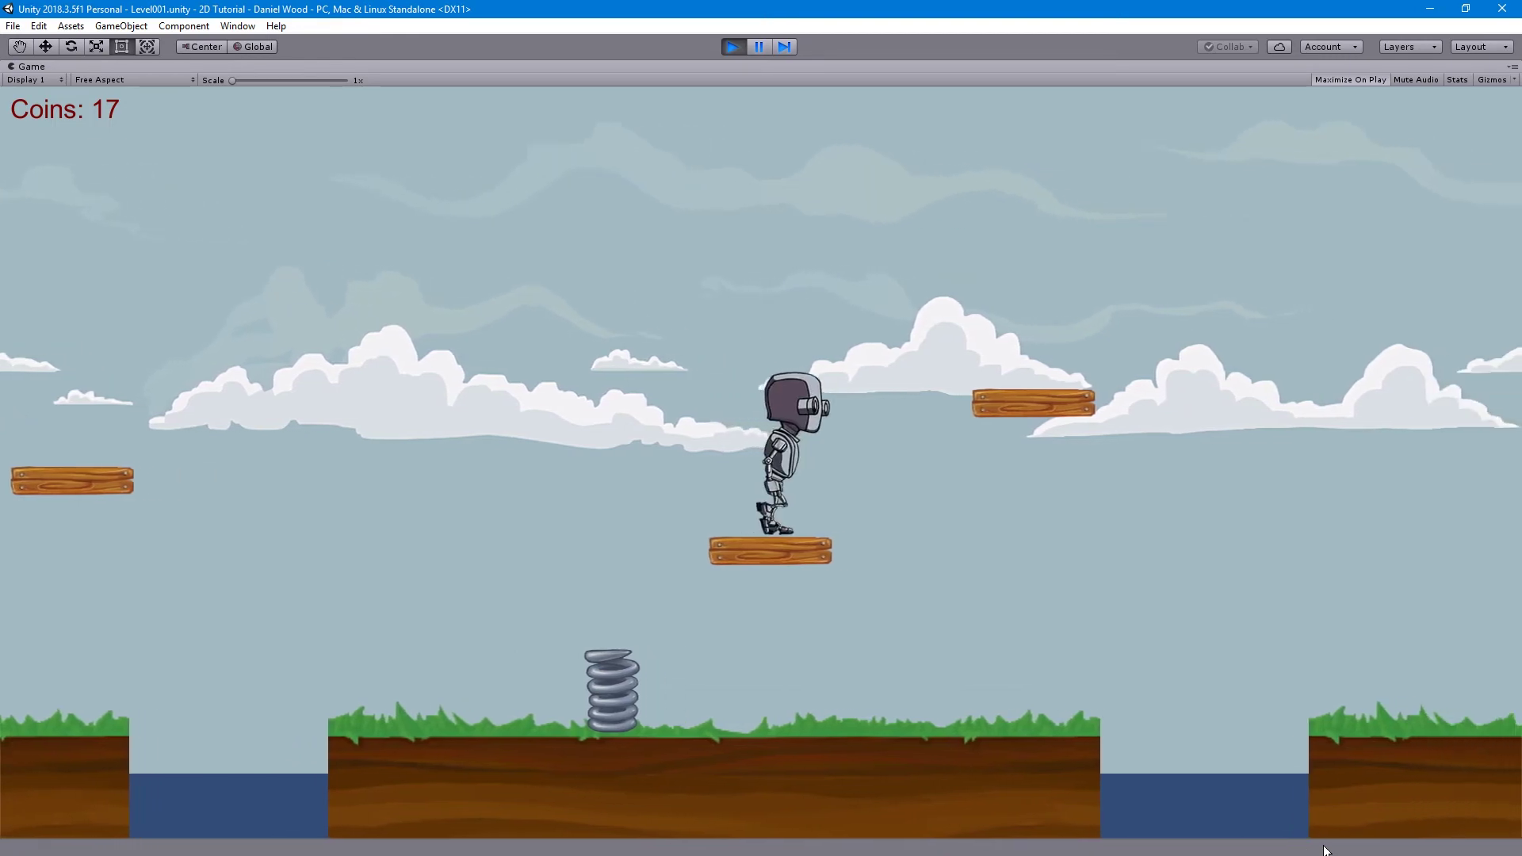
key(space)
key(Right)
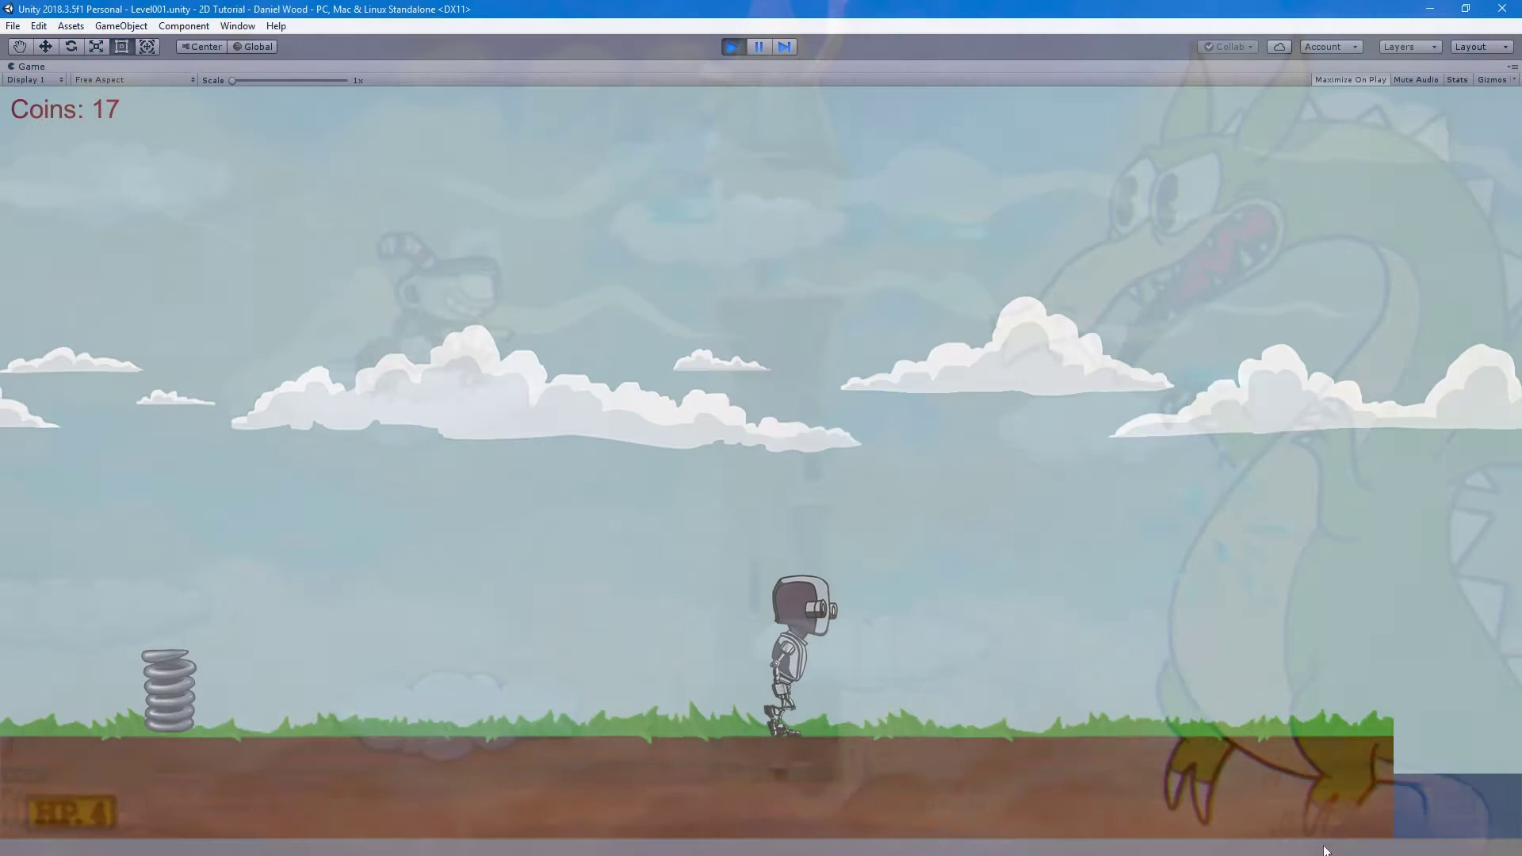
key(Right)
key(Left)
key(Left)
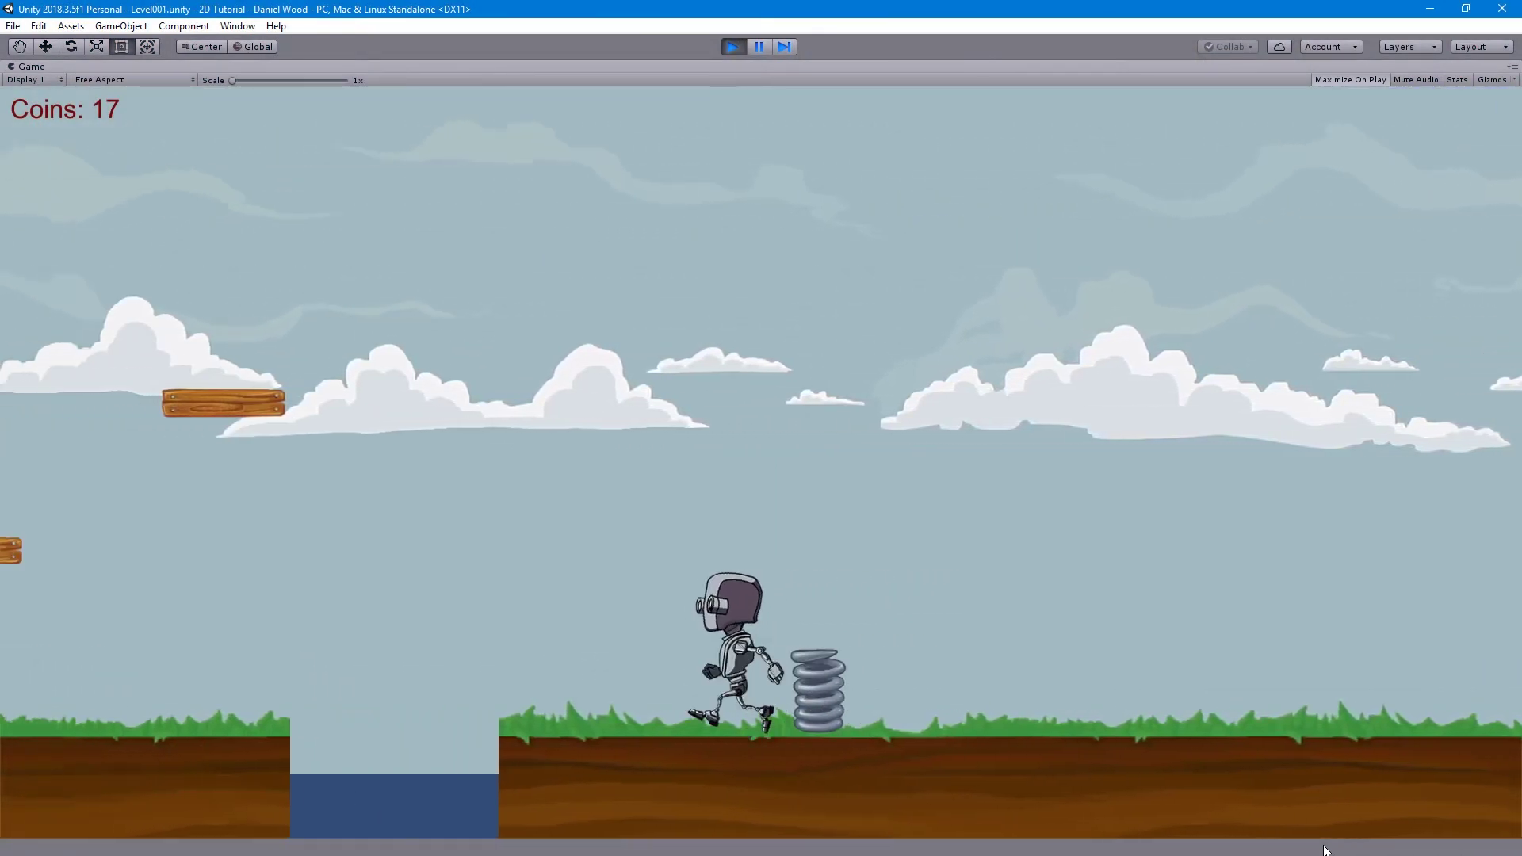
key(space)
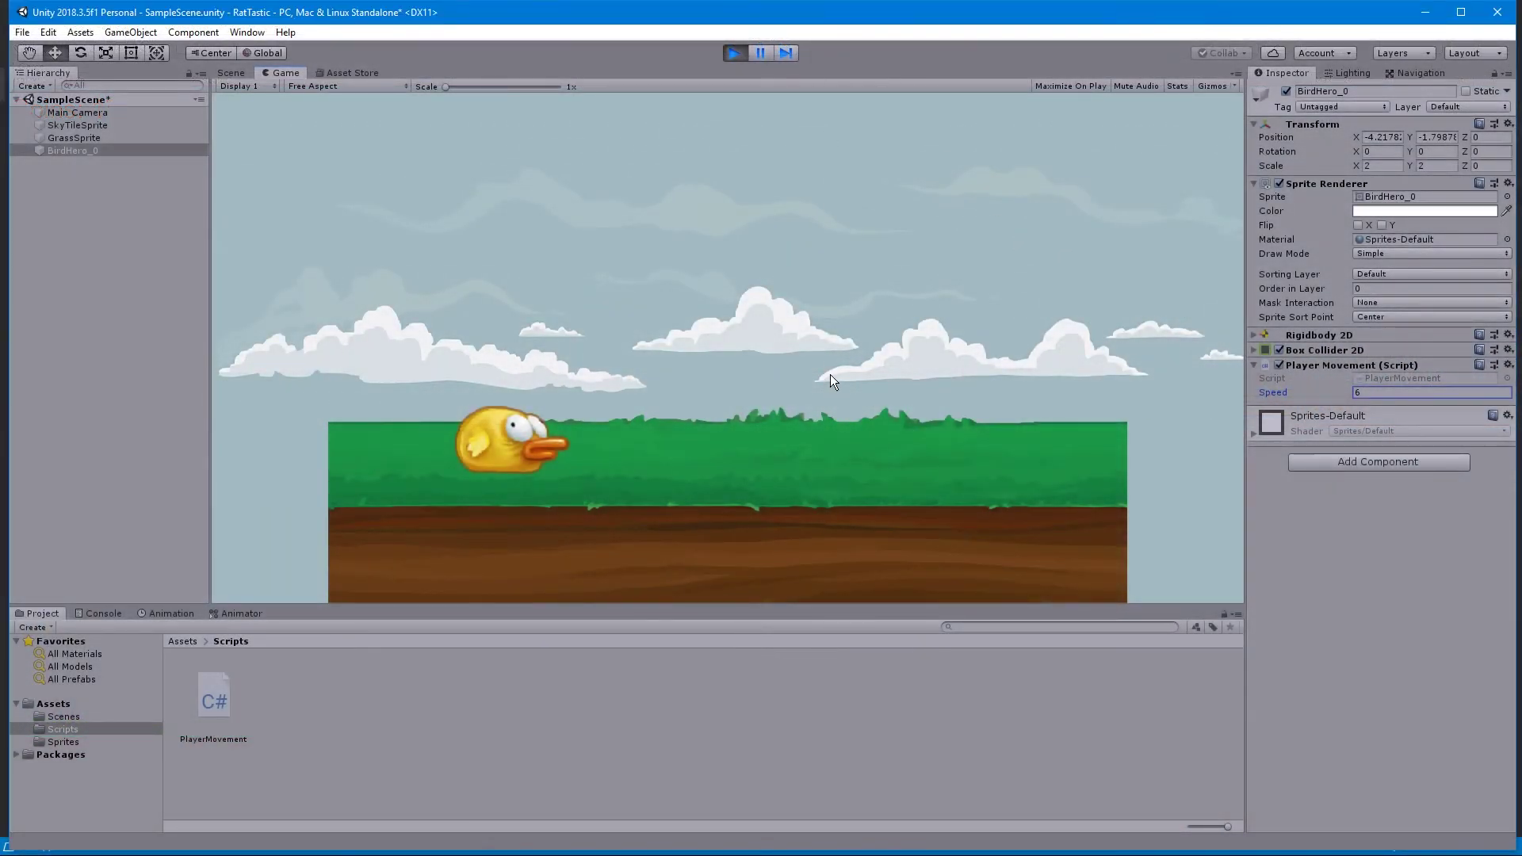
Move the bird back and forth along the grass with the arrow keys until it tips past the left end
key(Right)
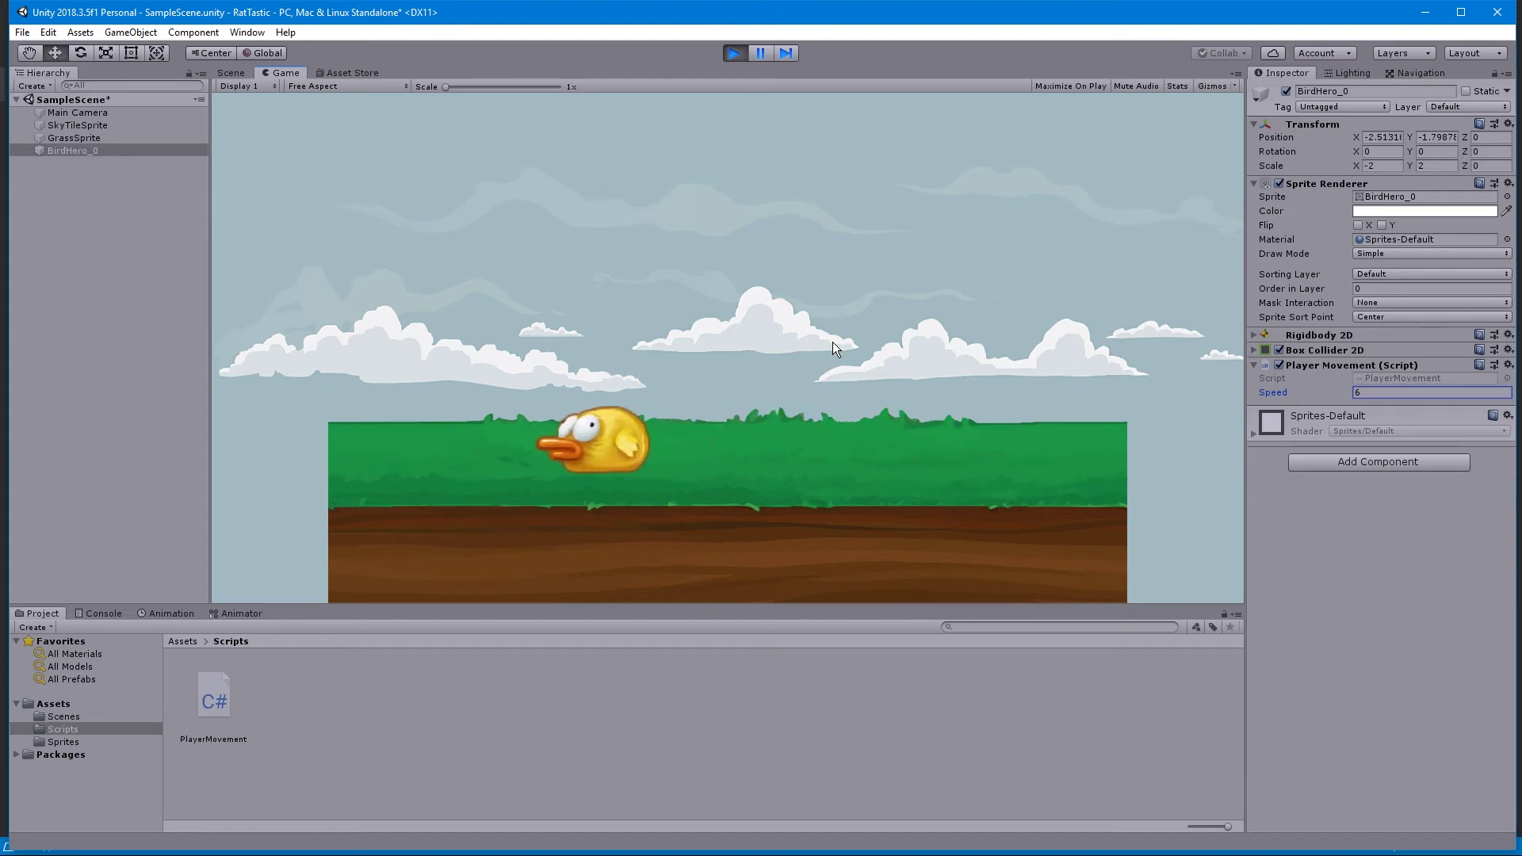
key(Right)
key(Right)
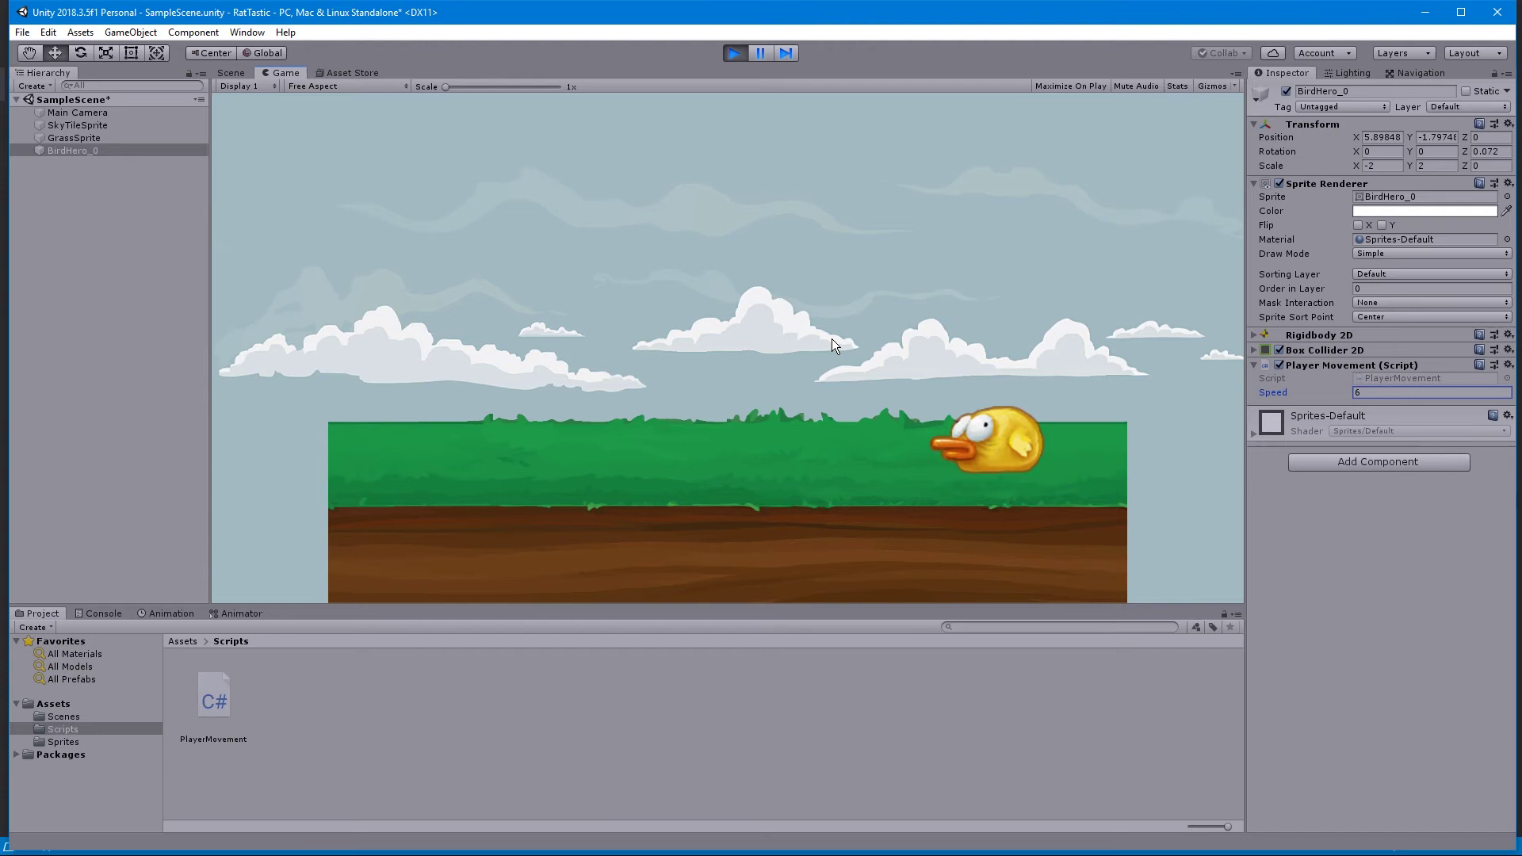
key(Left)
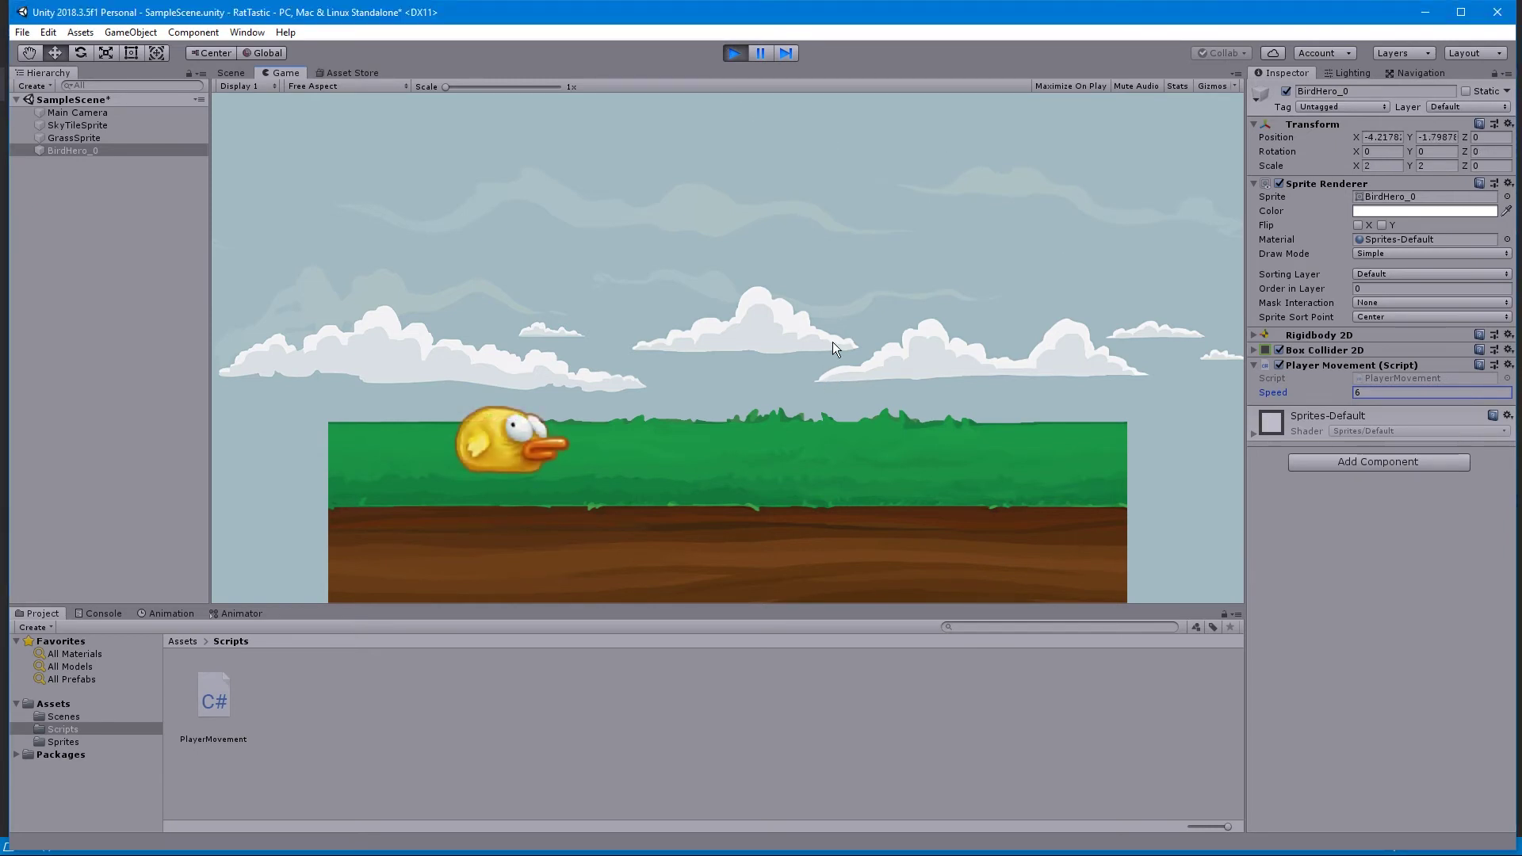
key(Right)
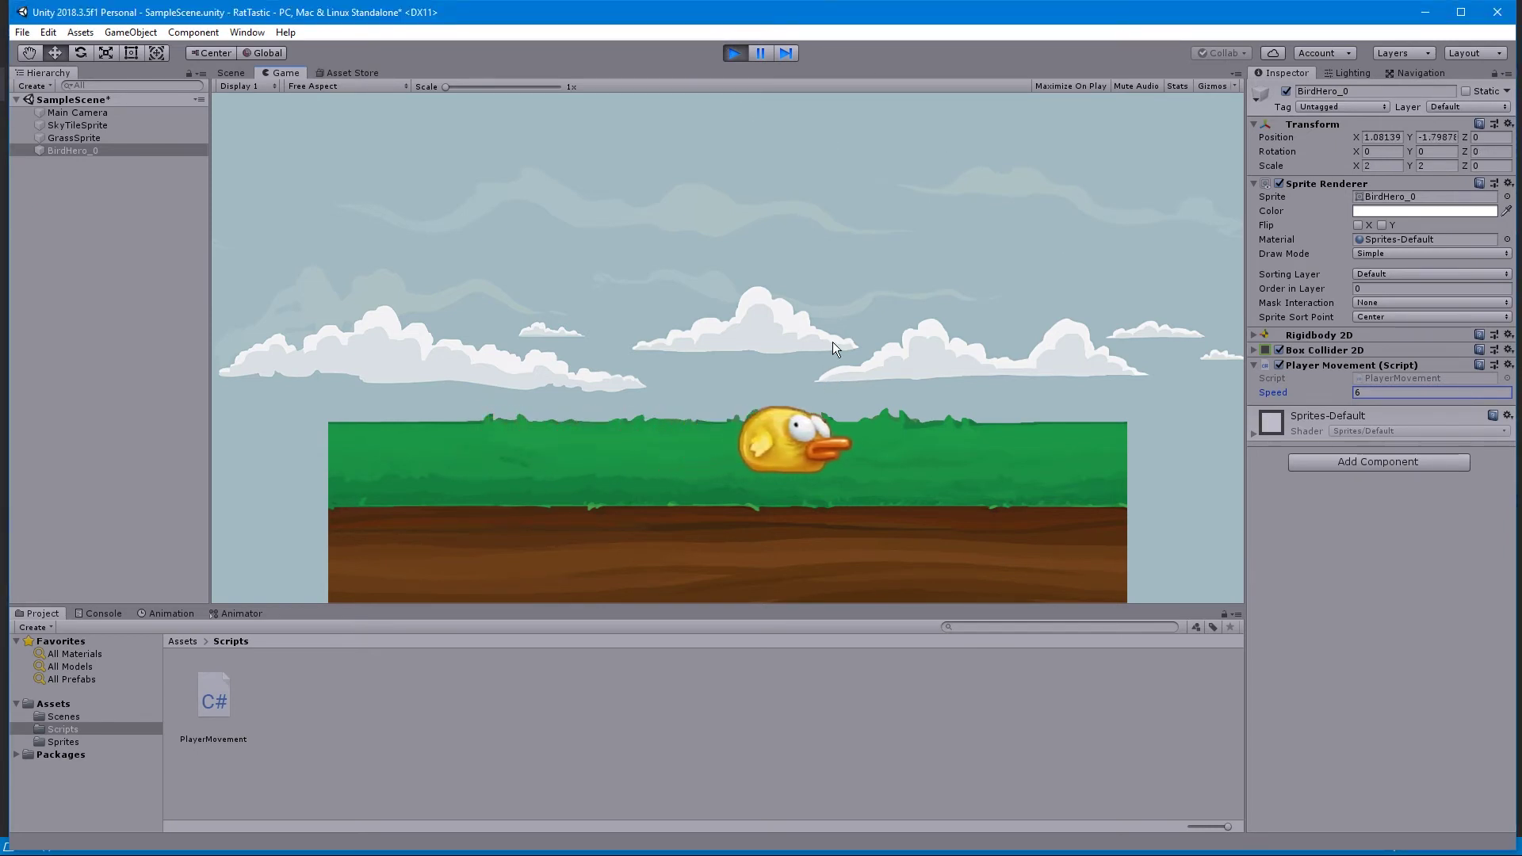
key(Left)
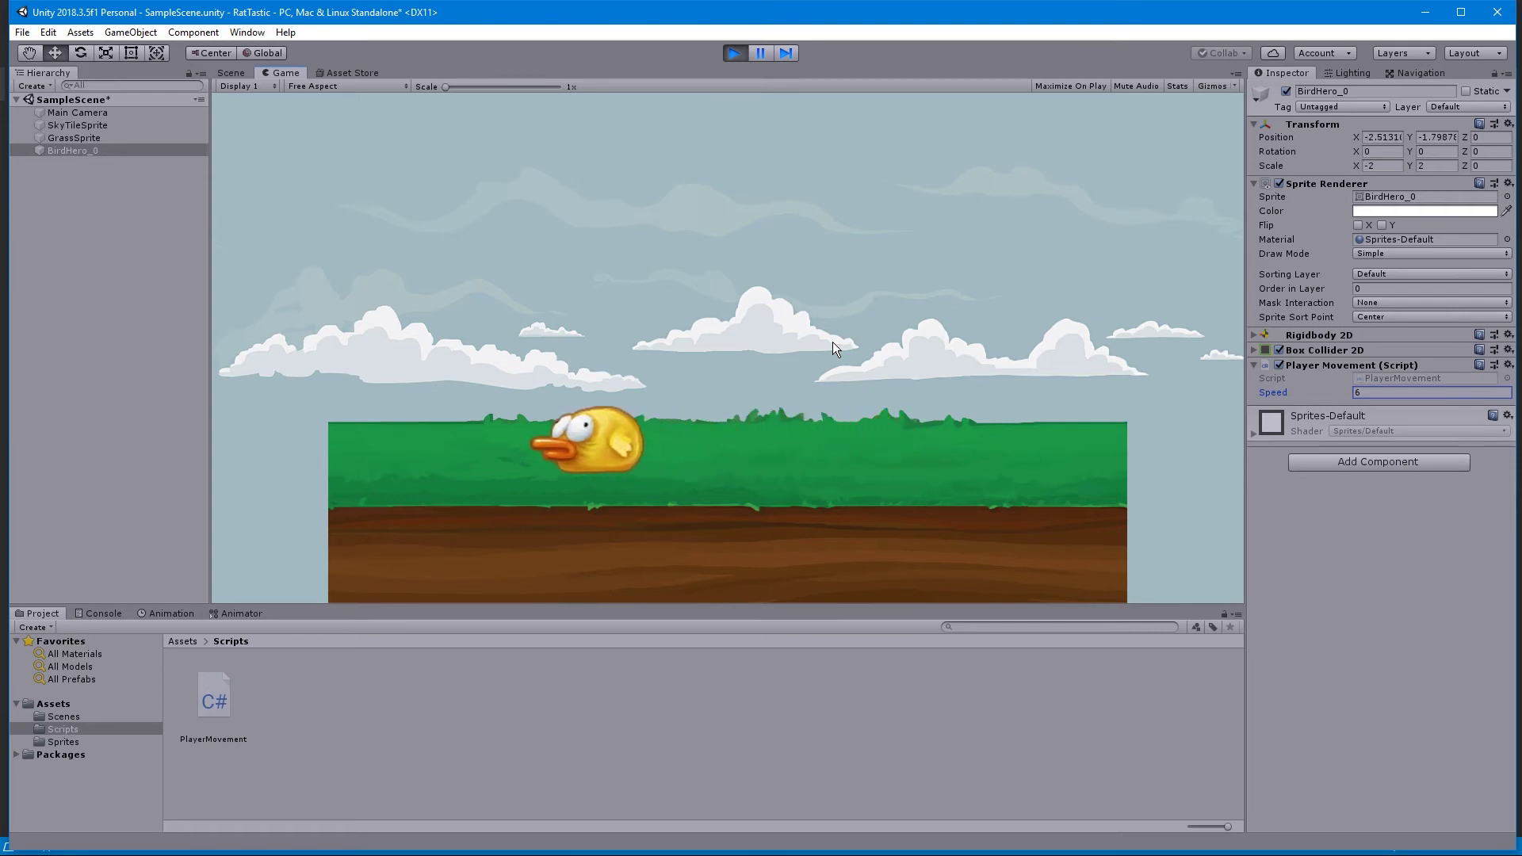
key(Right)
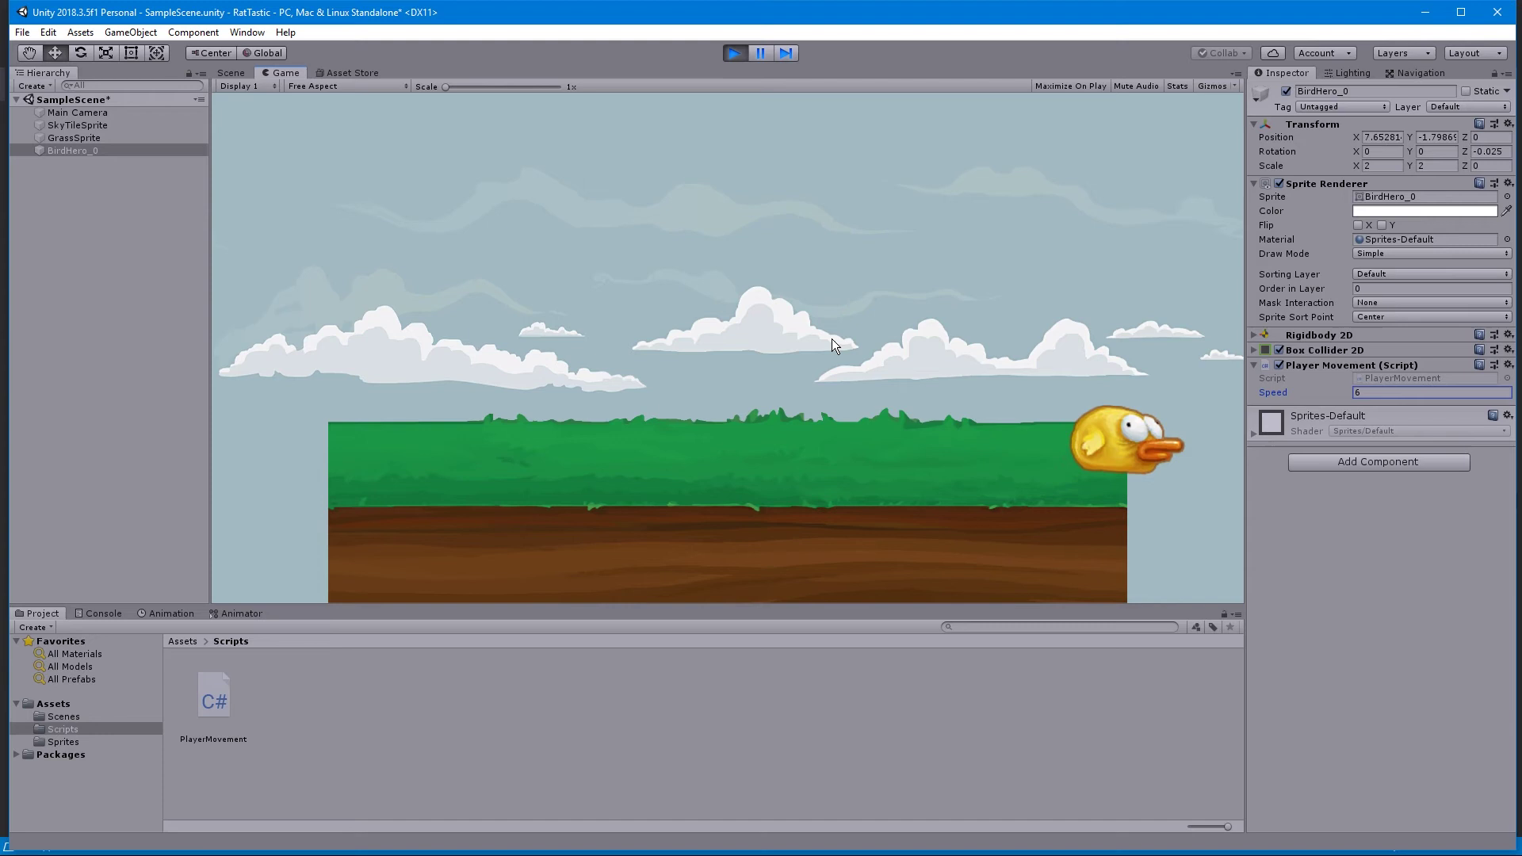
key(Left)
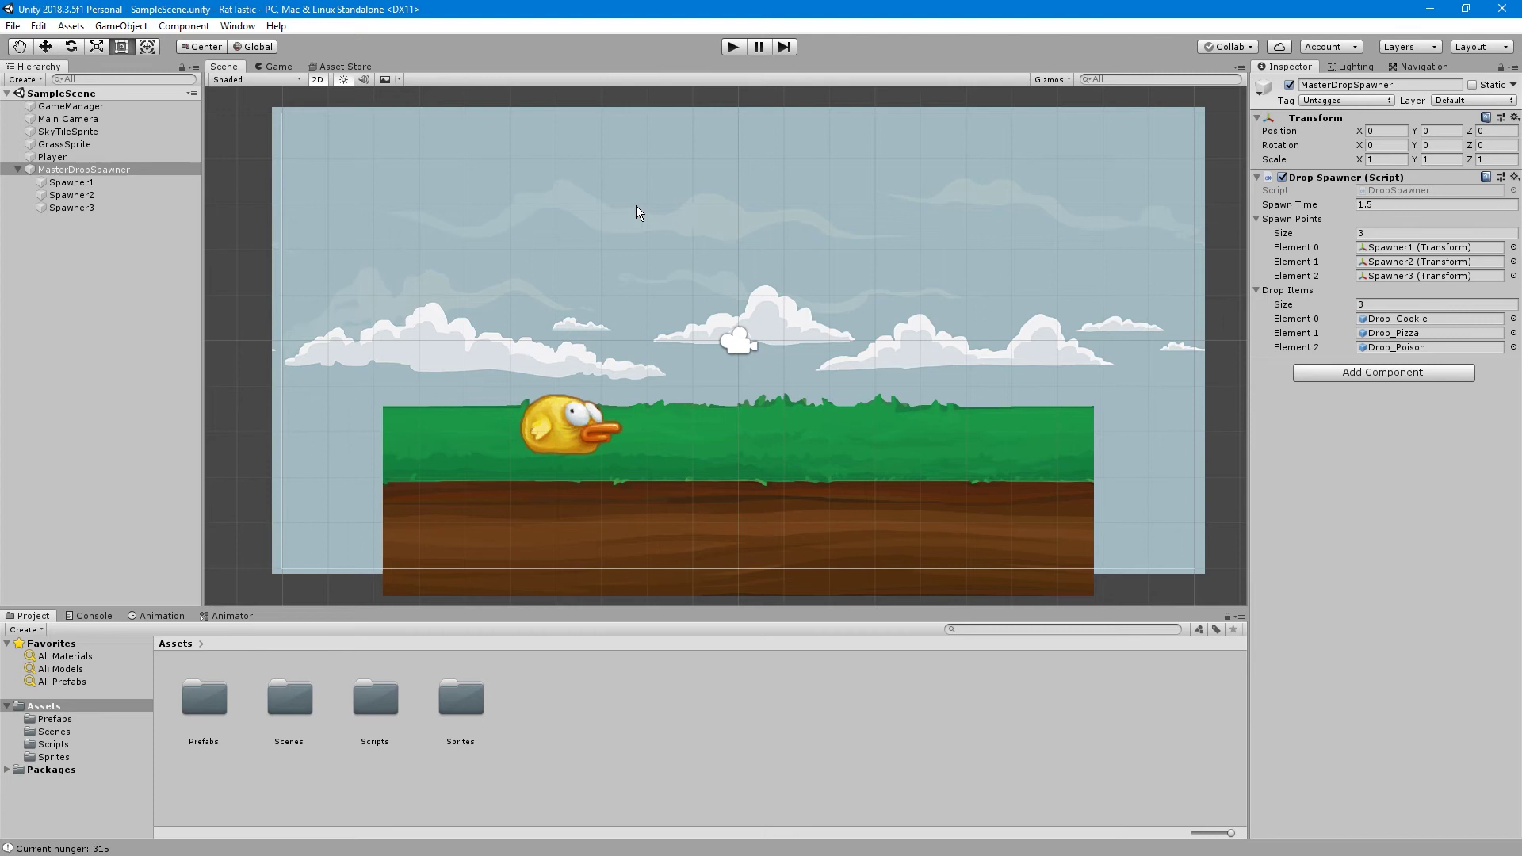
Select the first and third spawners to confirm their positions at X -4 and 4, height 5
click(70, 183)
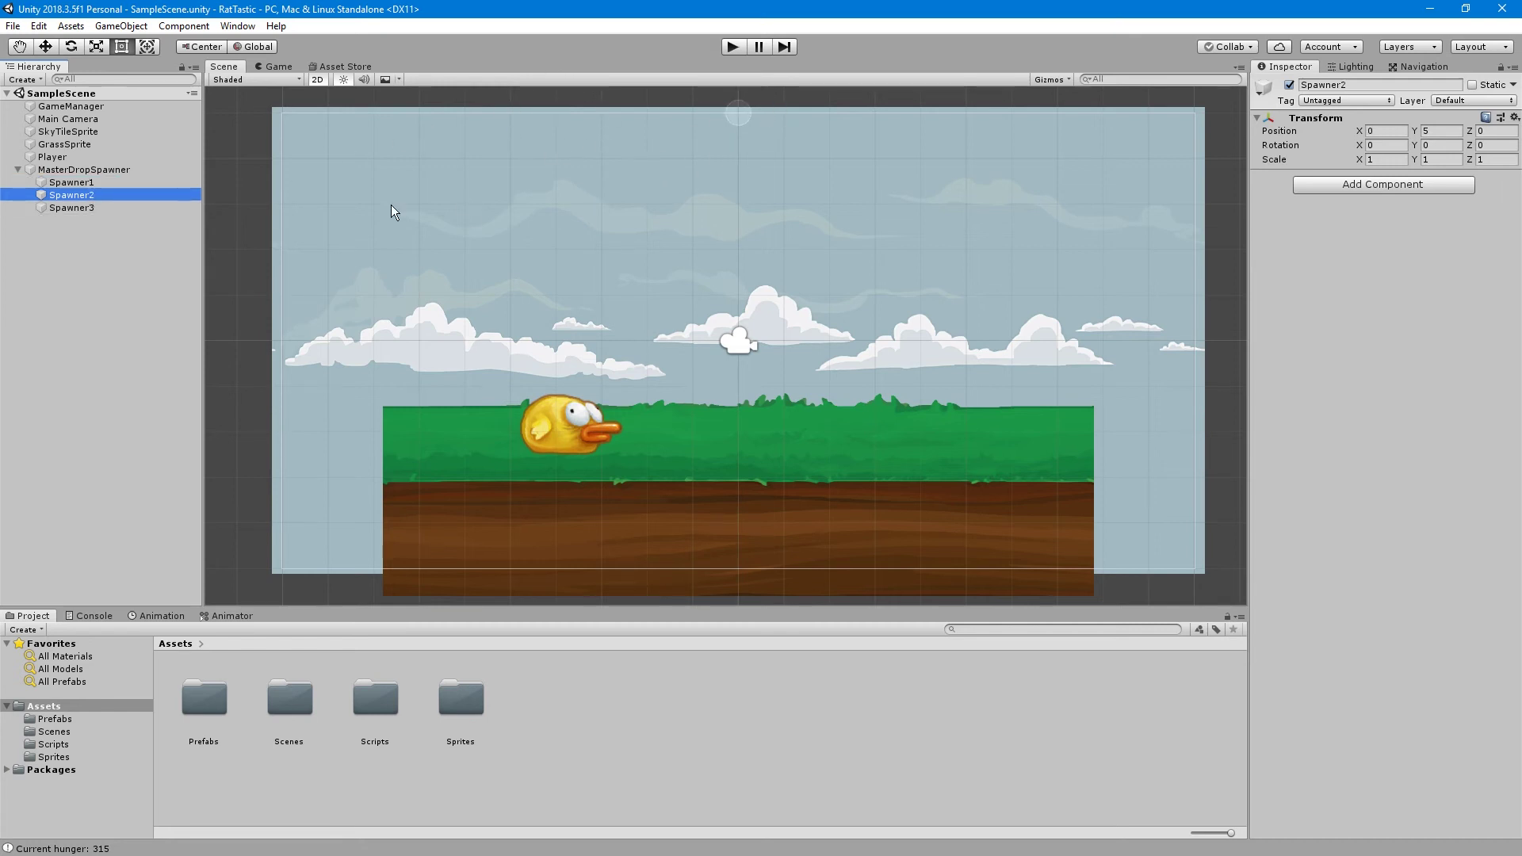
click(88, 209)
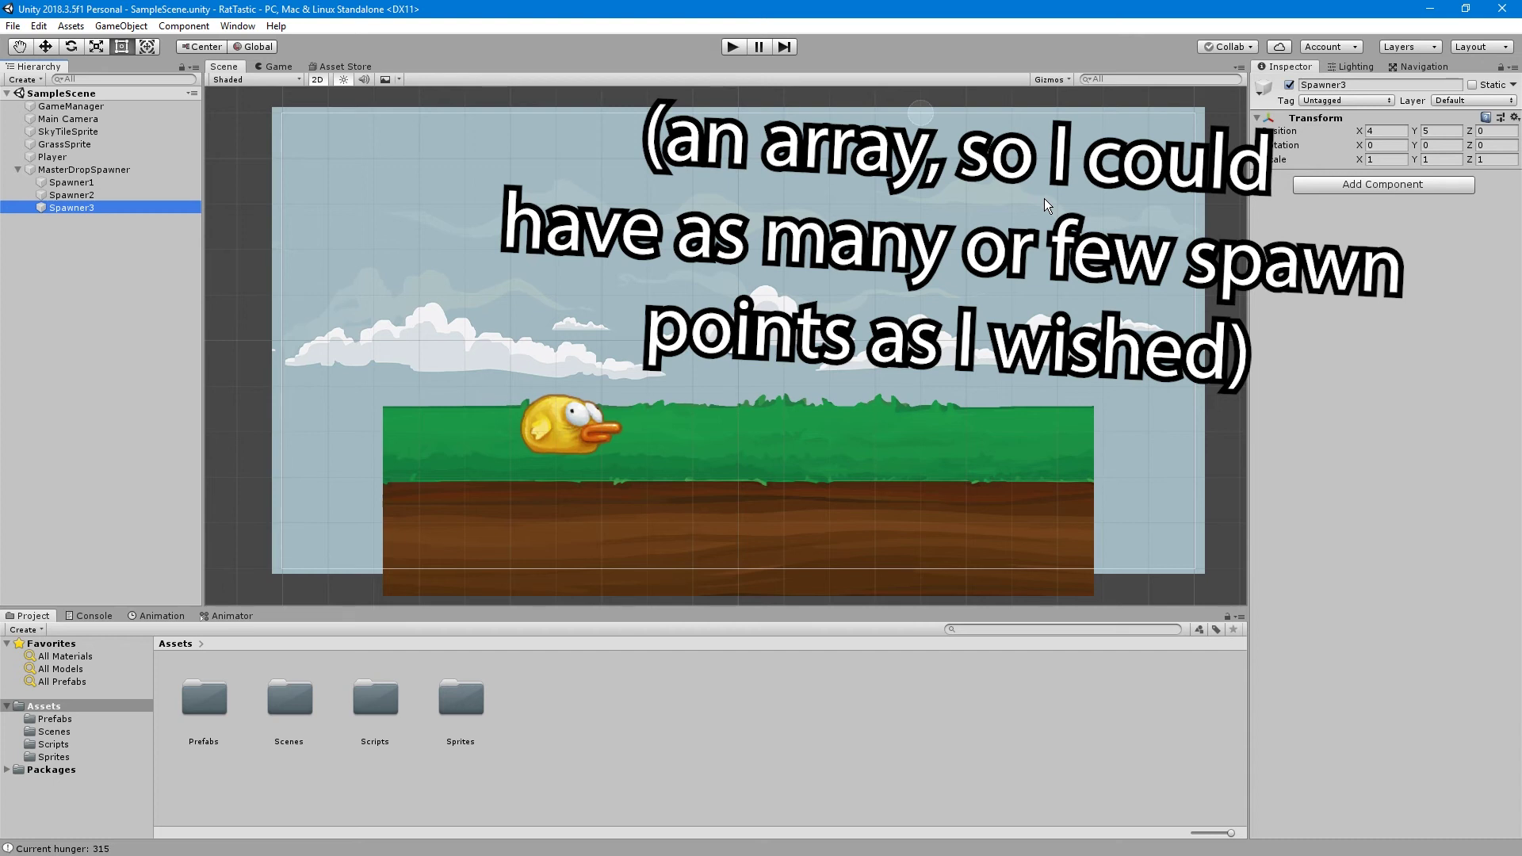
Enter Play mode and steer the bird left and right under the falling bombs and rocks
click(732, 48)
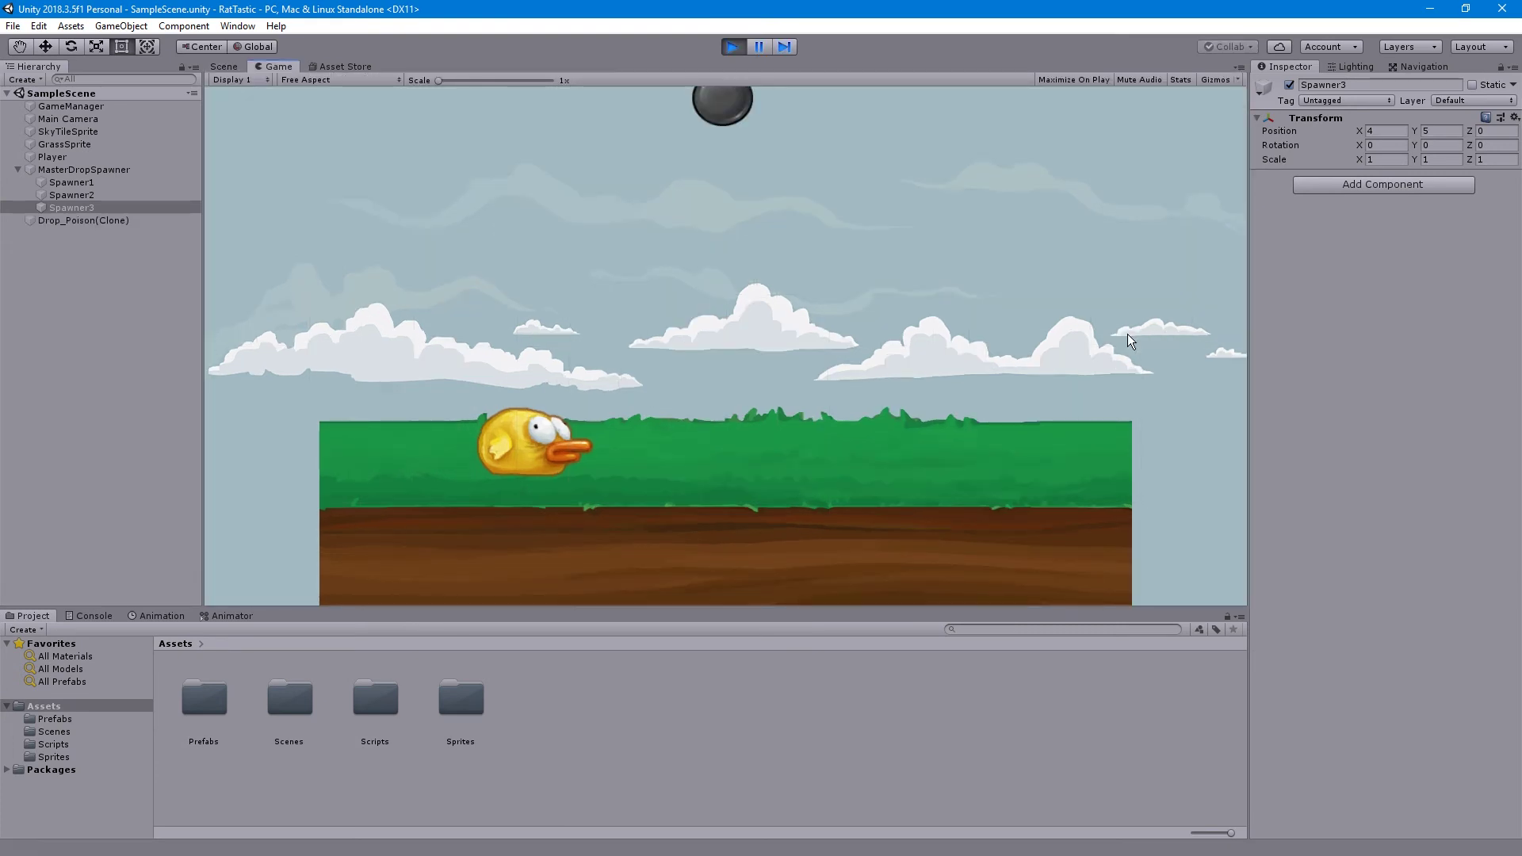
key(Right)
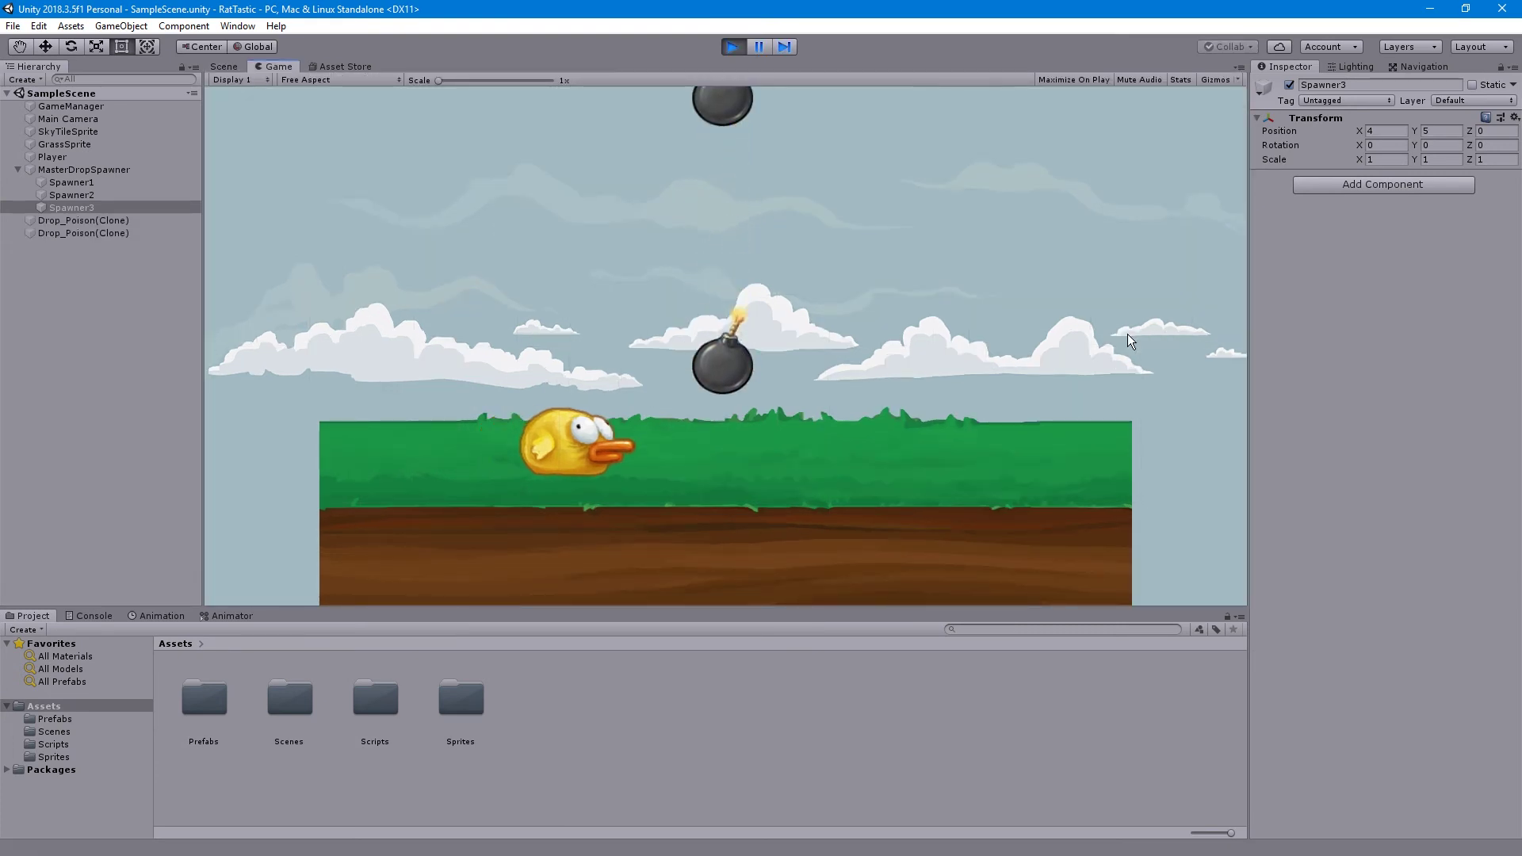
key(Right)
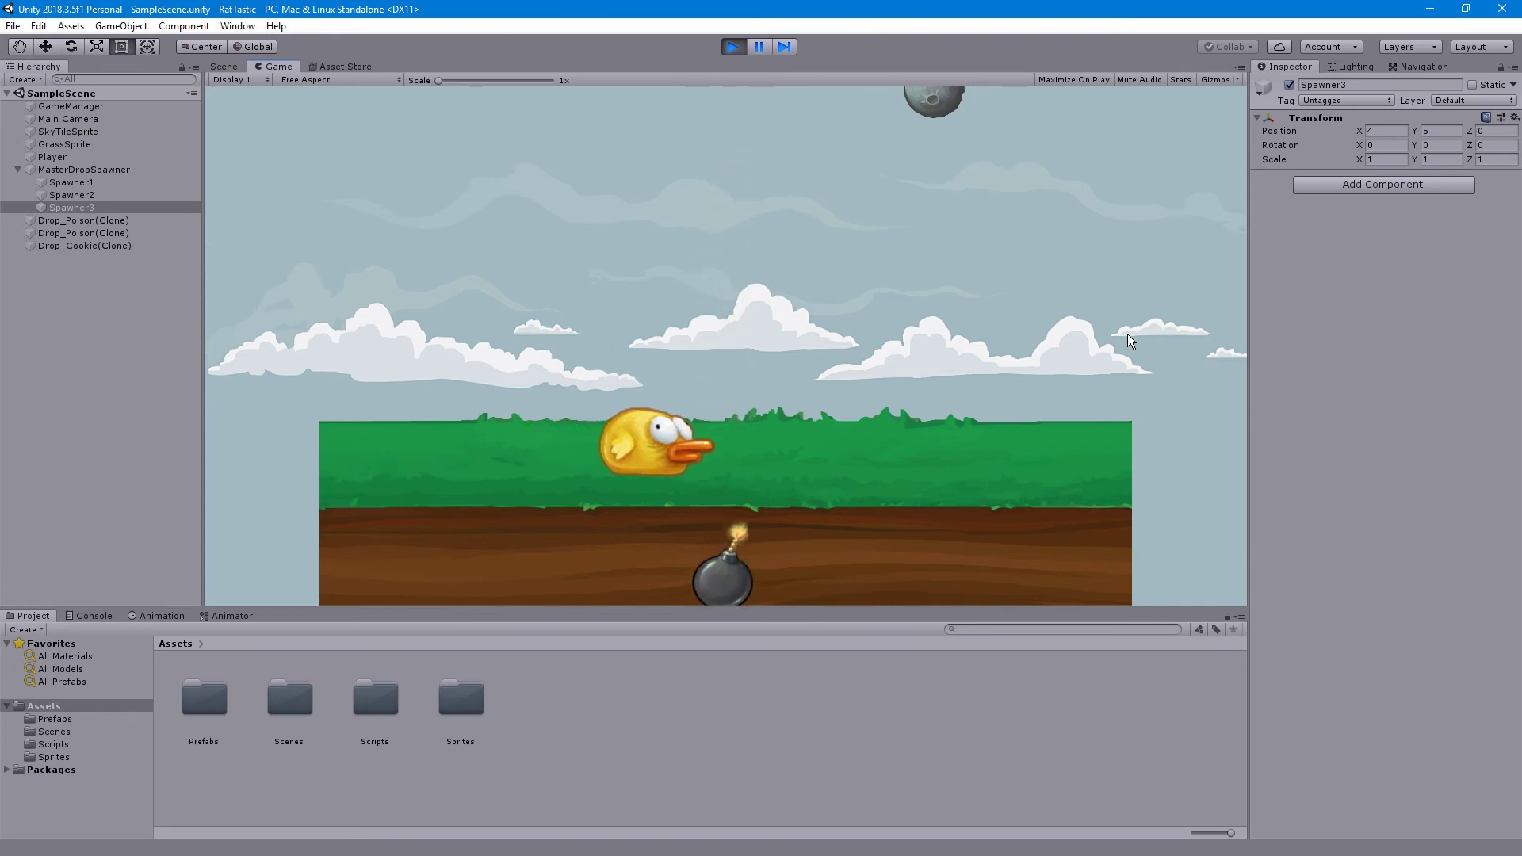
key(Left)
key(Left)
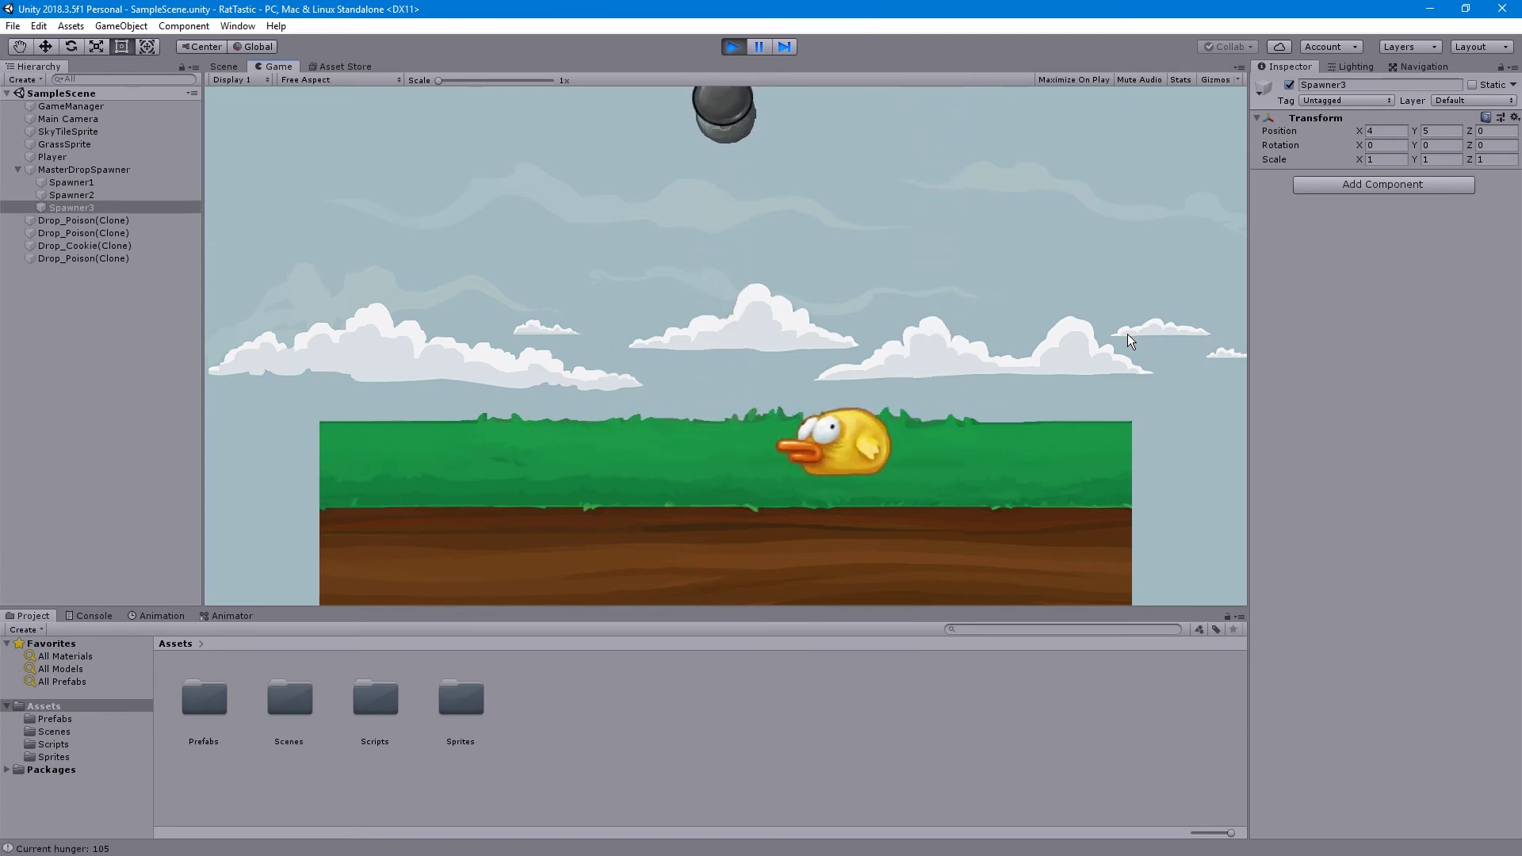
key(Left)
key(Left)
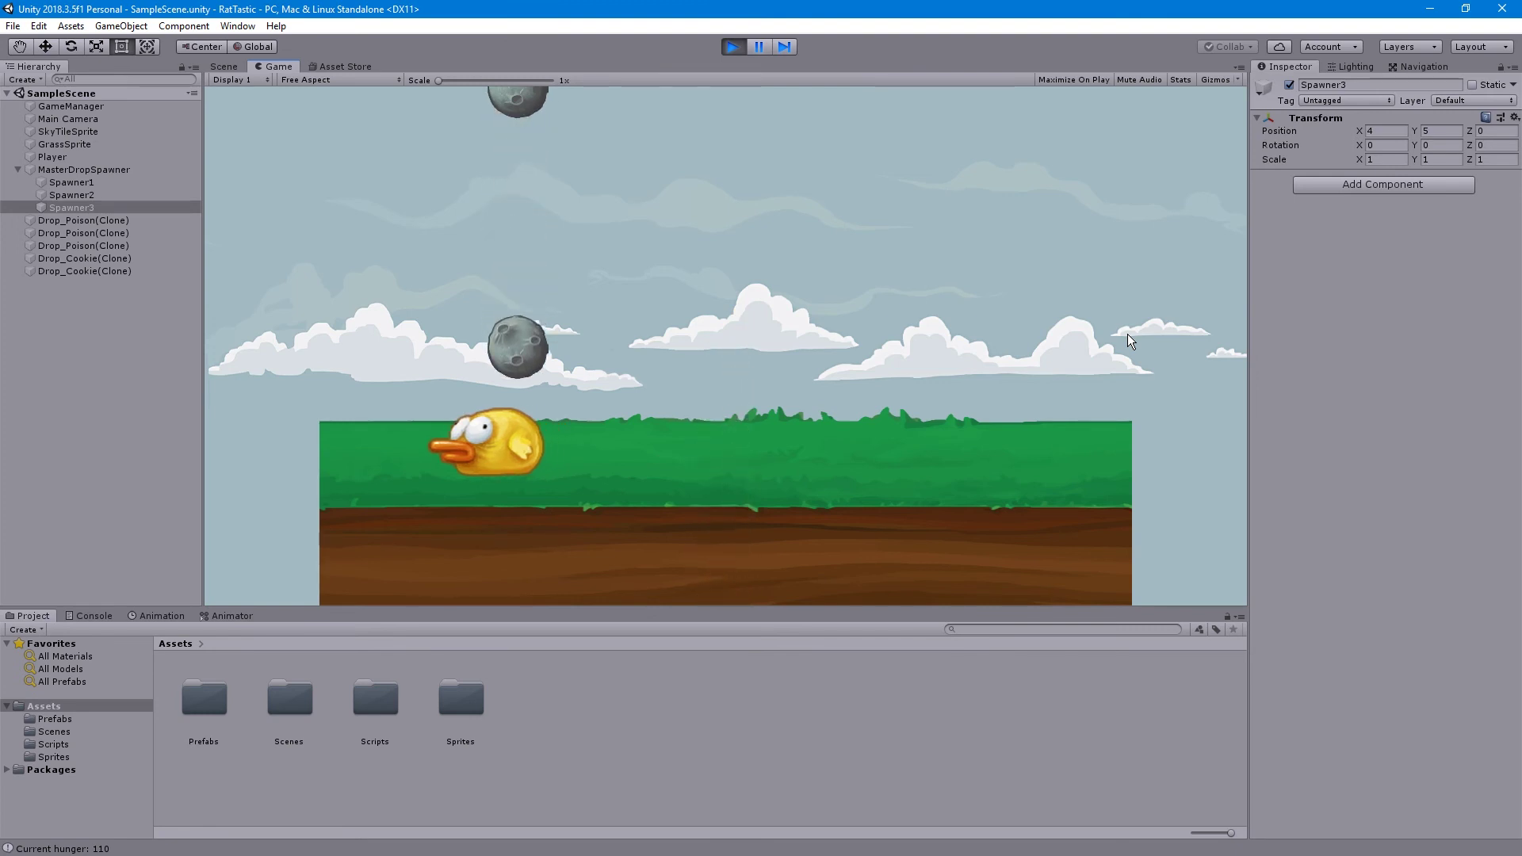
key(Right)
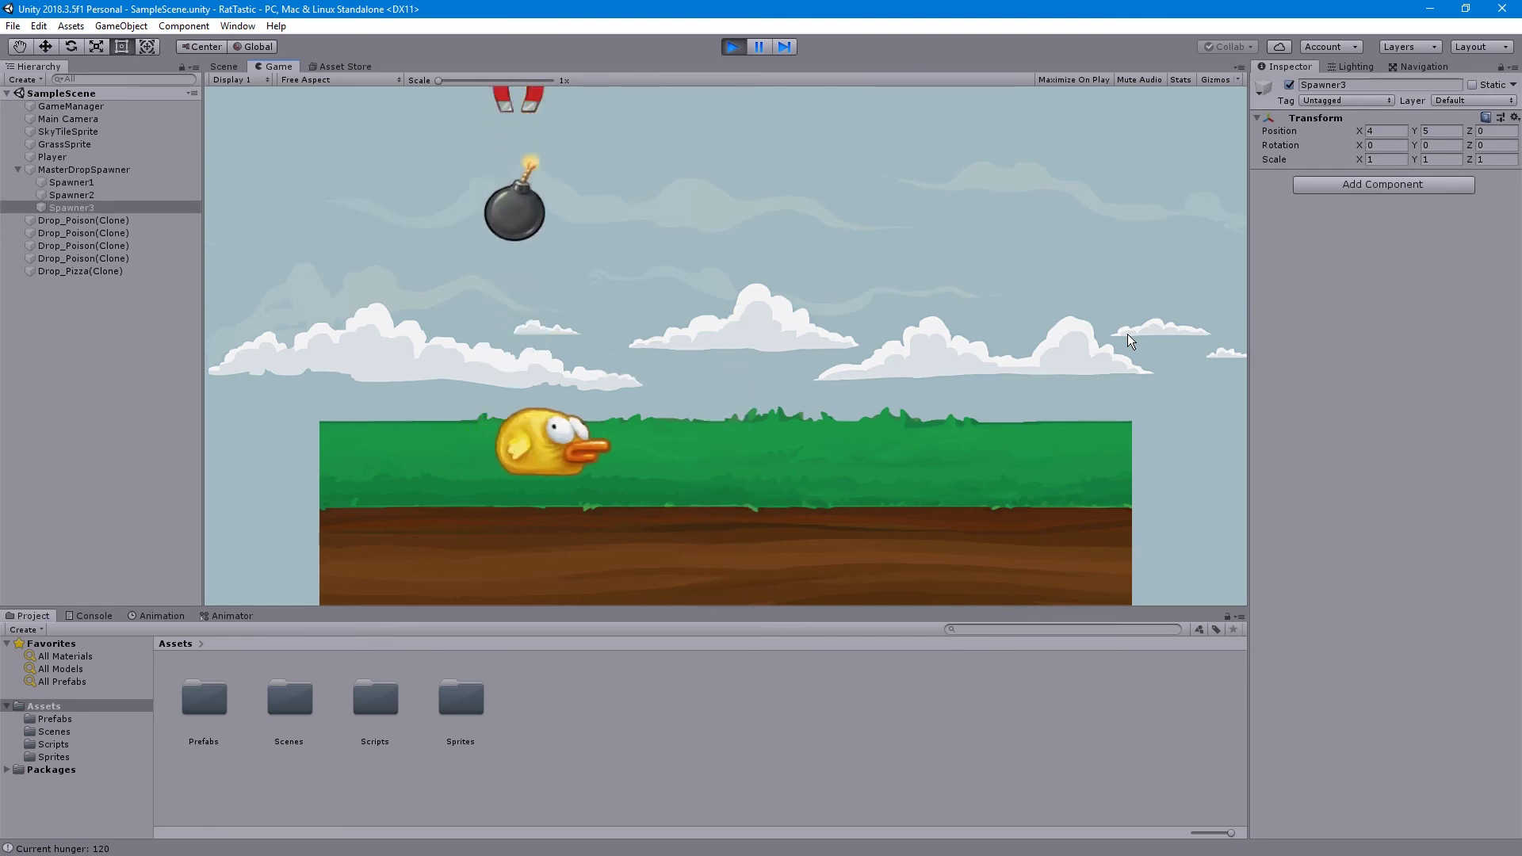
key(Left)
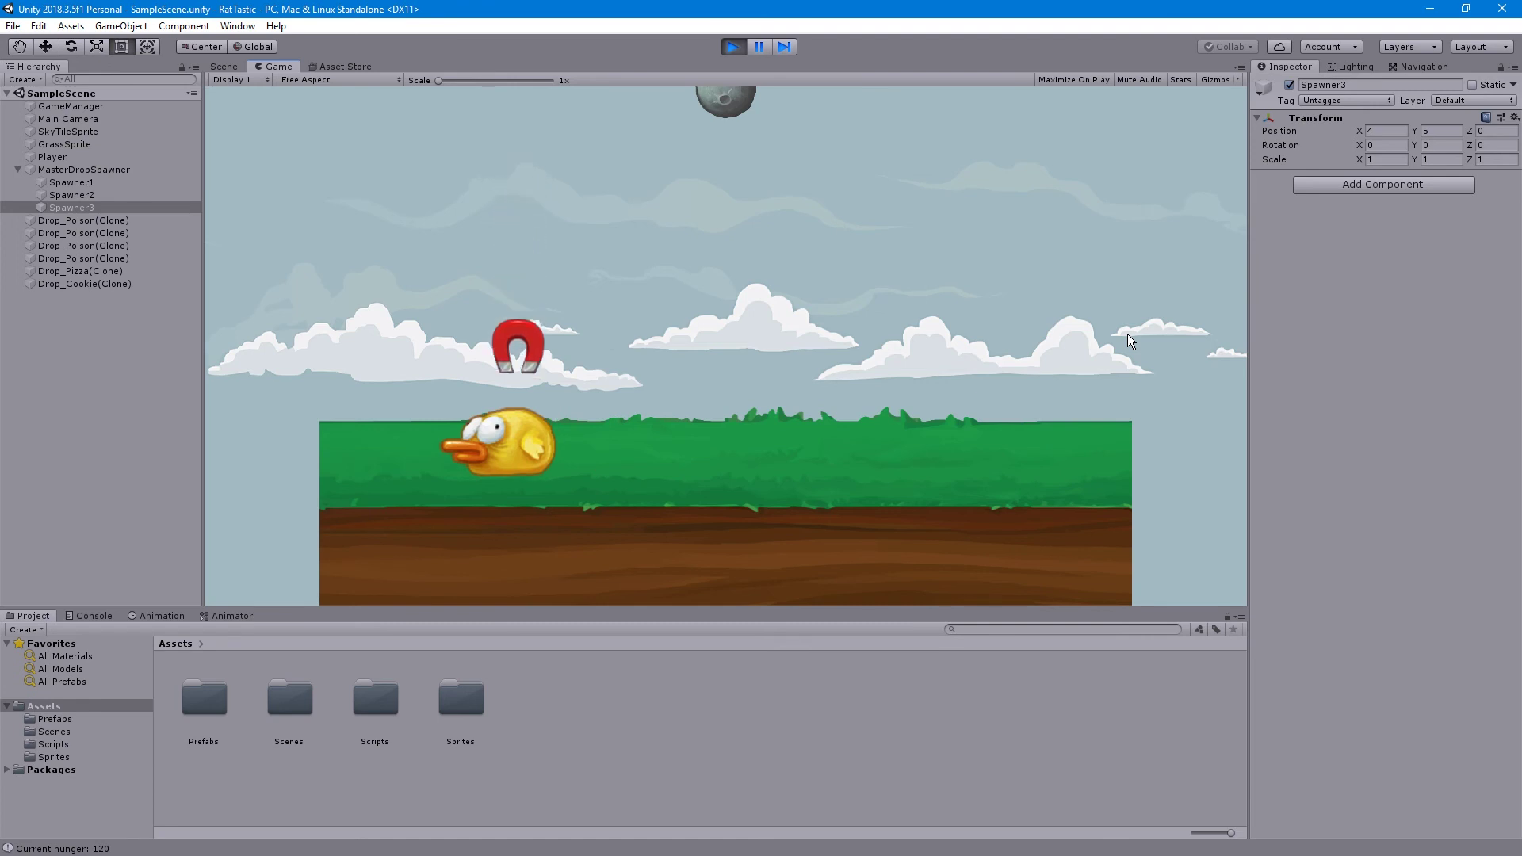
key(Right)
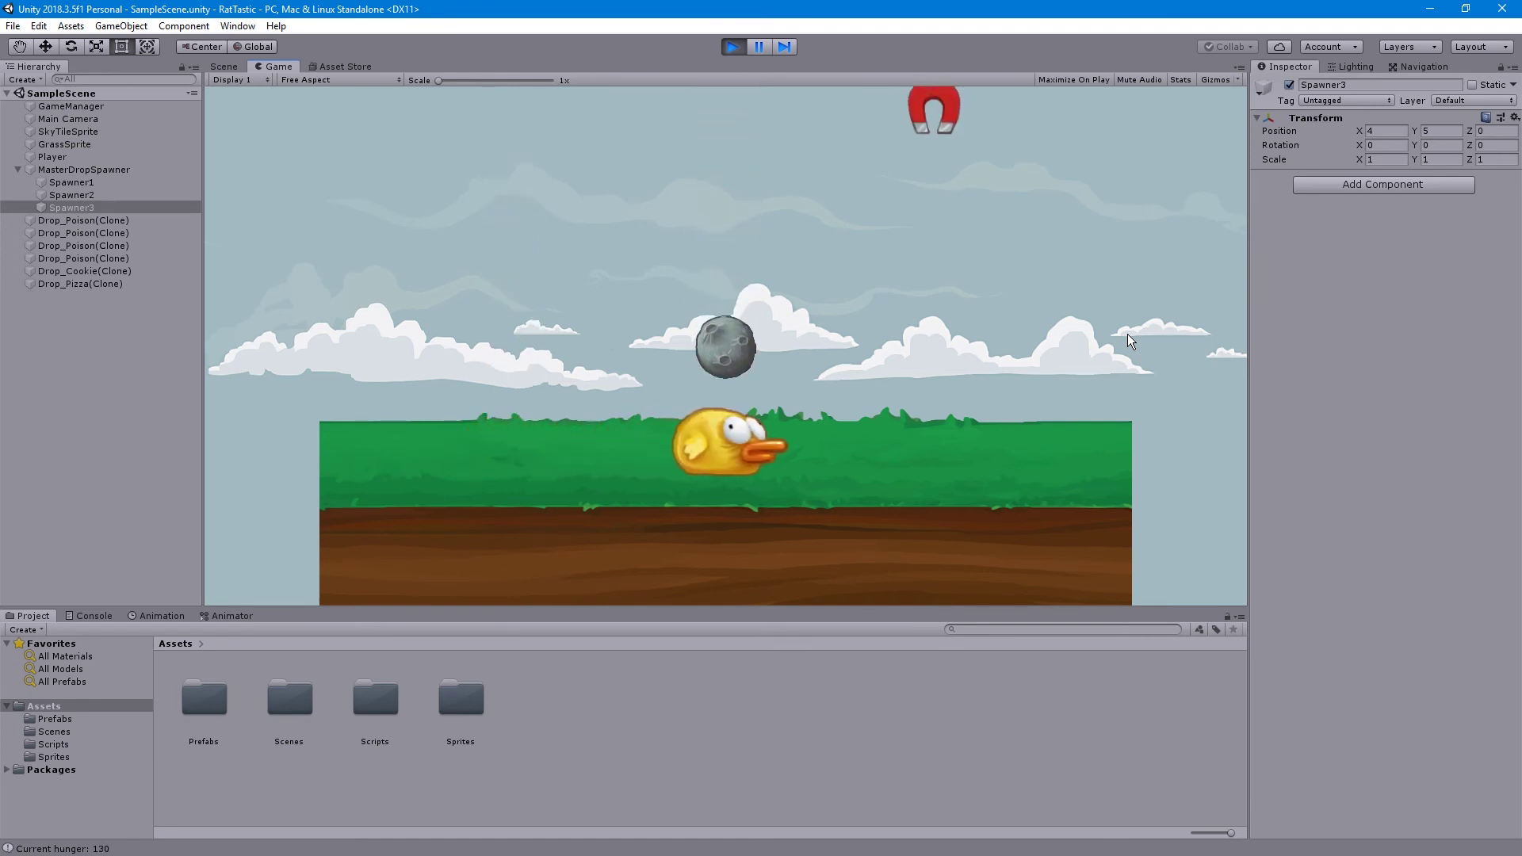
key(Left)
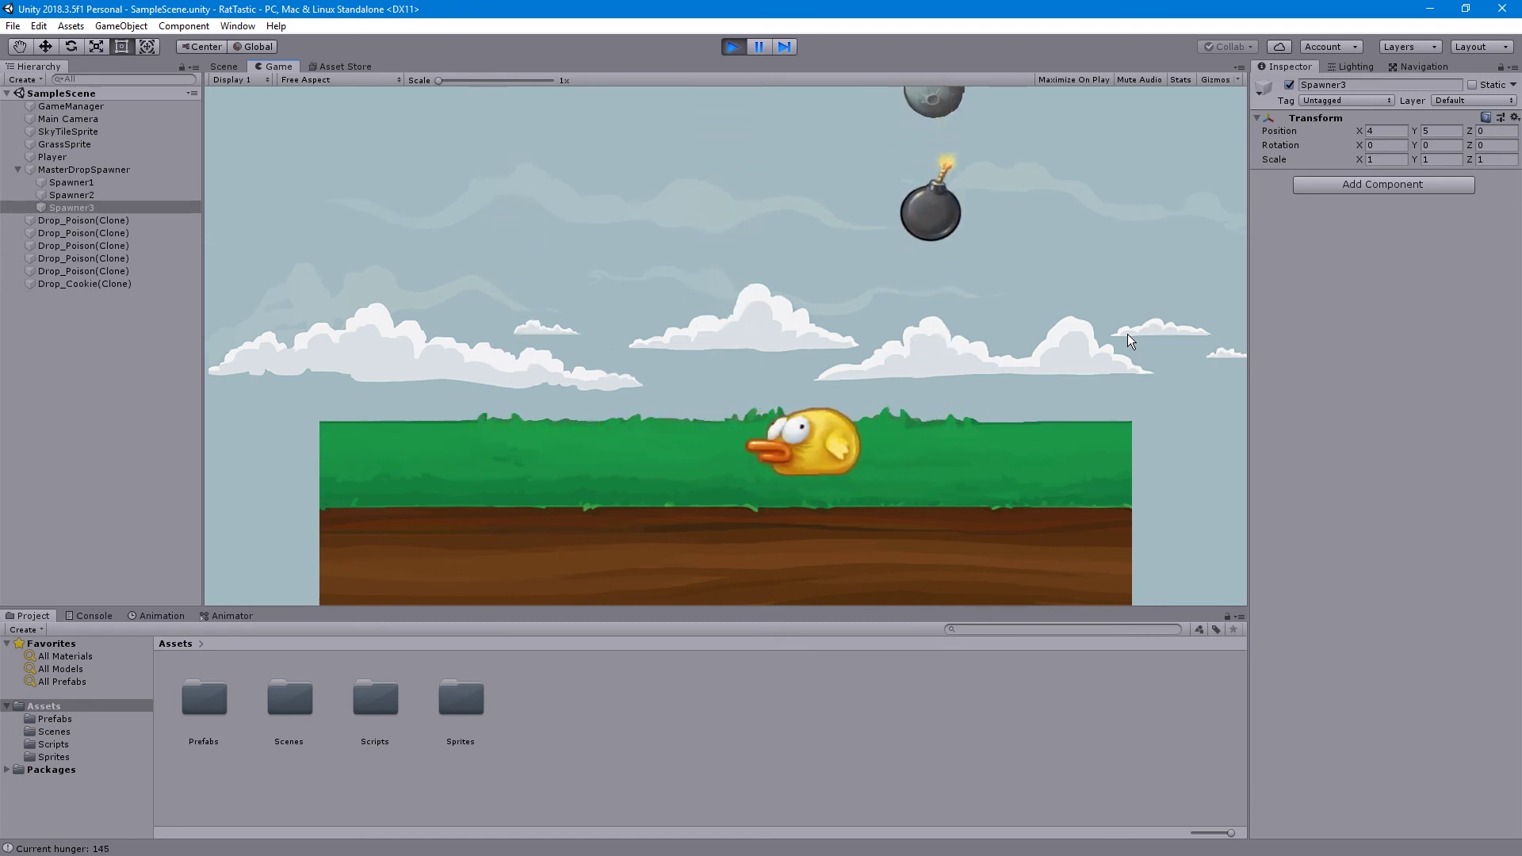
key(Right)
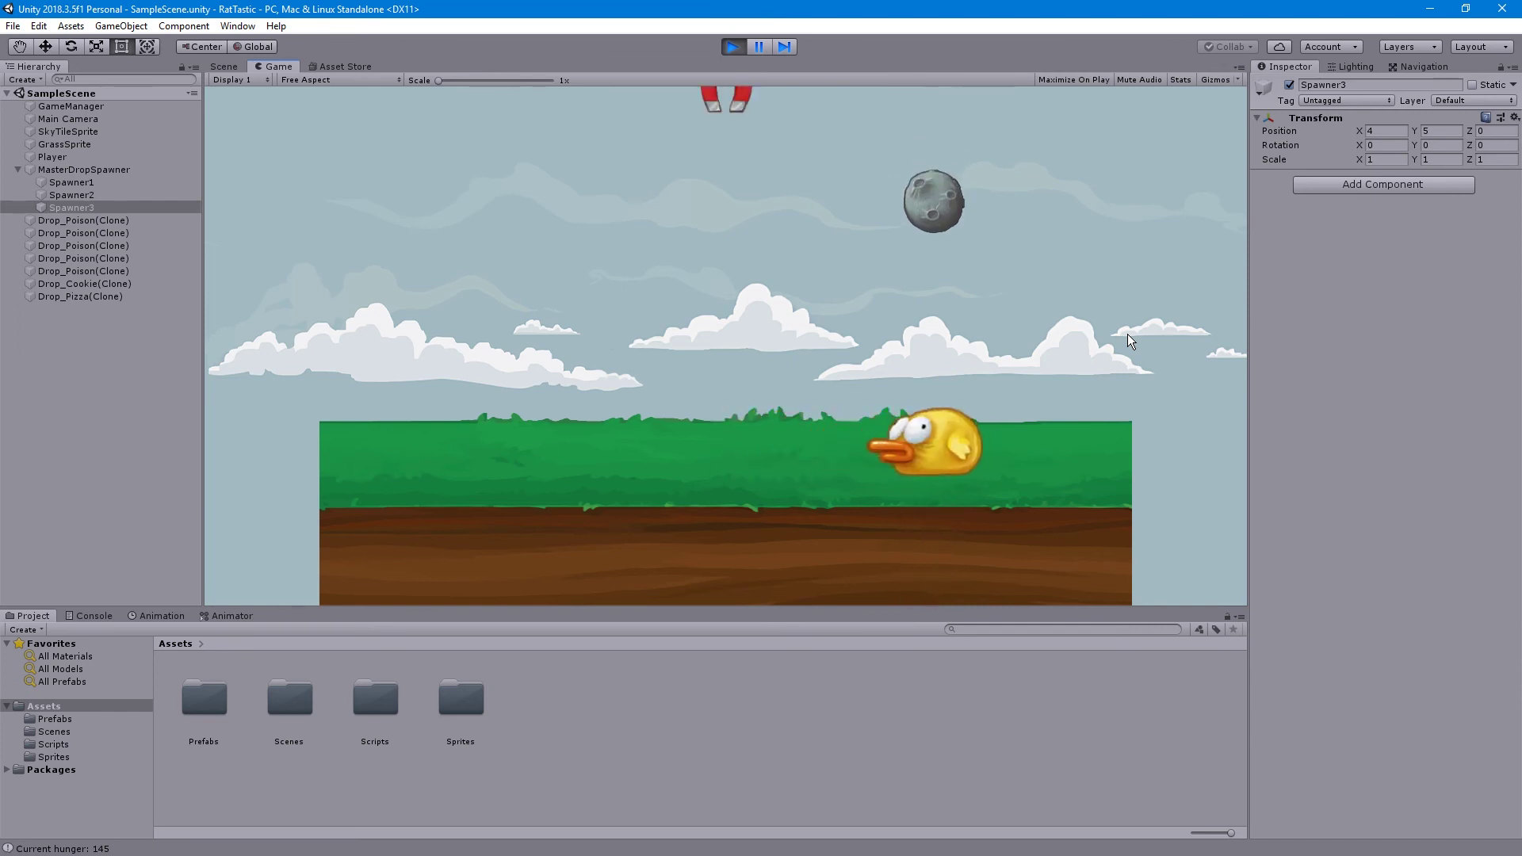
key(Left)
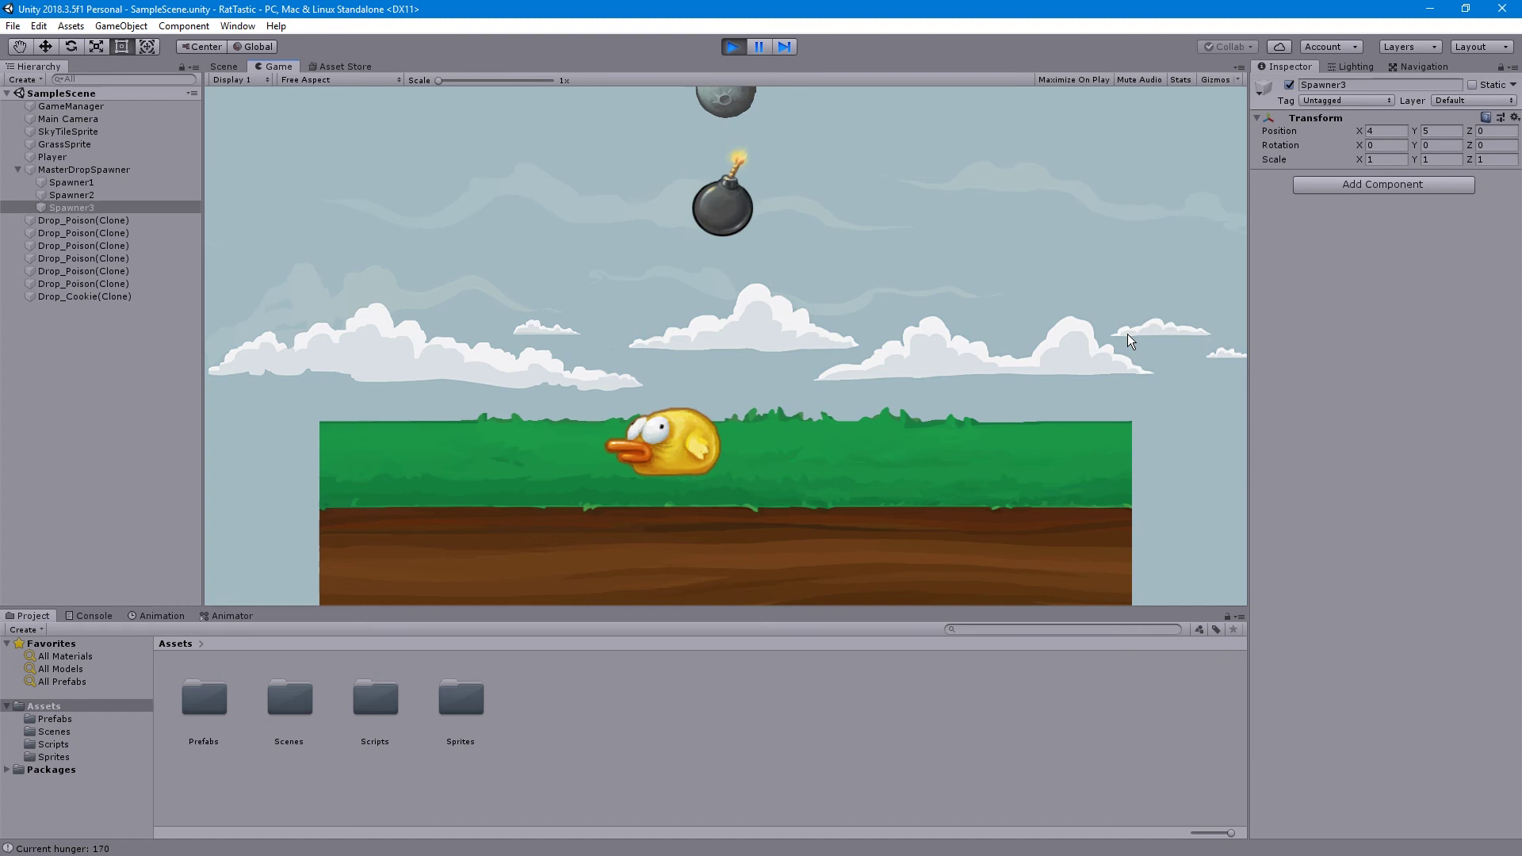
Keep dodging the bird along the grass until hunger reaches 245
key(Right)
key(Left)
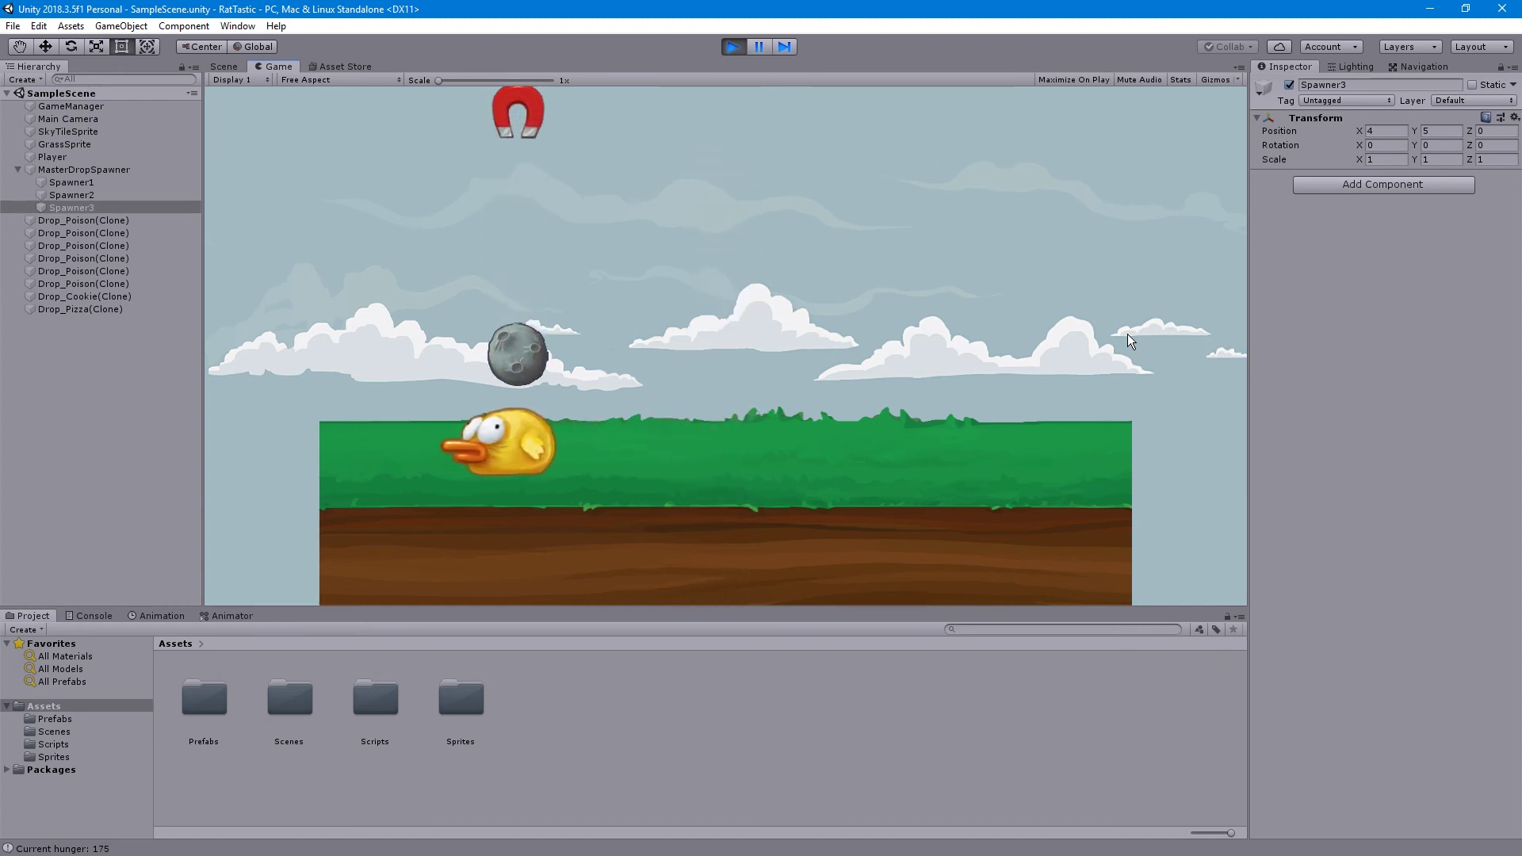
key(Right)
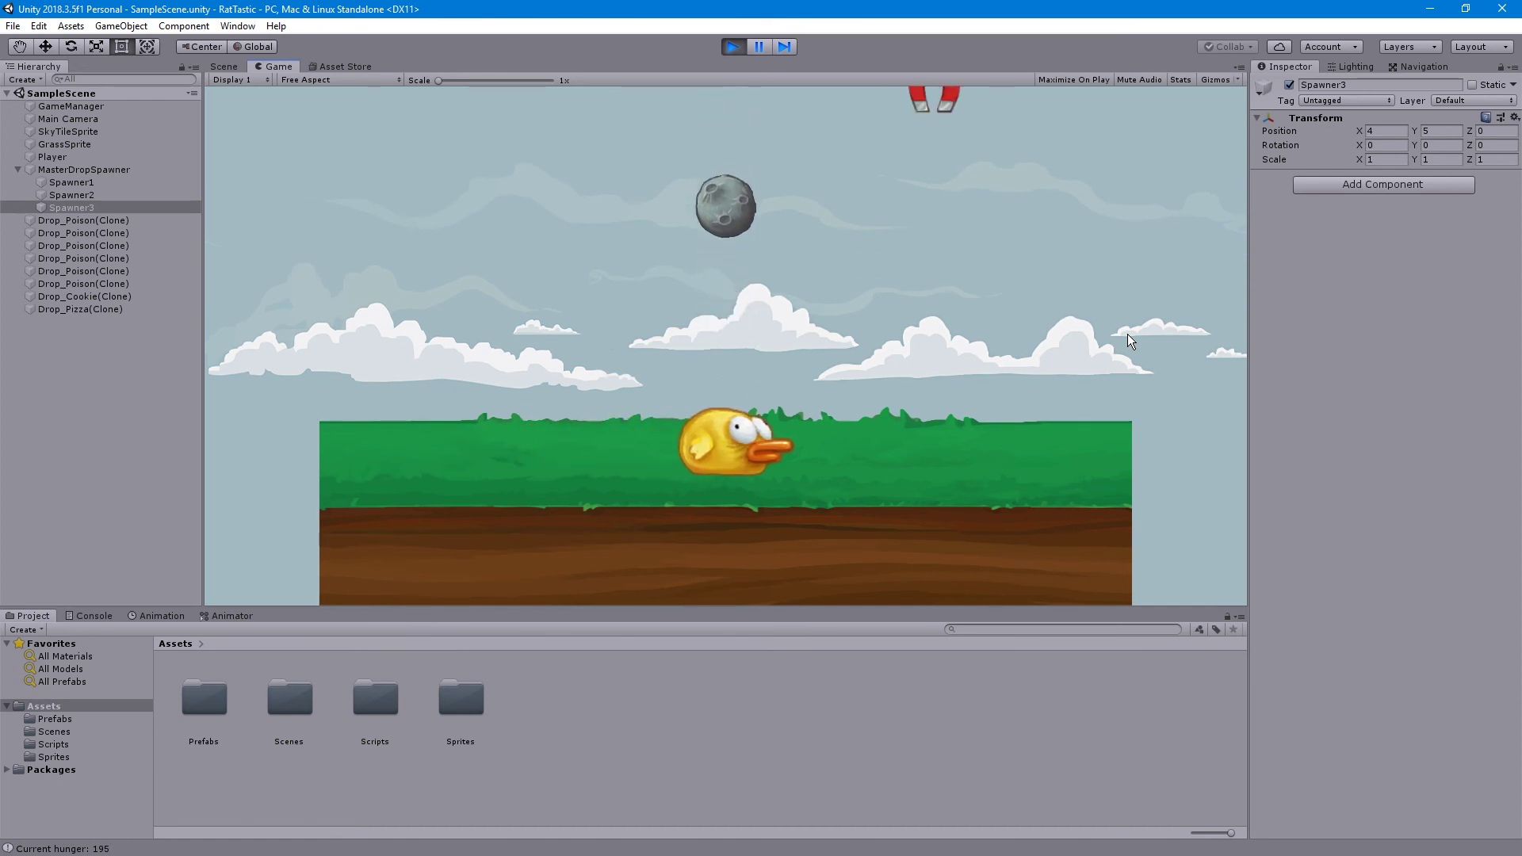
key(Right)
key(Left)
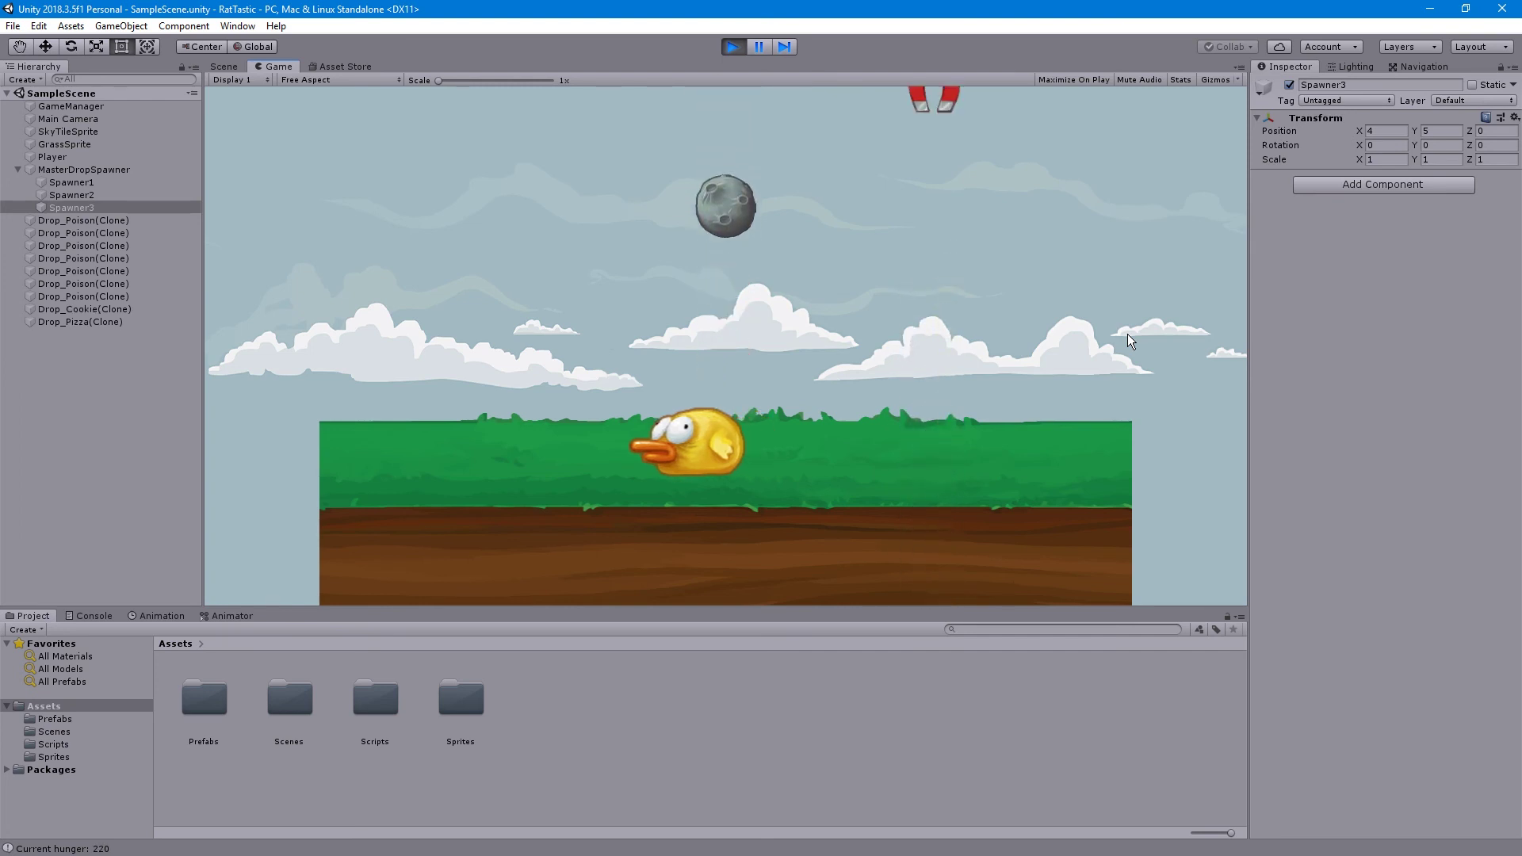
key(Right)
key(Left)
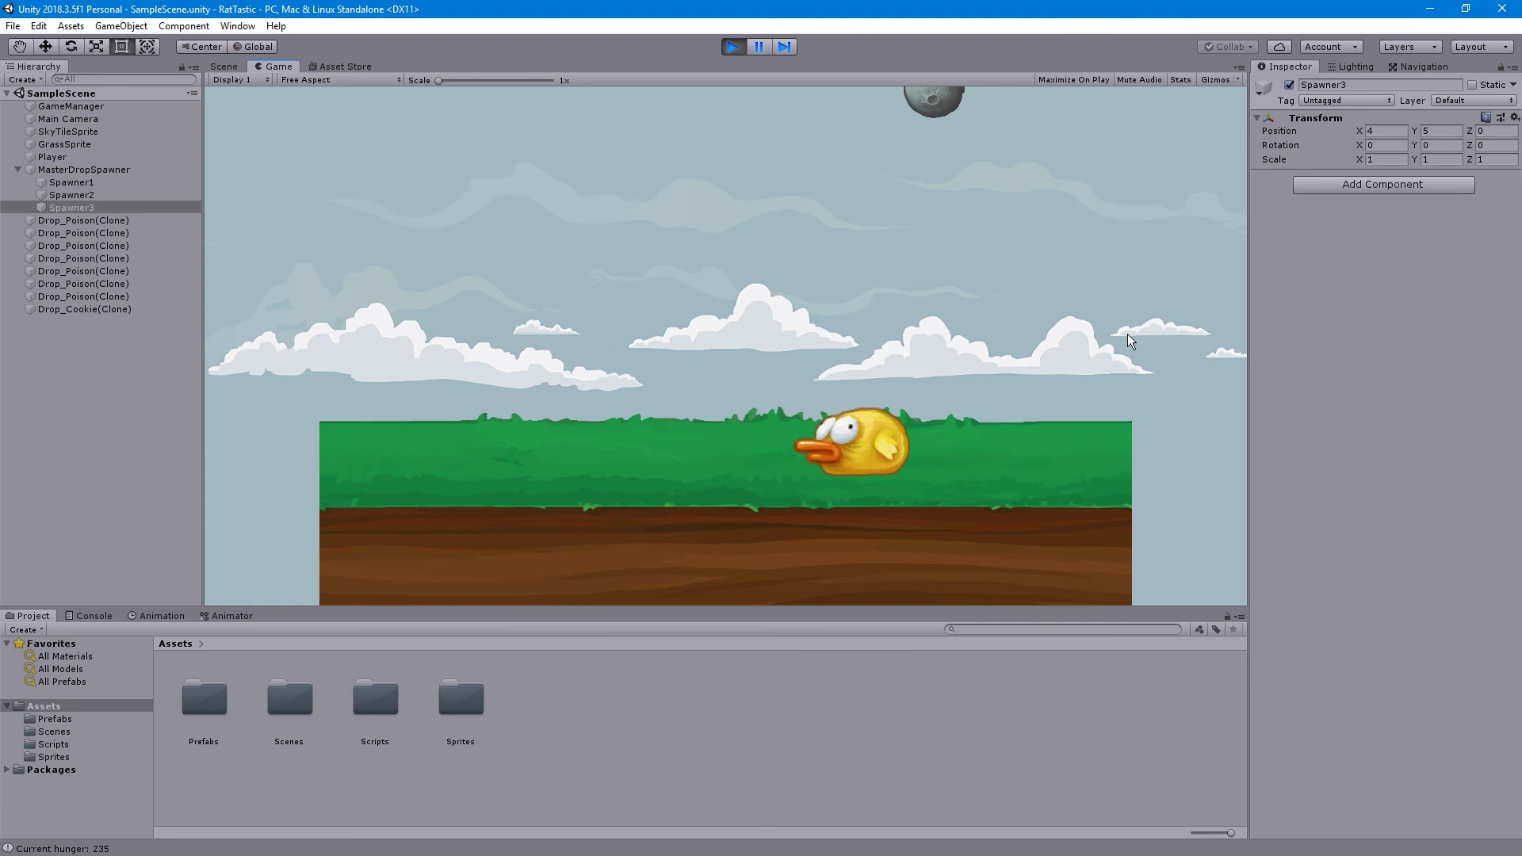
key(Right)
key(Left)
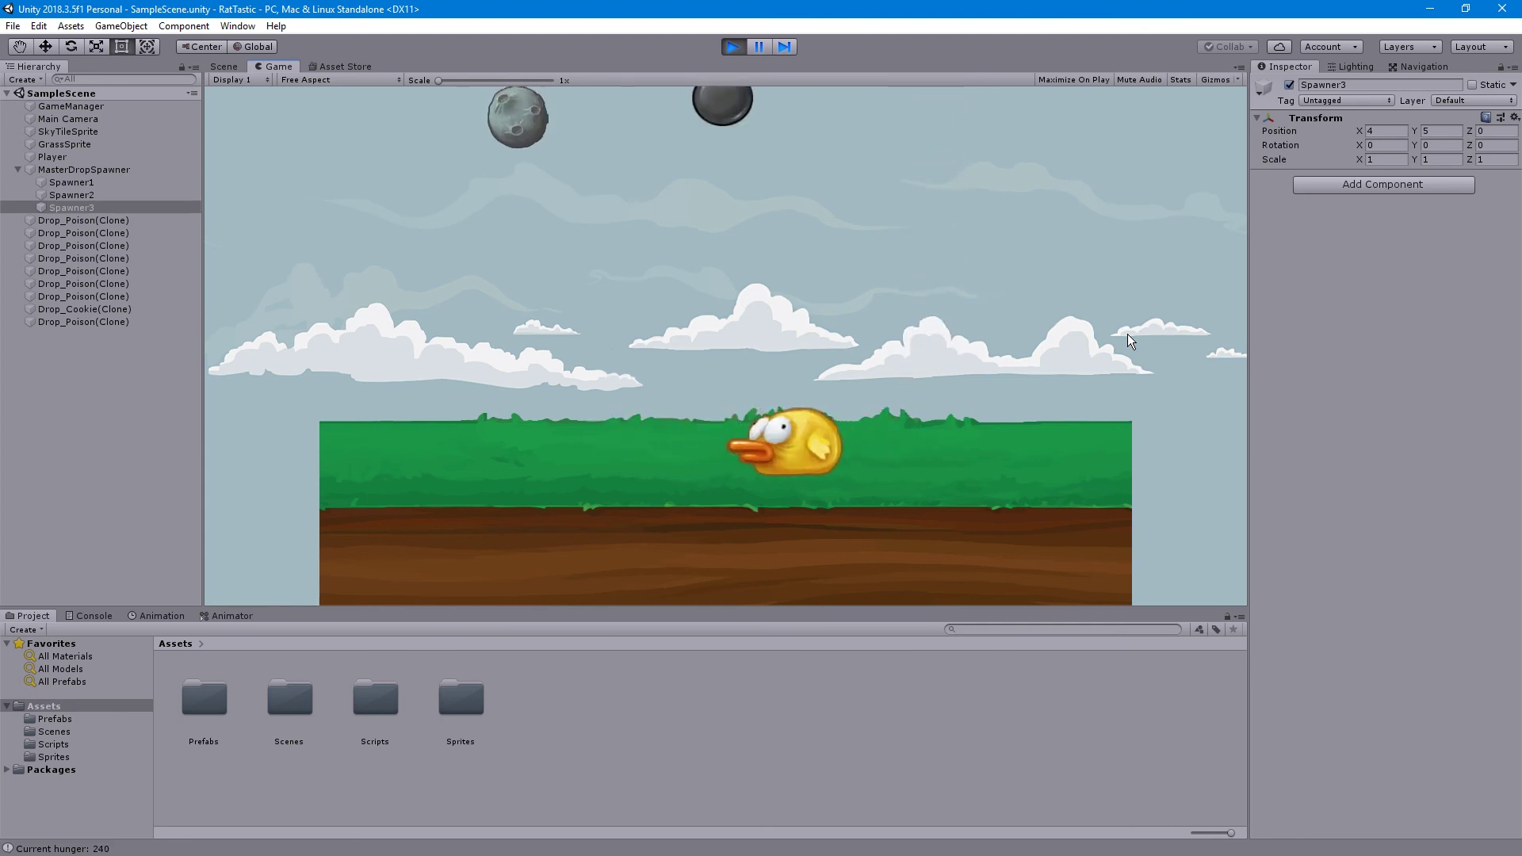
key(Right)
key(Left)
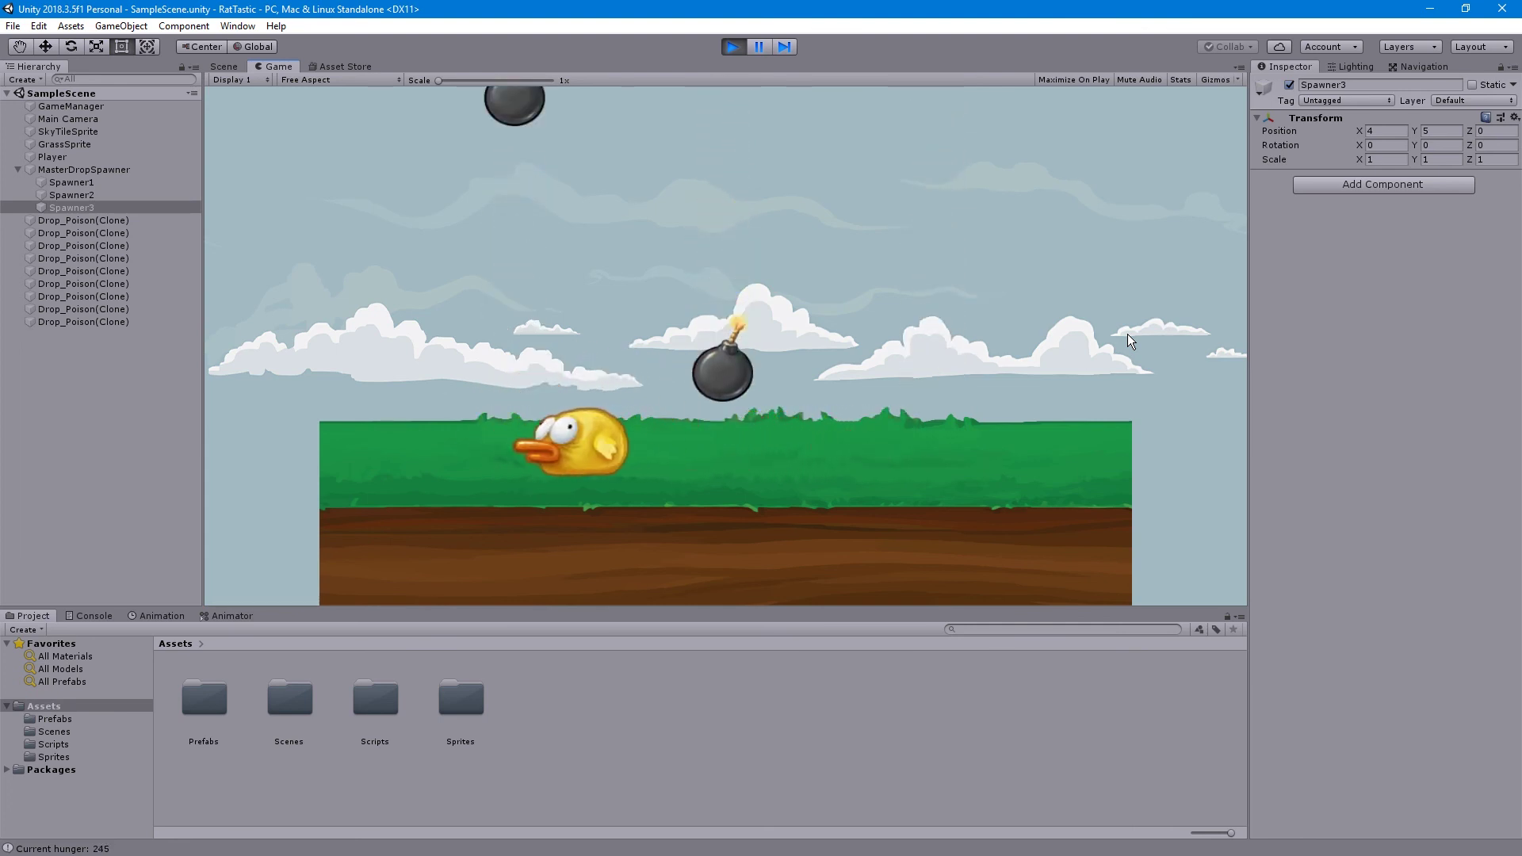
key(Right)
Steer the bird left and right across the grass, dodging falling bombs and rocks as hunger reaches 340
key(Left)
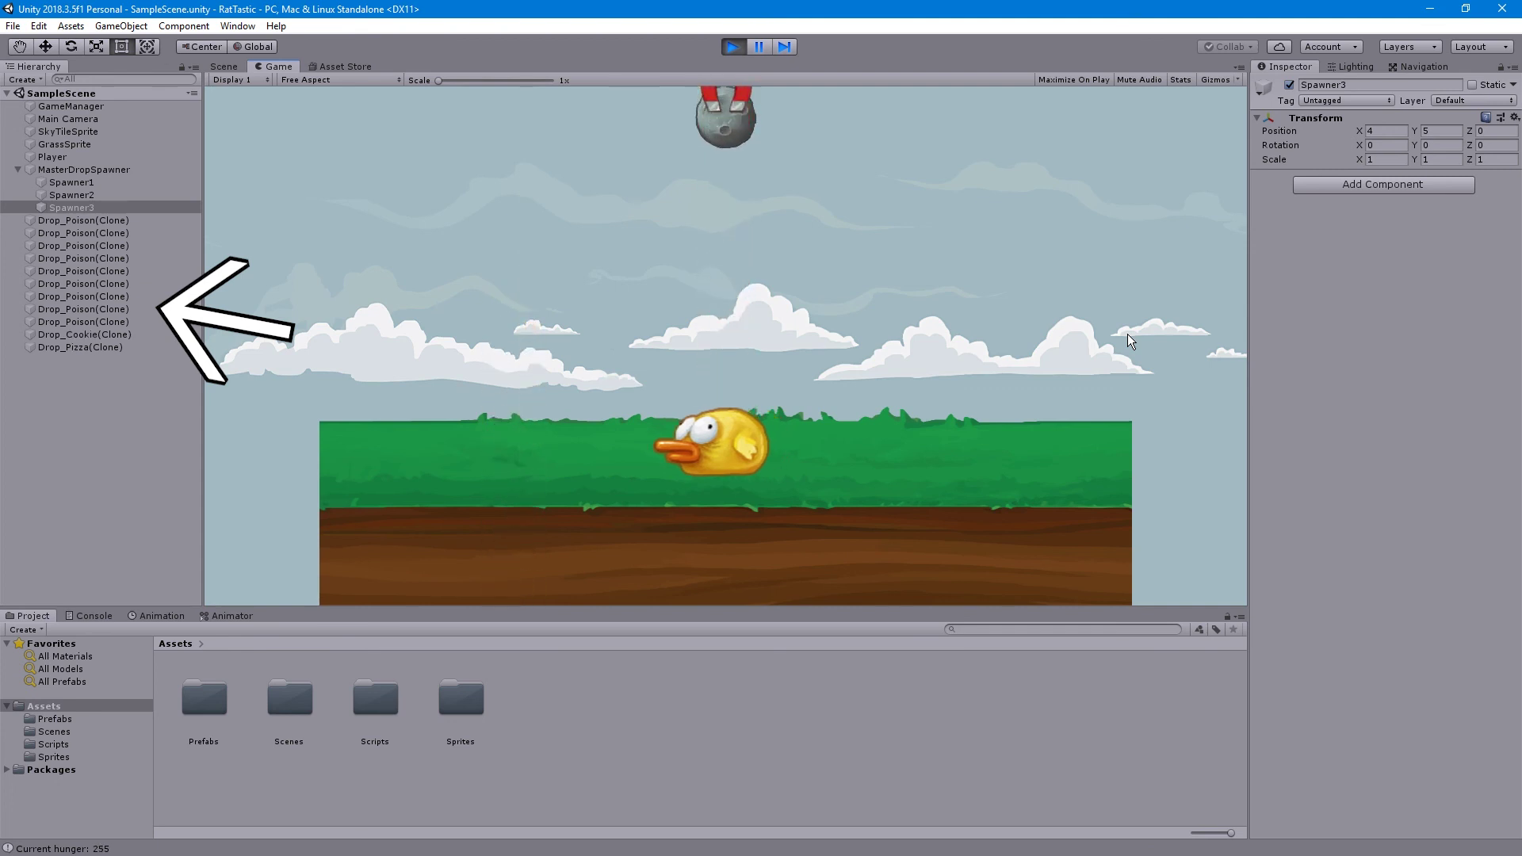
key(Right)
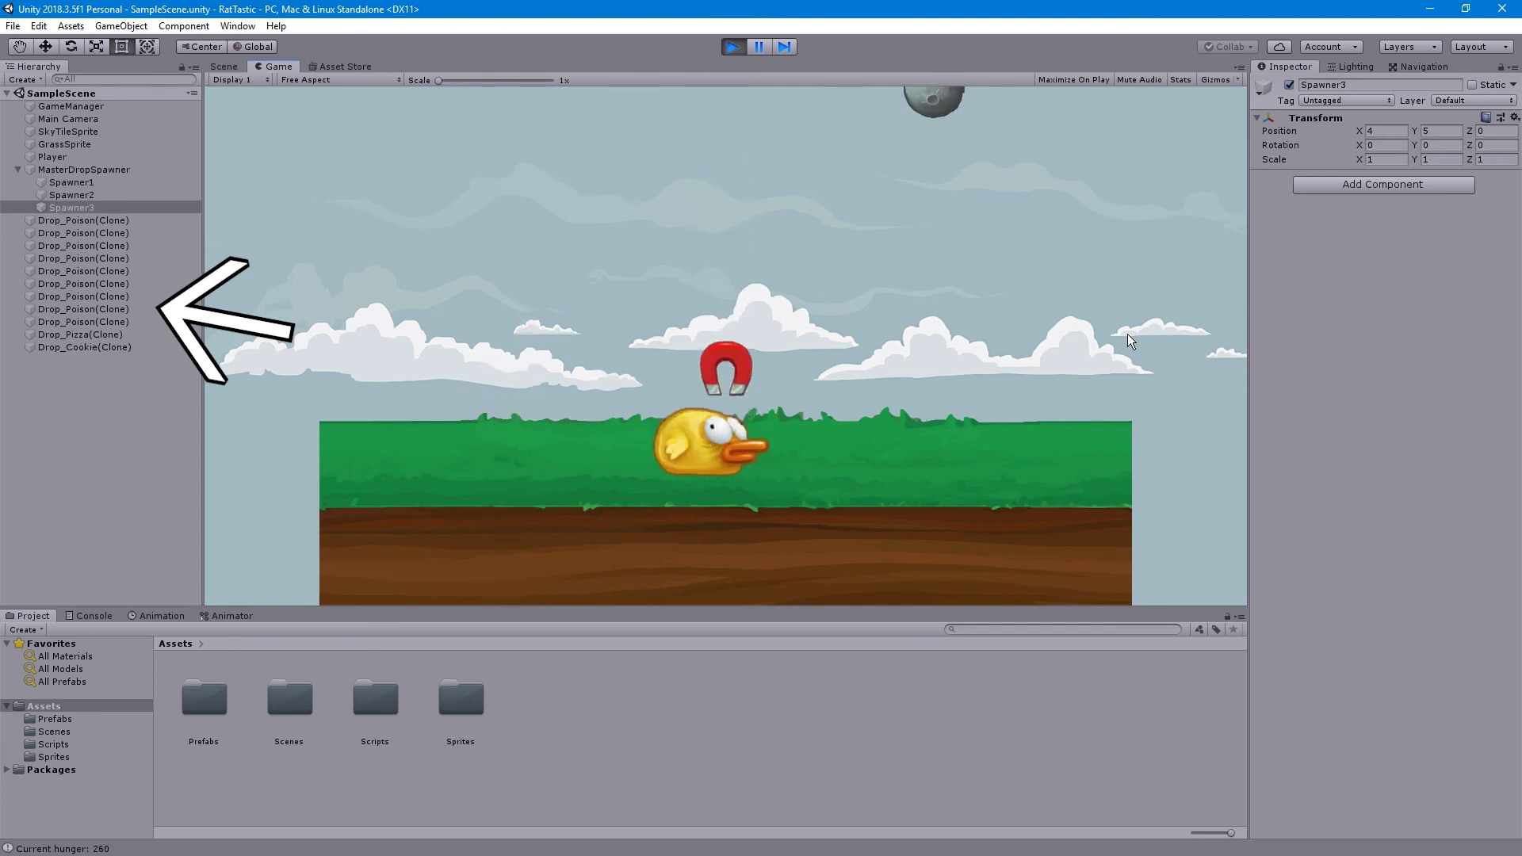
key(Left)
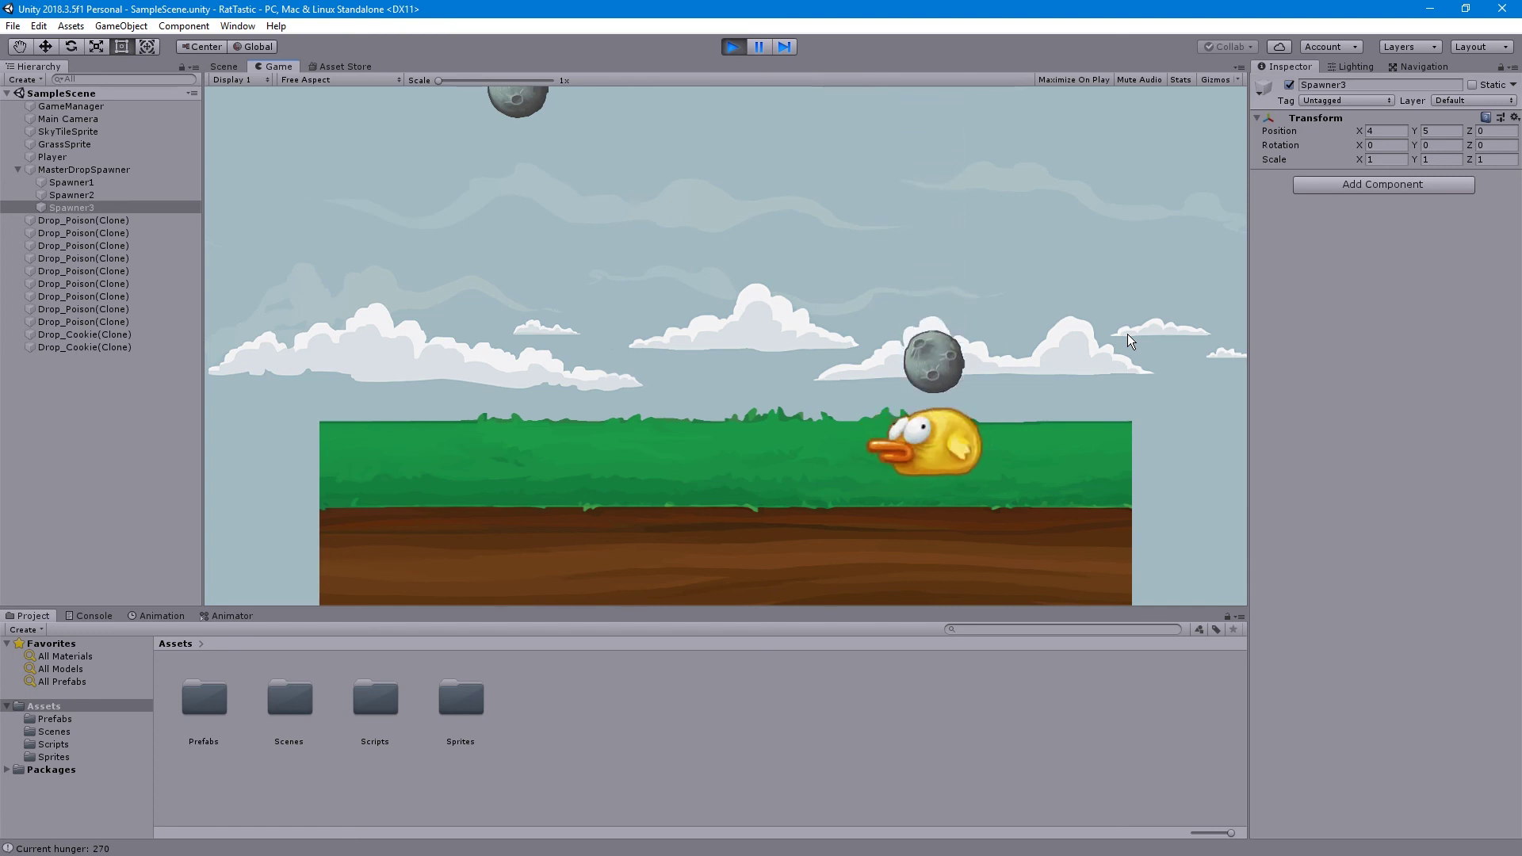
key(Right)
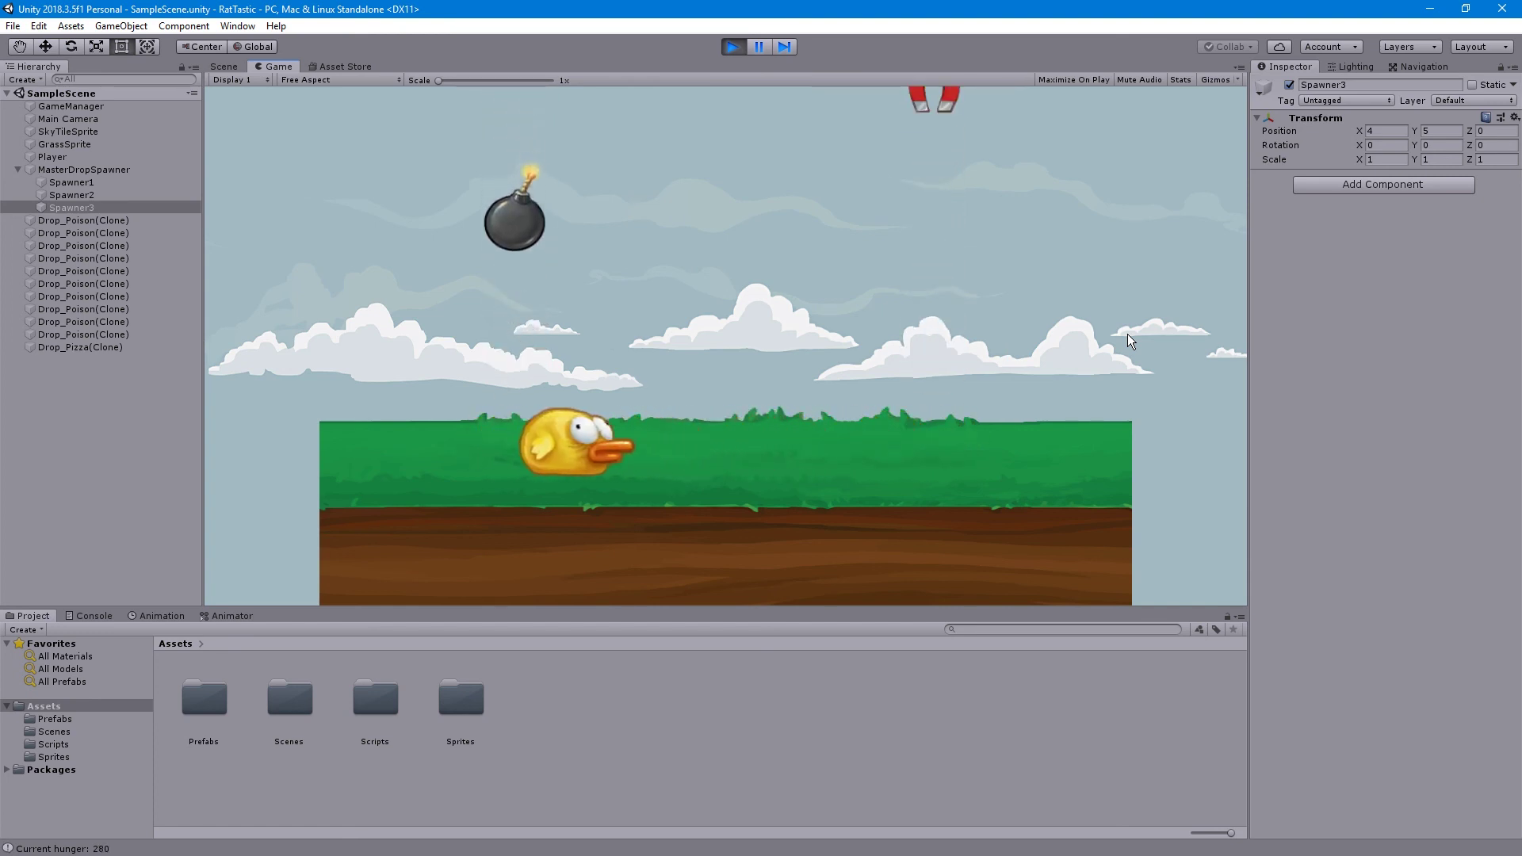
key(Left)
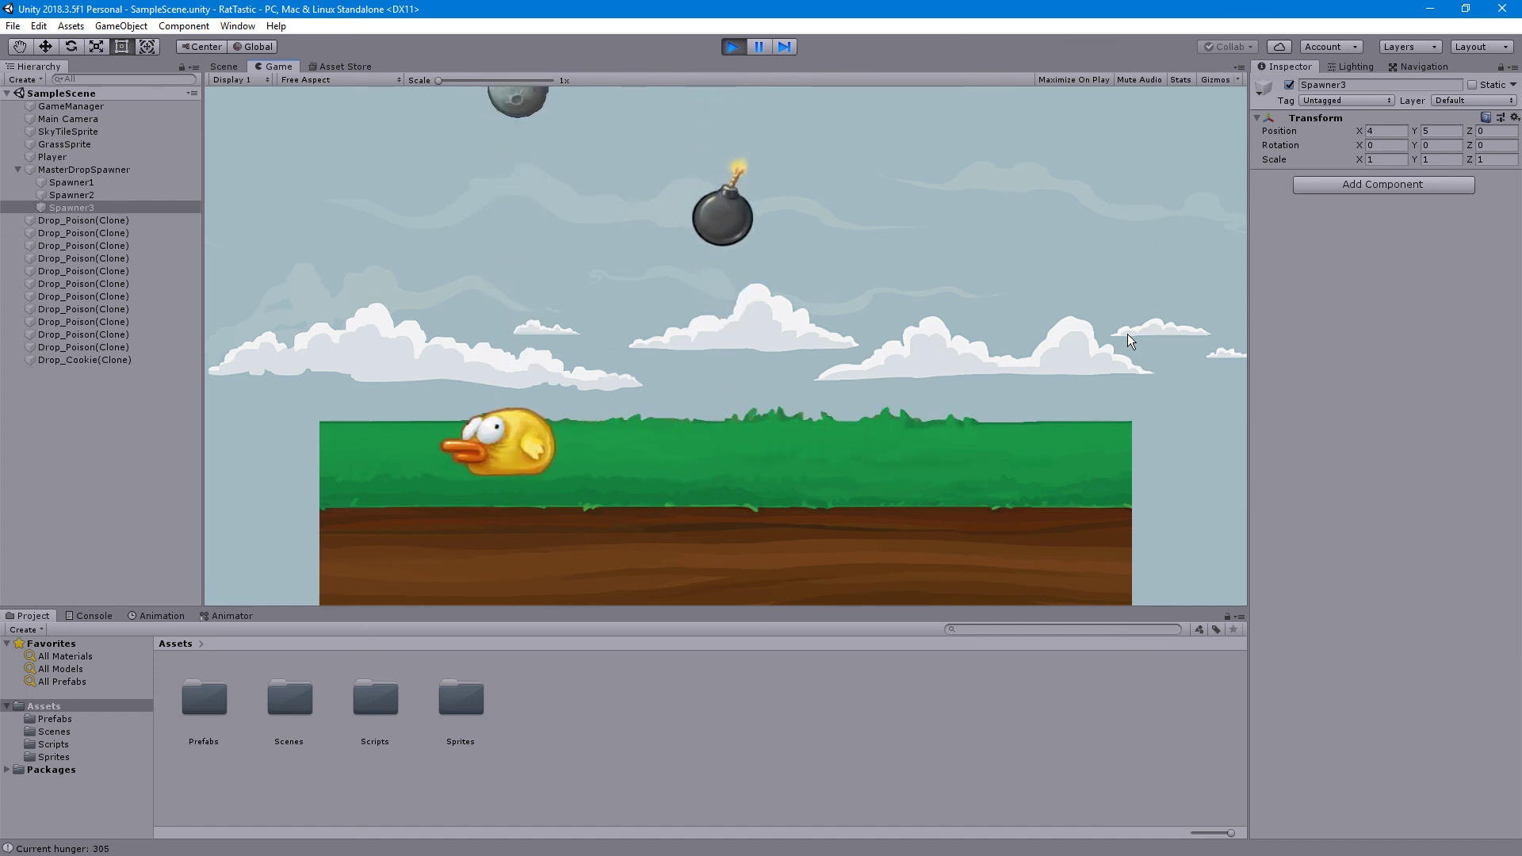
key(Right)
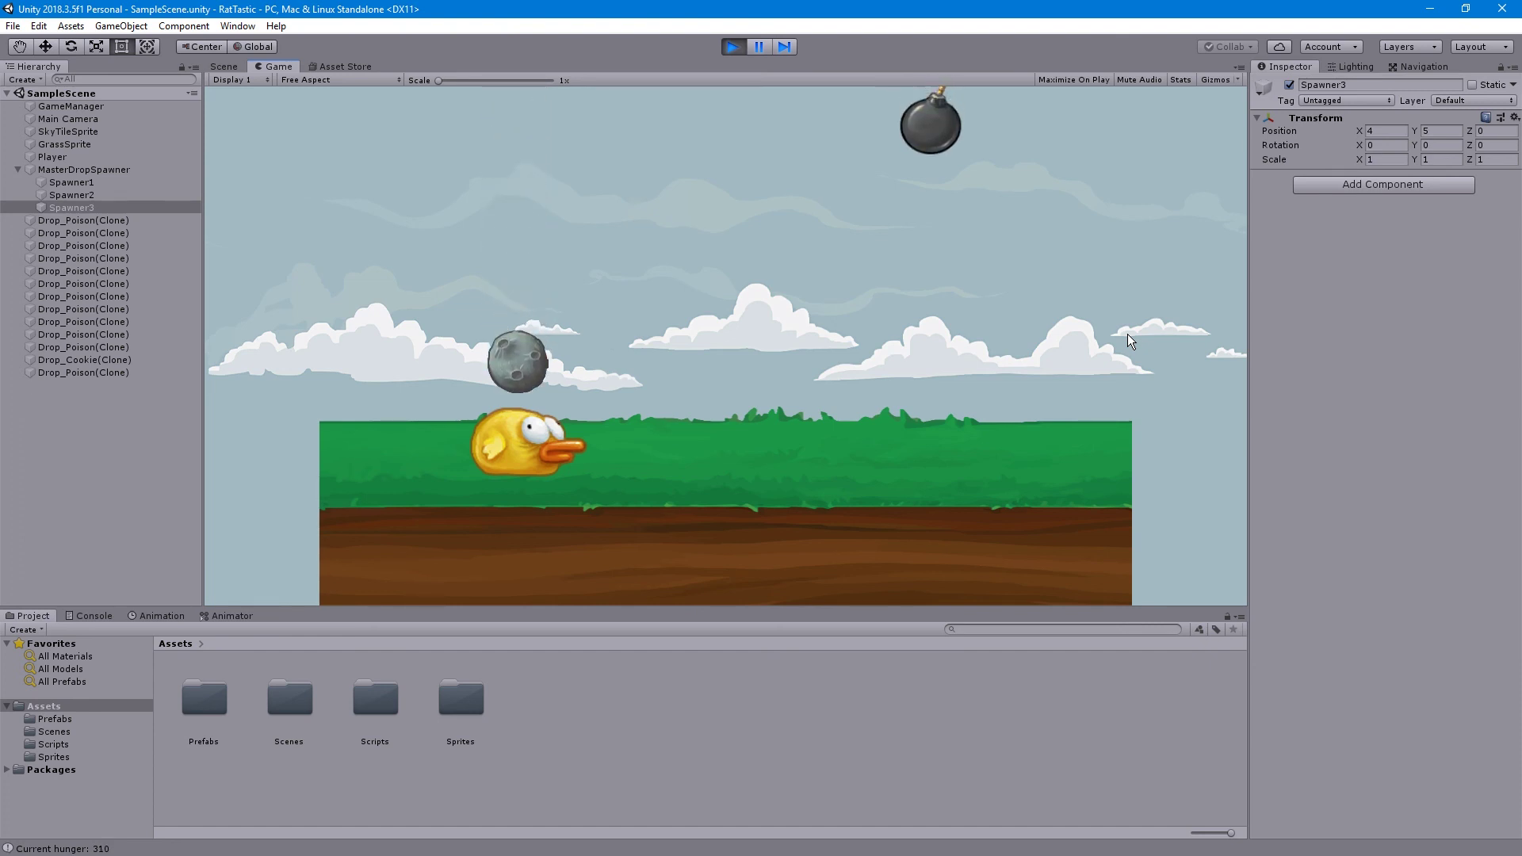
key(Right)
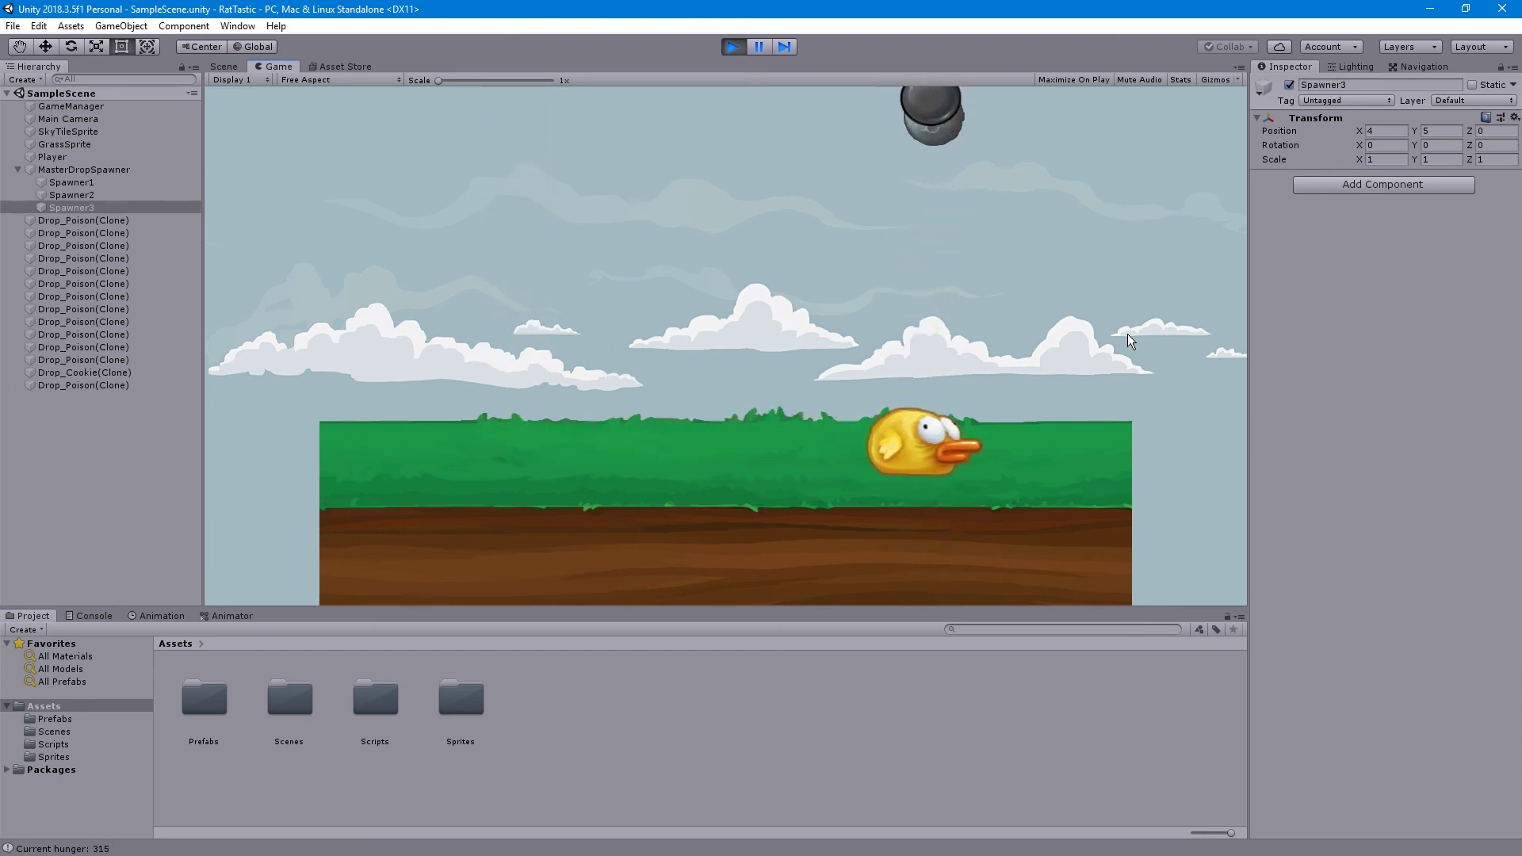
key(Left)
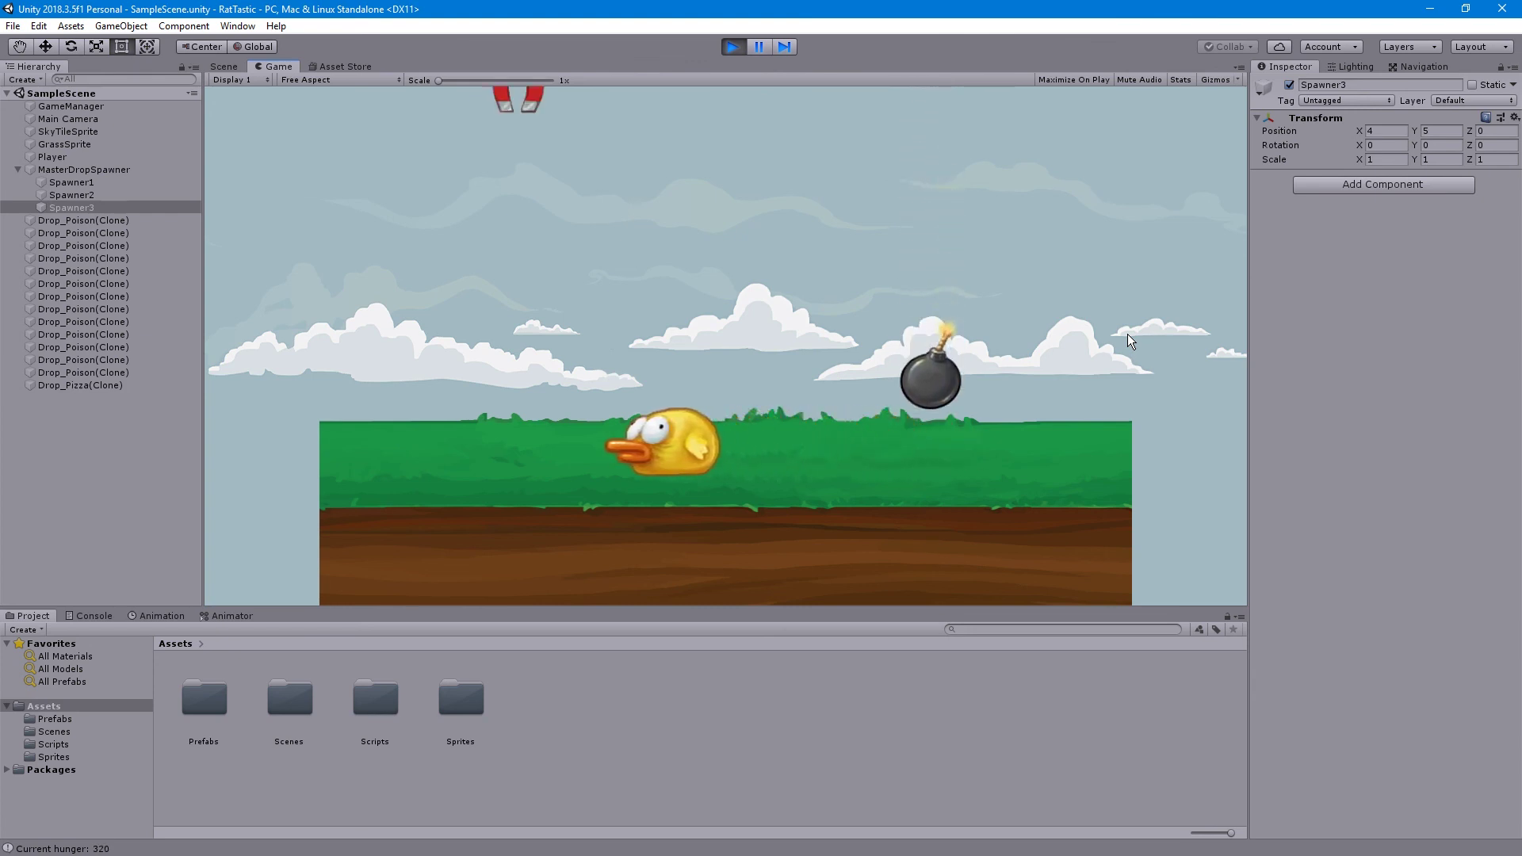
key(Right)
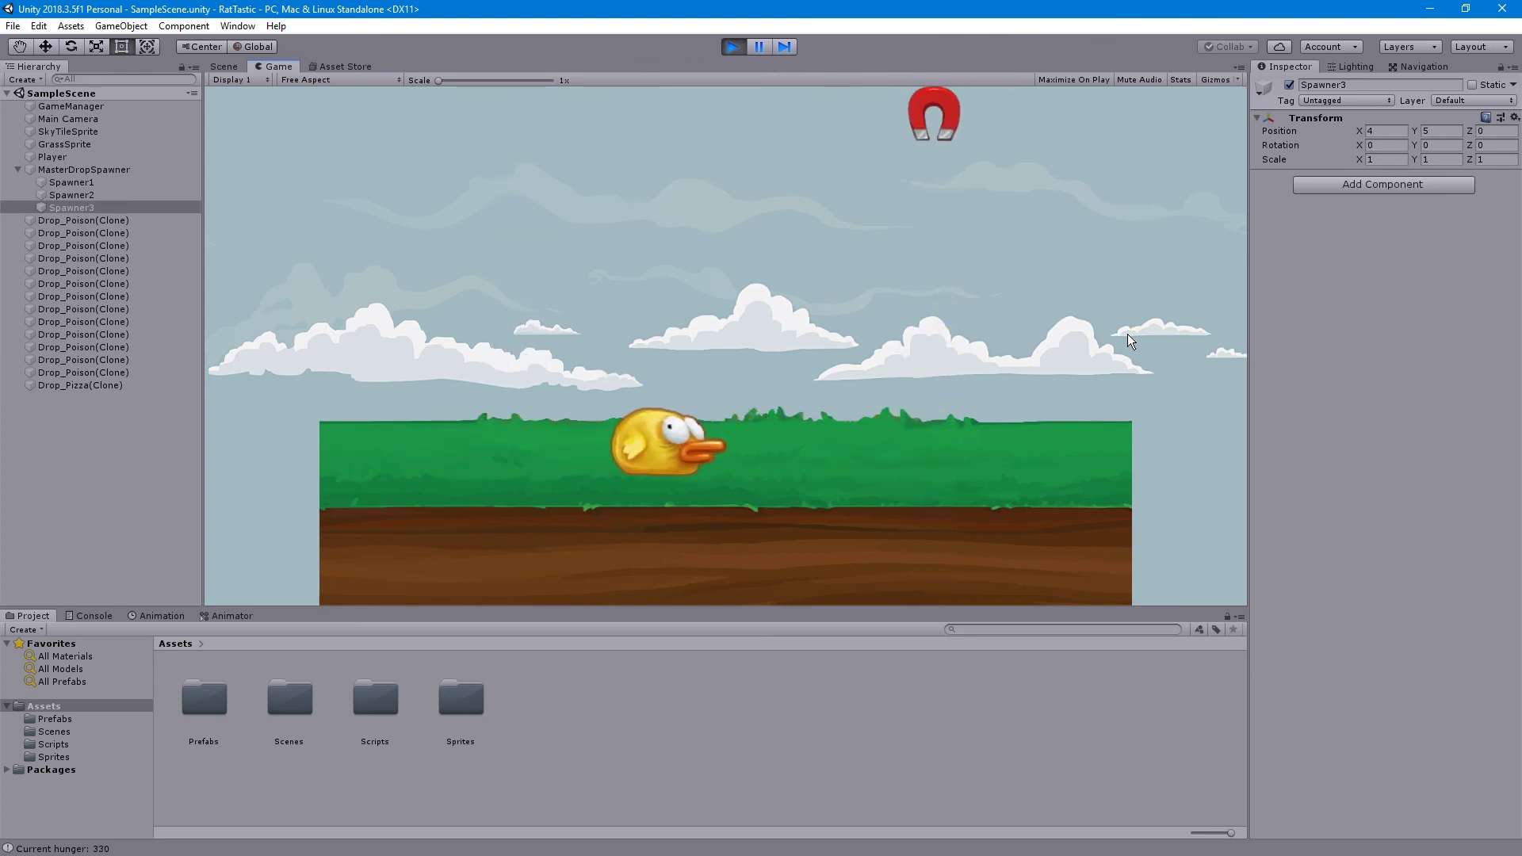
key(Left)
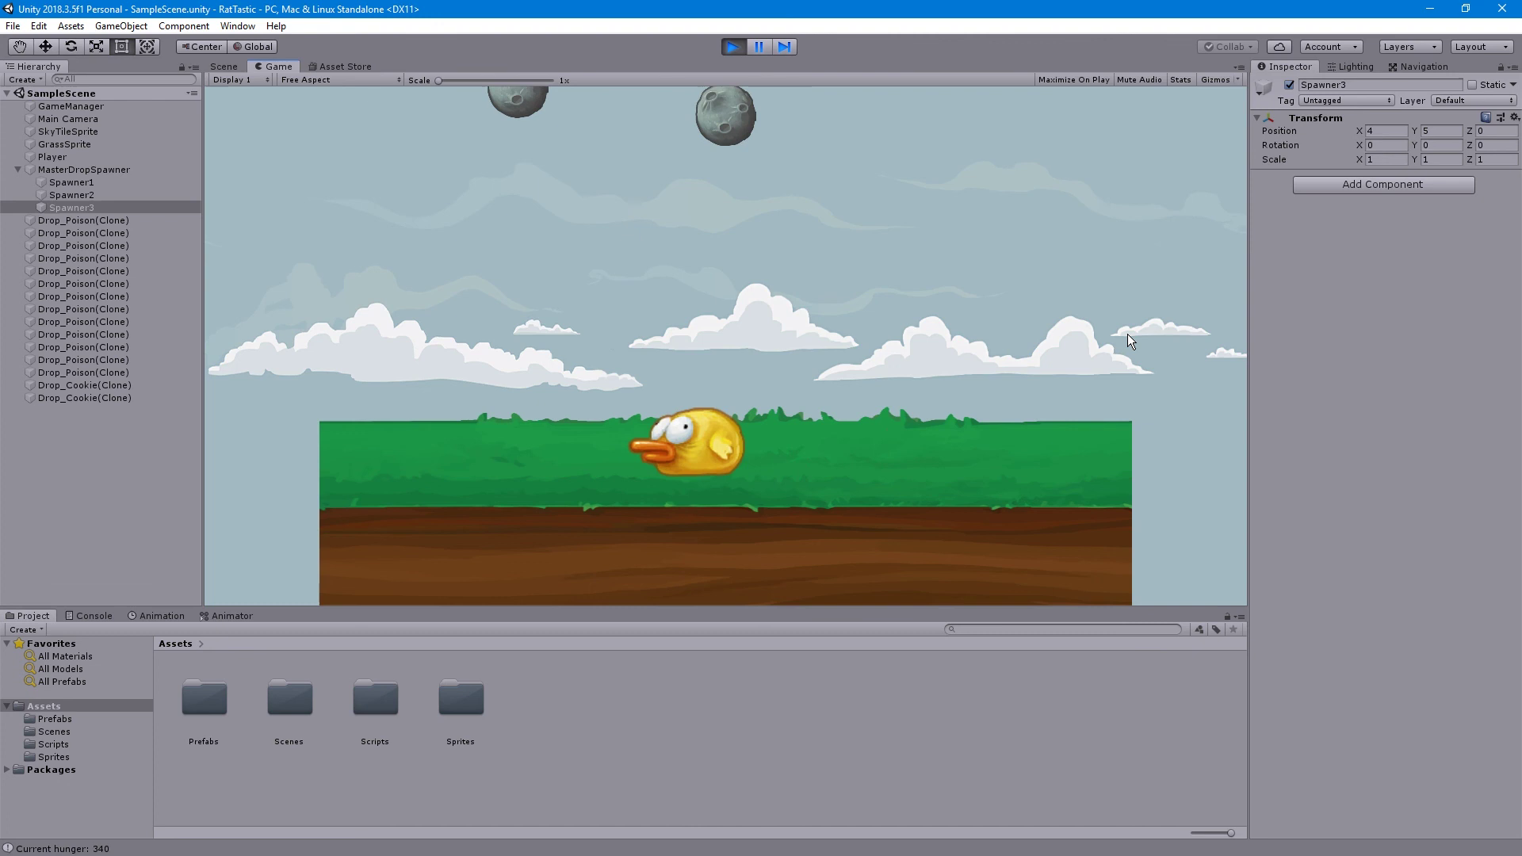
Weave the bird left and right beneath the falling magnet to catch it, raising hunger to 385
key(Right)
key(Left)
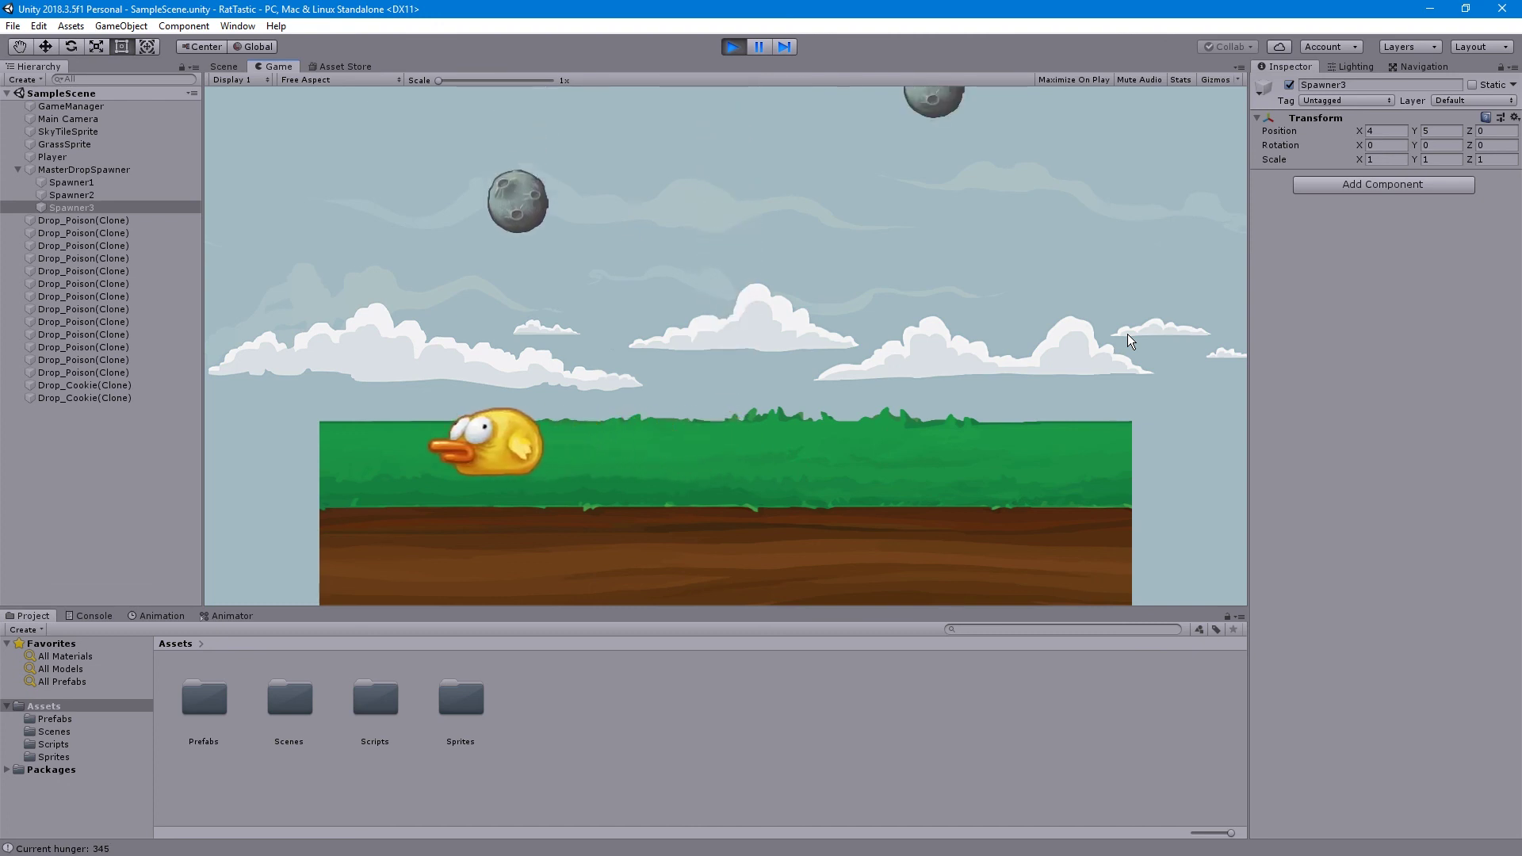
key(Right)
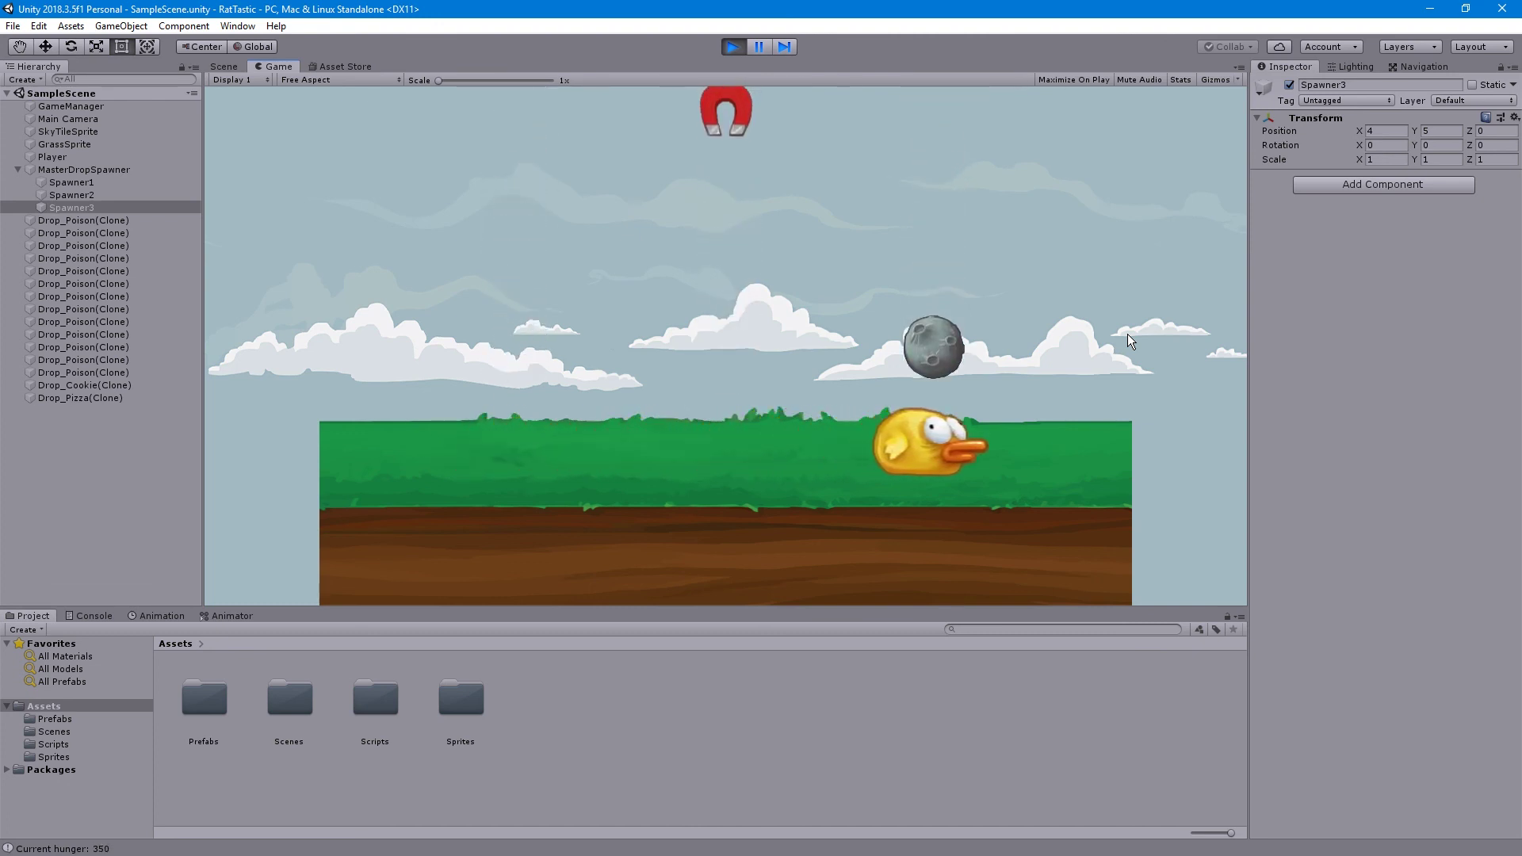
key(Left)
key(Right)
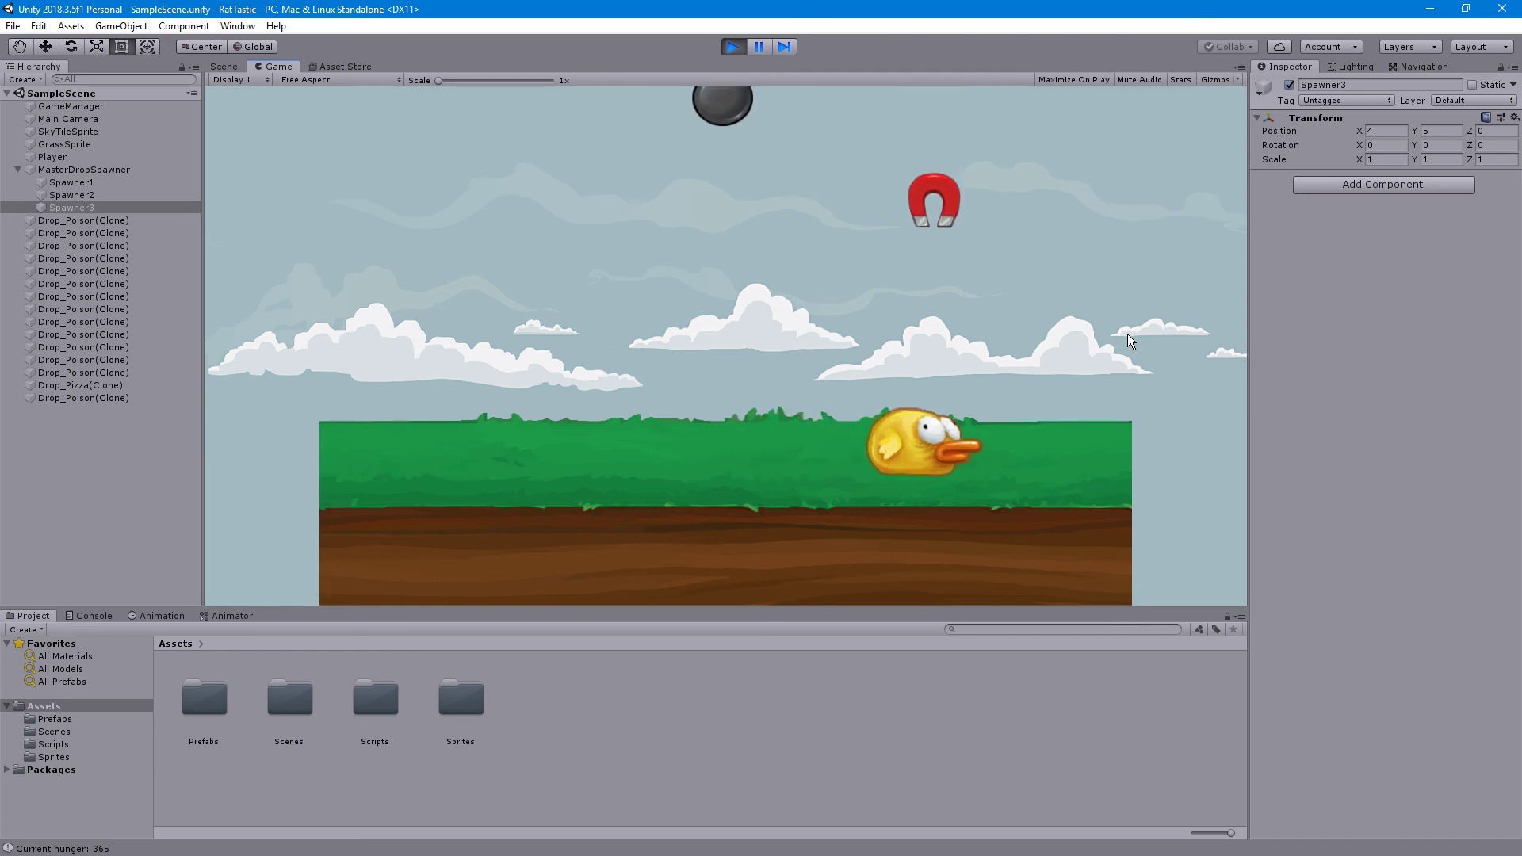
key(Left)
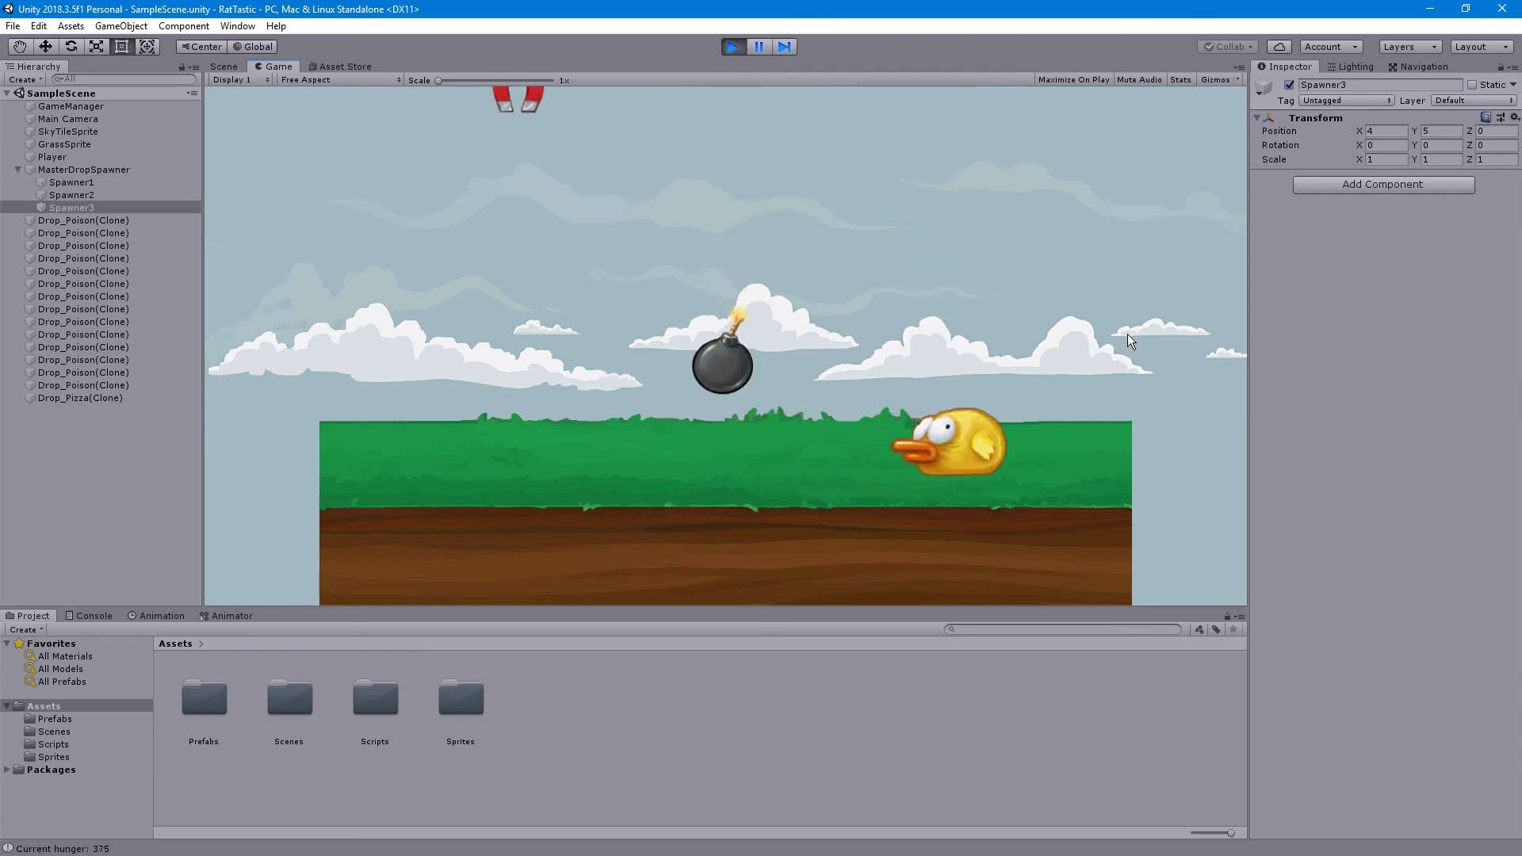
key(Right)
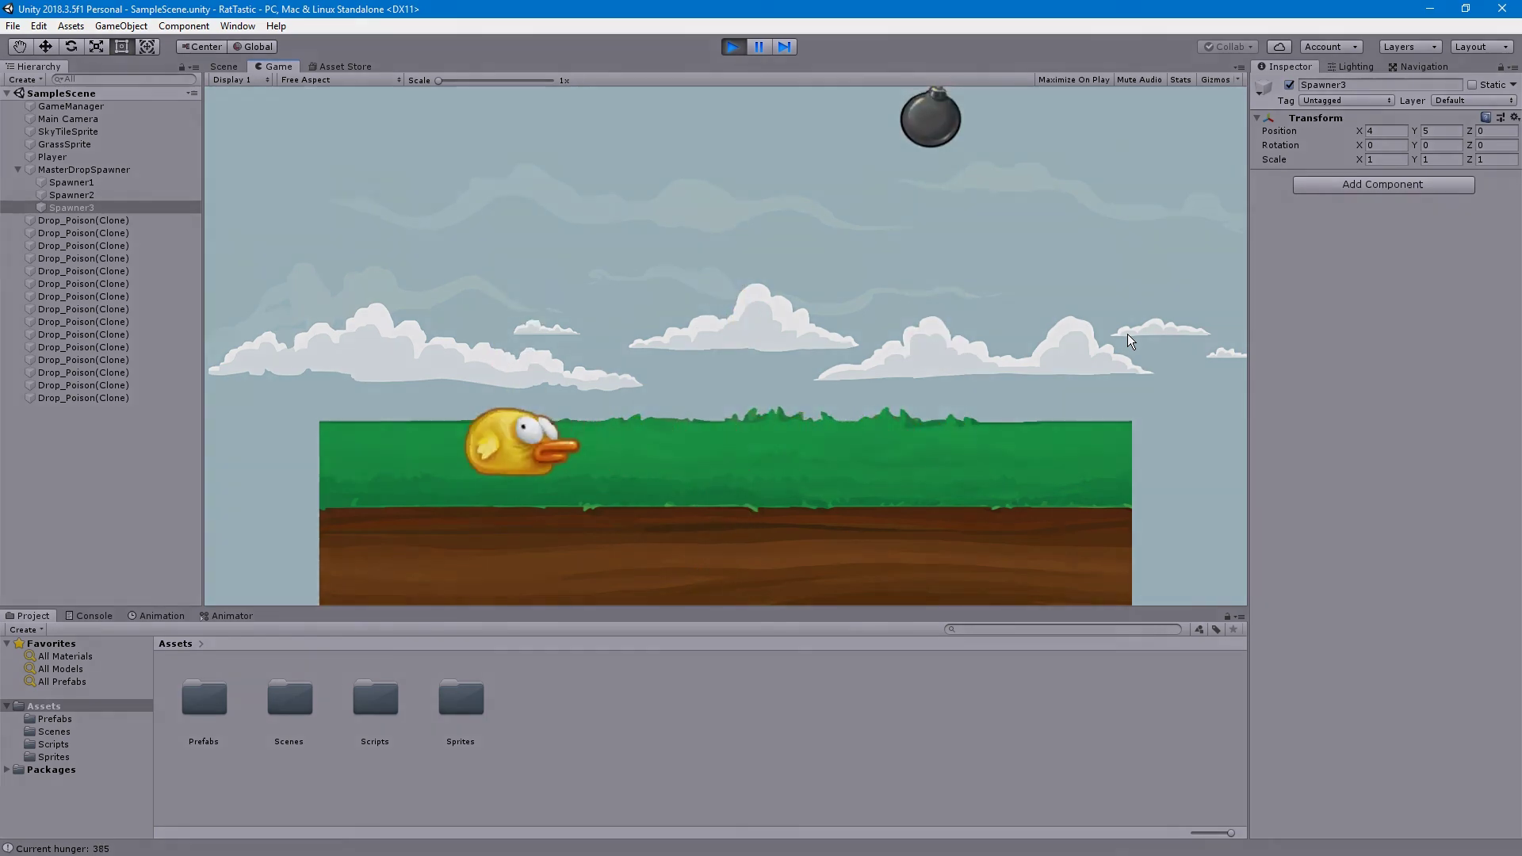